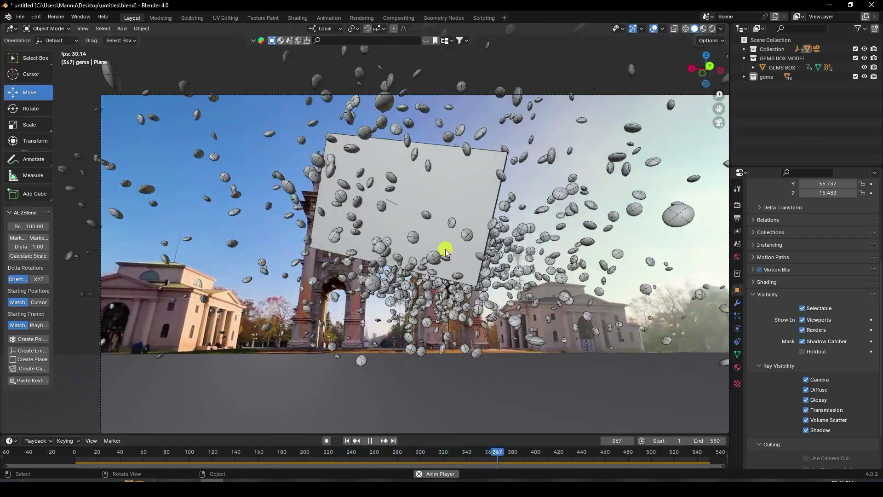
Switch to Material Preview shading and replay the gem spill from the start, stopping at frame 398.
{"action": "left_click", "coordinate": [371, 441]}
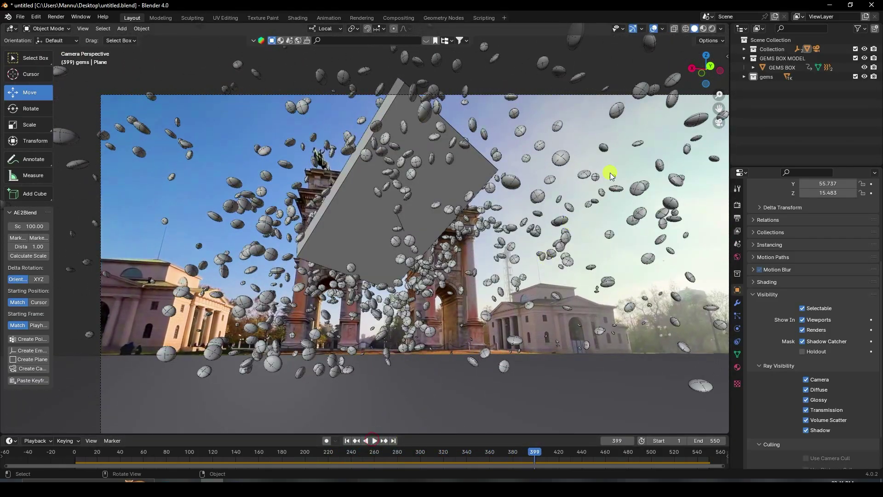
{"action": "left_click", "coordinate": [702, 30]}
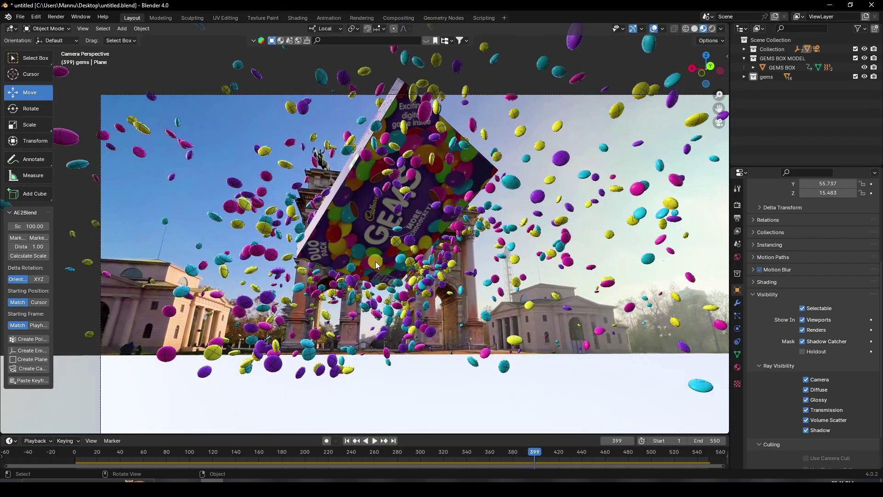
{"action": "left_click", "coordinate": [347, 441]}
{"action": "left_click", "coordinate": [374, 440]}
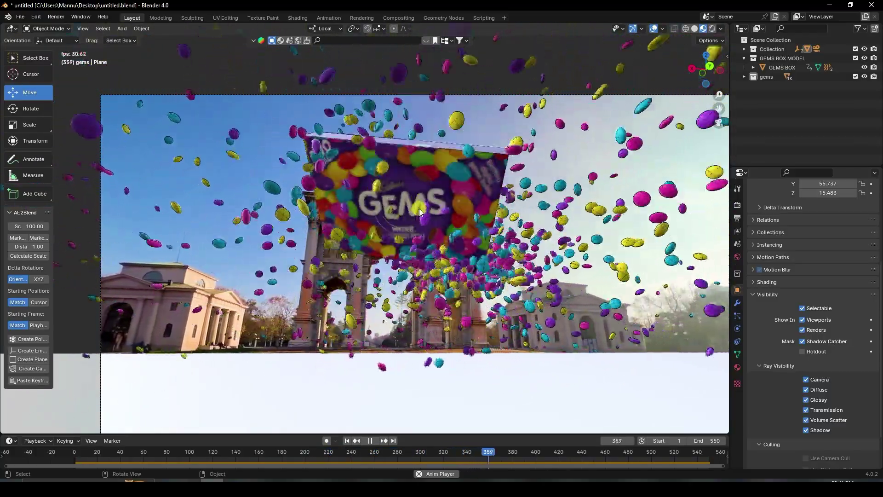
{"action": "left_click", "coordinate": [373, 442]}
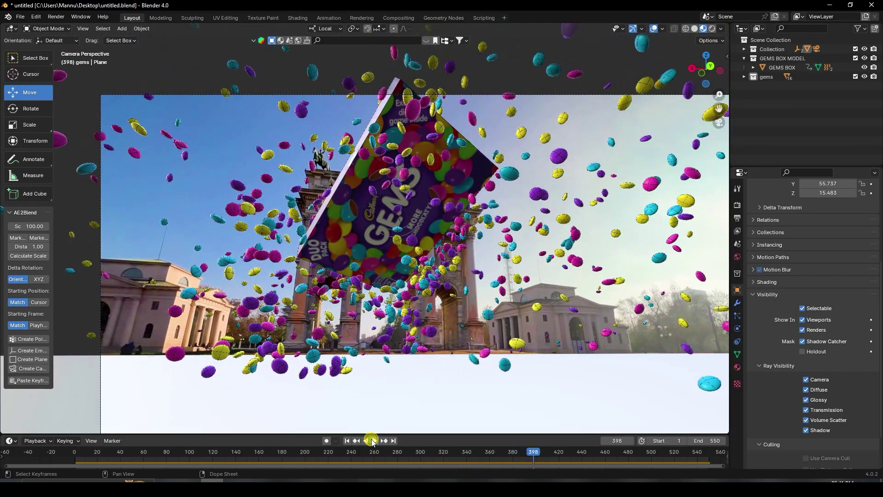
Render frame 398 as a still image, zoom around the result, then close the render window.
{"action": "left_click", "coordinate": [56, 19]}
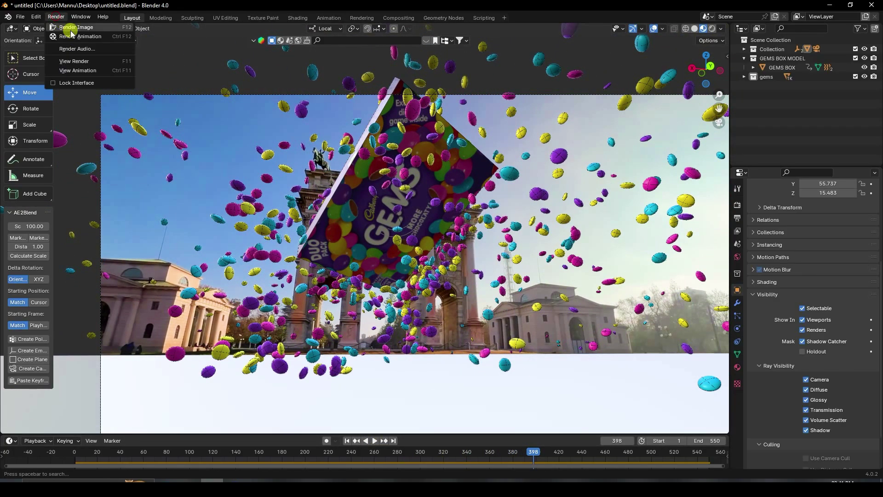
{"action": "left_click", "coordinate": [69, 29]}
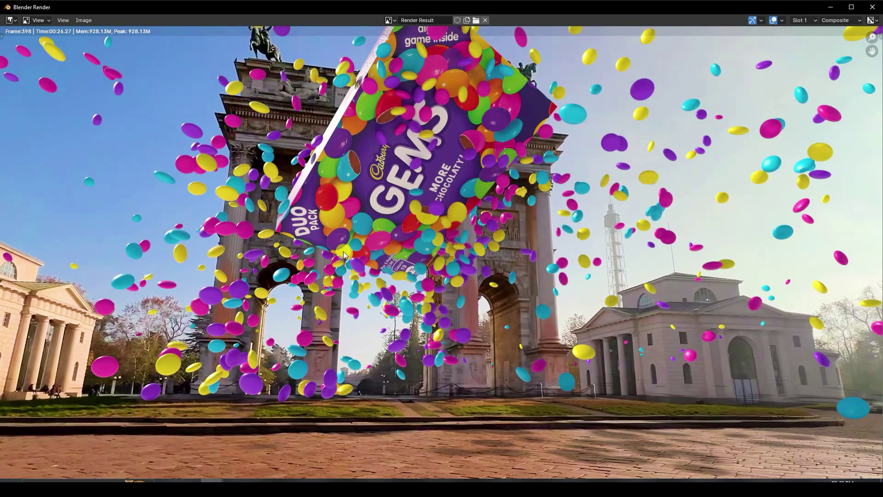
{"action": "scroll", "coordinate": [343, 251], "scroll_direction": "down", "scroll_amount": 1}
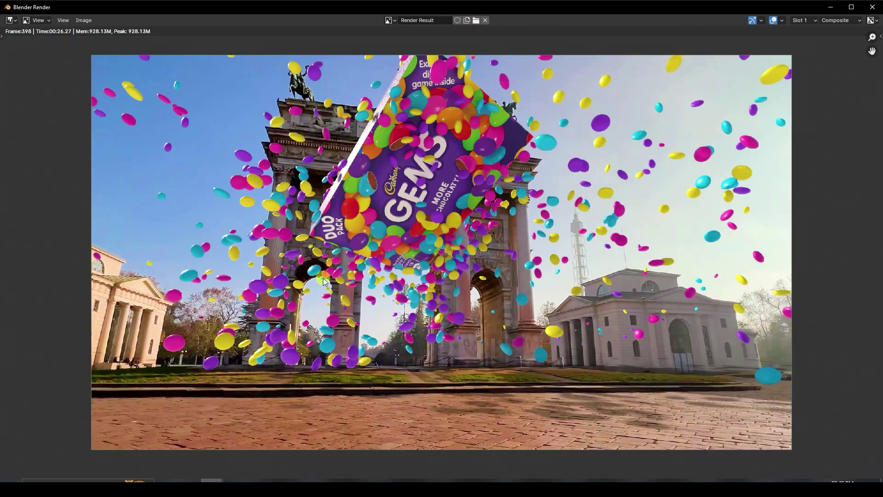
{"action": "scroll", "coordinate": [305, 249], "scroll_direction": "up", "scroll_amount": 1}
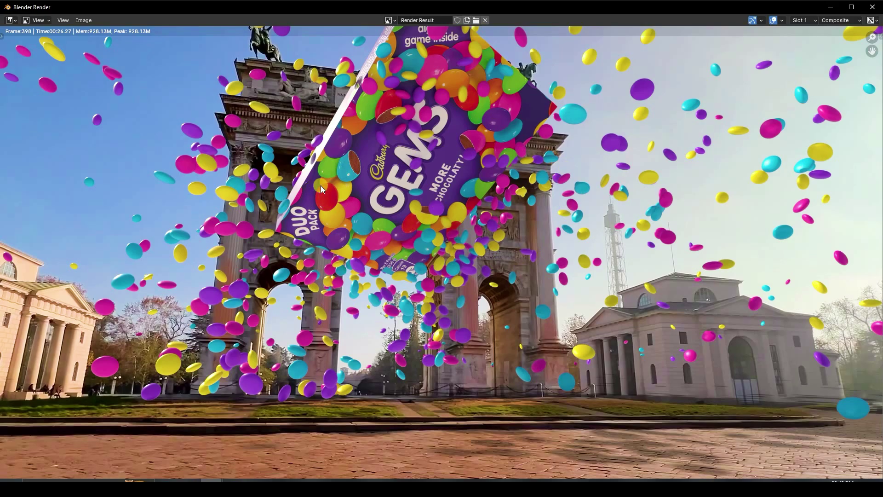
{"action": "left_click", "coordinate": [871, 8]}
Start a new General scene without saving the old one.
{"action": "left_click", "coordinate": [21, 18]}
{"action": "mouse_move", "coordinate": [27, 26]}
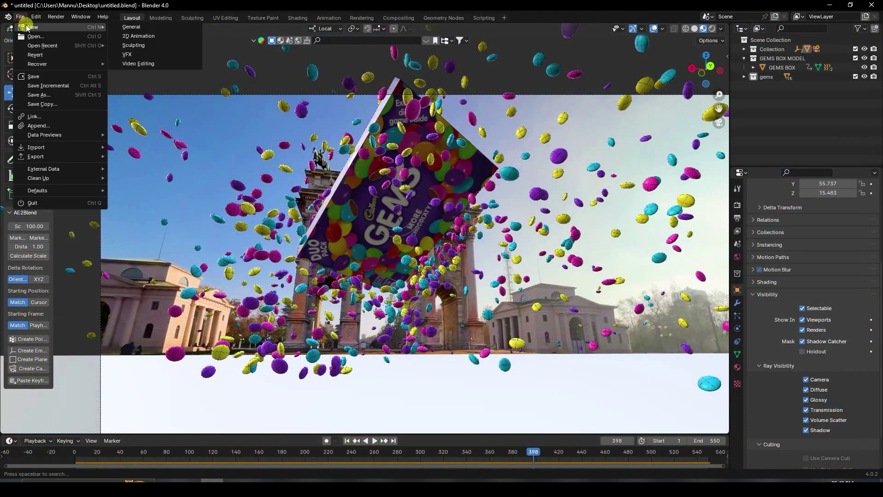
{"action": "left_click", "coordinate": [132, 27]}
{"action": "left_click", "coordinate": [450, 262]}
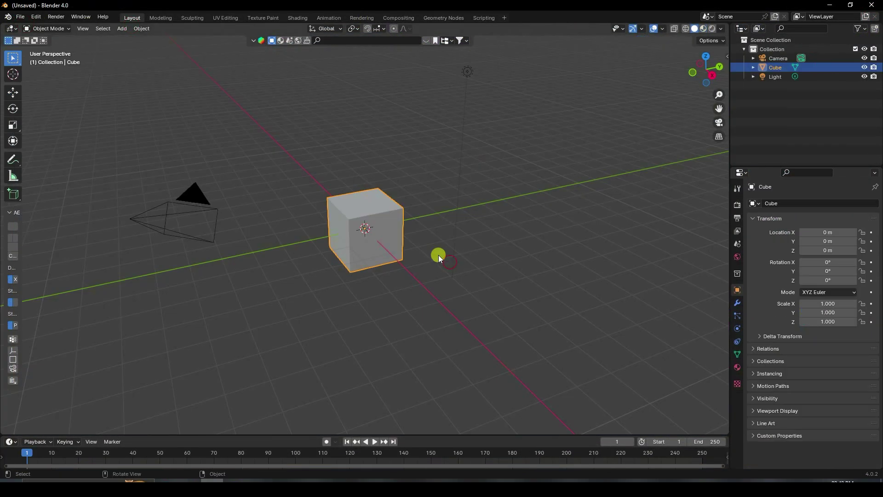
Delete the default camera, cube and light, then switch to After Effects.
{"action": "left_click_drag", "start_coordinate": [149, 163], "coordinate": [548, 316]}
{"action": "key", "text": "Delete"}
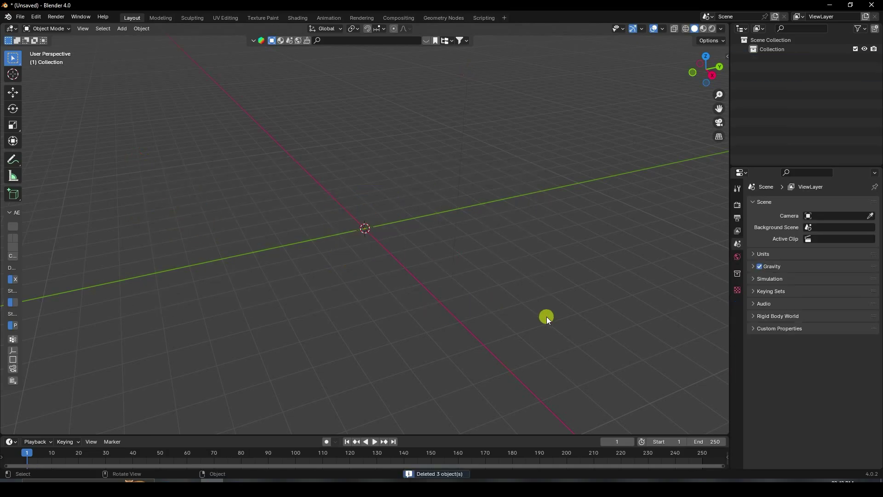
{"action": "left_click", "coordinate": [234, 480]}
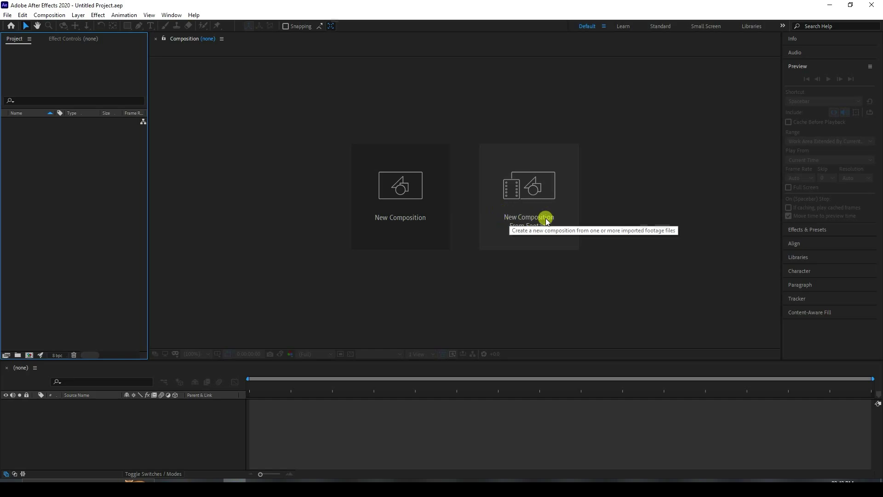
Create a composition from the plaza video 19527871-hd_1920_1080_30fps and start 3D camera tracking it.
{"action": "left_click", "coordinate": [522, 230]}
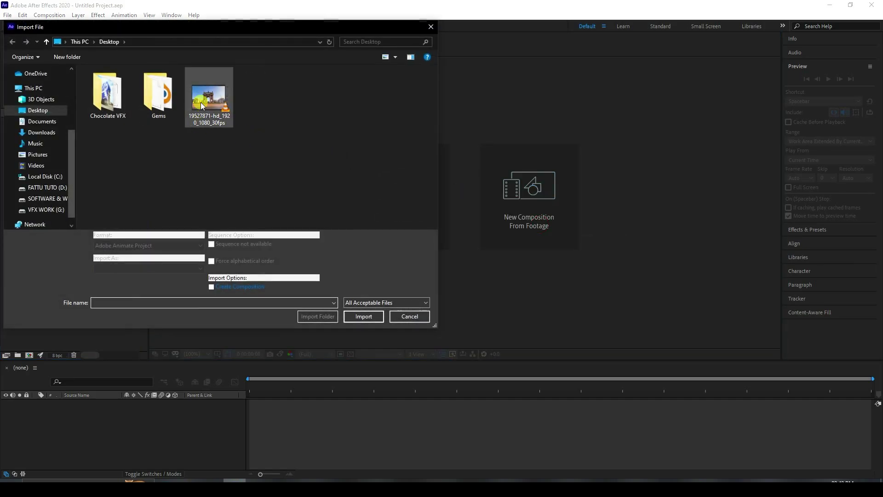
{"action": "left_click", "coordinate": [200, 102]}
{"action": "left_click", "coordinate": [364, 316]}
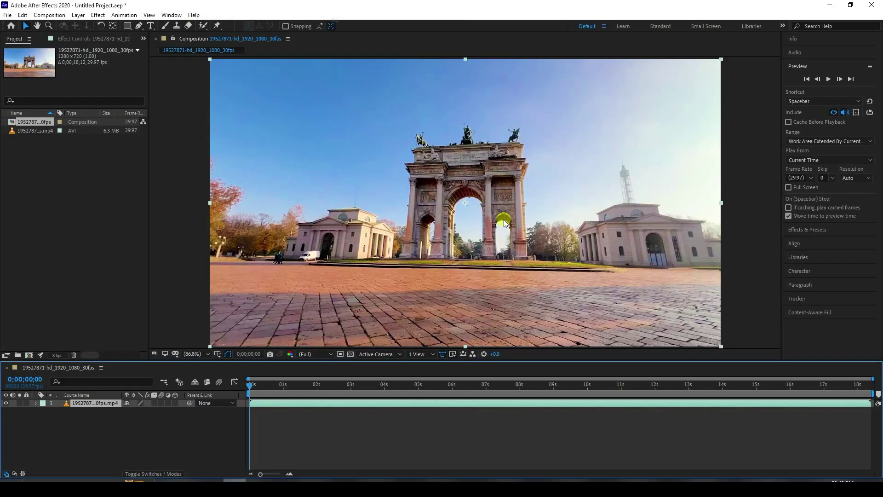
{"action": "left_click", "coordinate": [792, 299]}
{"action": "left_click", "coordinate": [809, 164]}
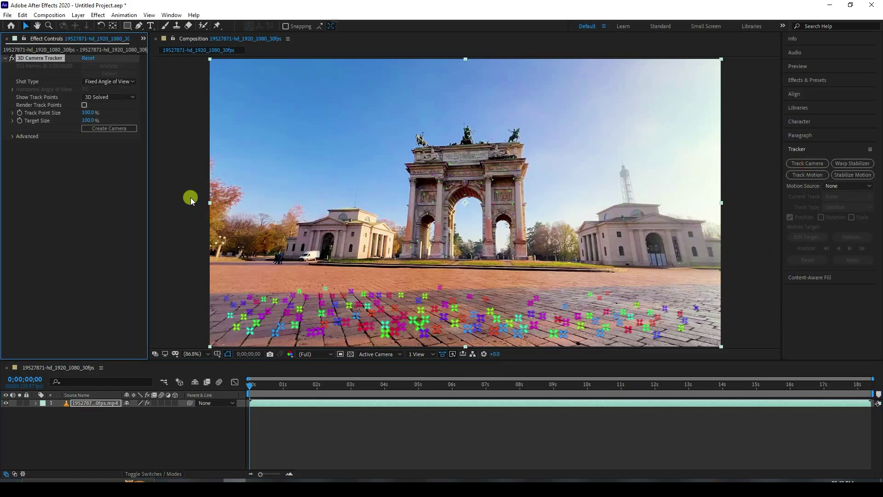
Make the pavement track points the ground plane and origin, then create a solid and camera from them.
{"action": "mouse_move", "coordinate": [456, 301]}
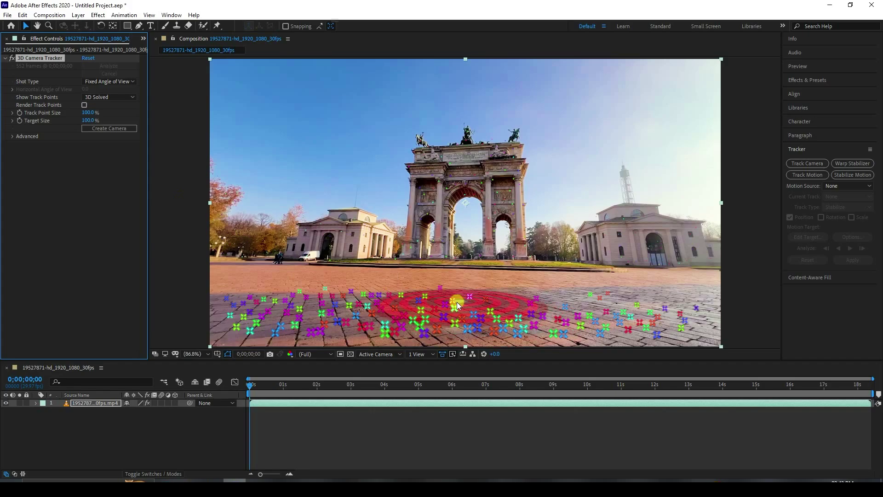
{"action": "left_click", "coordinate": [465, 306]}
{"action": "right_click", "coordinate": [465, 306]}
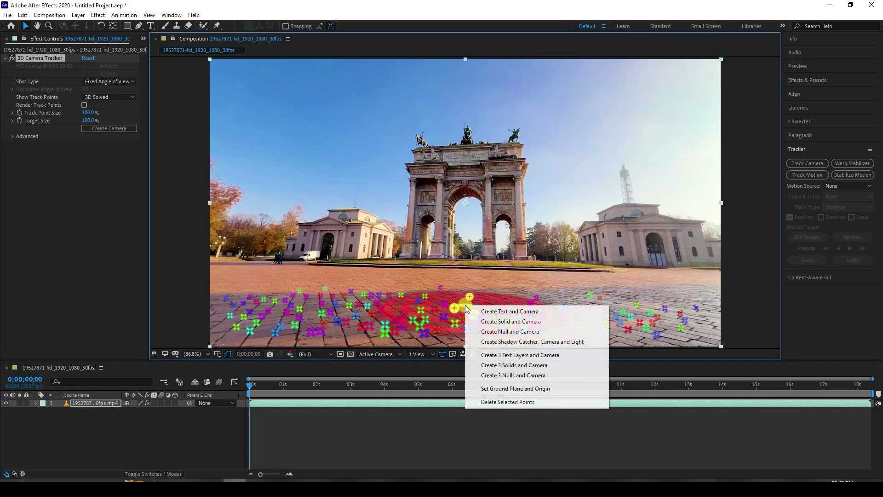
{"action": "left_click", "coordinate": [532, 389]}
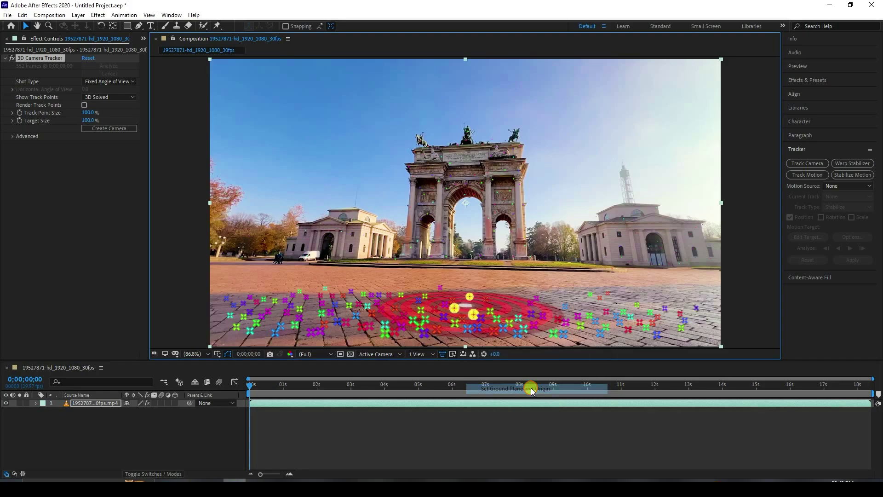
{"action": "right_click", "coordinate": [464, 306]}
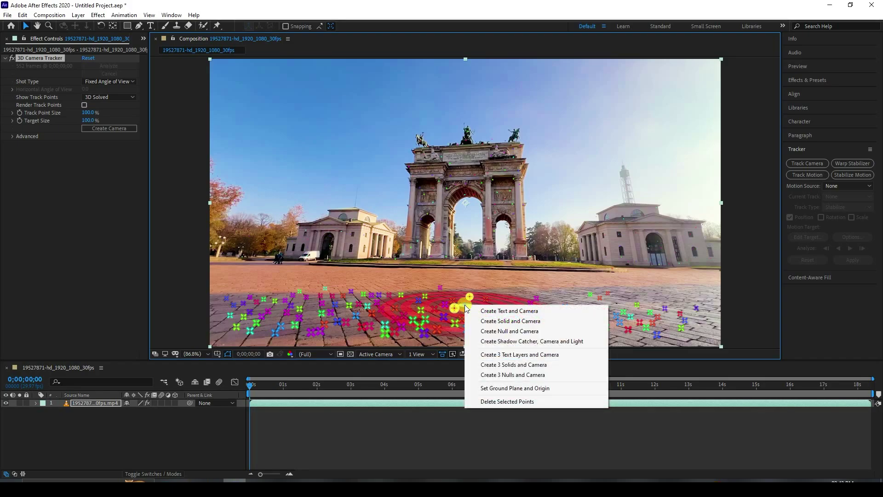
{"action": "left_click", "coordinate": [519, 322]}
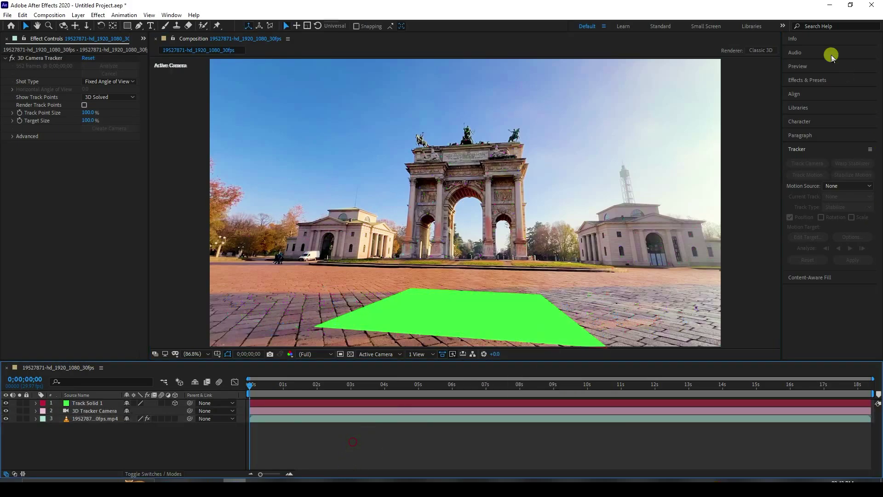
Preview the composition to check the green solid sticks to the pavement, then rewind to frame one.
{"action": "left_click", "coordinate": [798, 67]}
{"action": "left_click", "coordinate": [829, 80]}
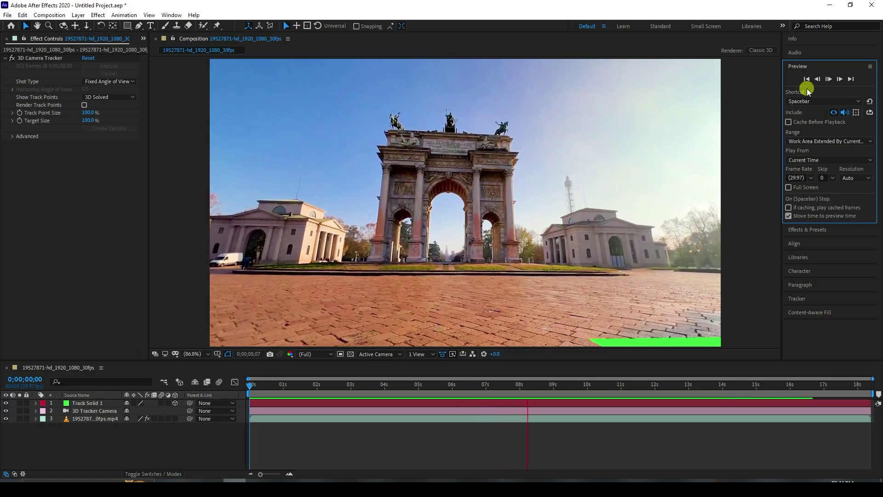
{"action": "left_click", "coordinate": [829, 78]}
{"action": "left_click", "coordinate": [806, 79]}
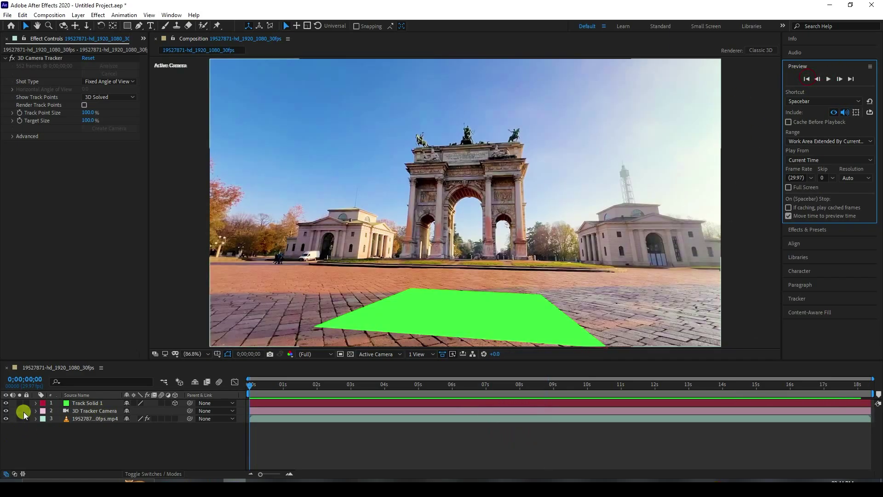
Select Track Solid 1's transform properties from Anchor Point down to Orientation.
{"action": "left_click", "coordinate": [36, 403]}
{"action": "left_click", "coordinate": [42, 412]}
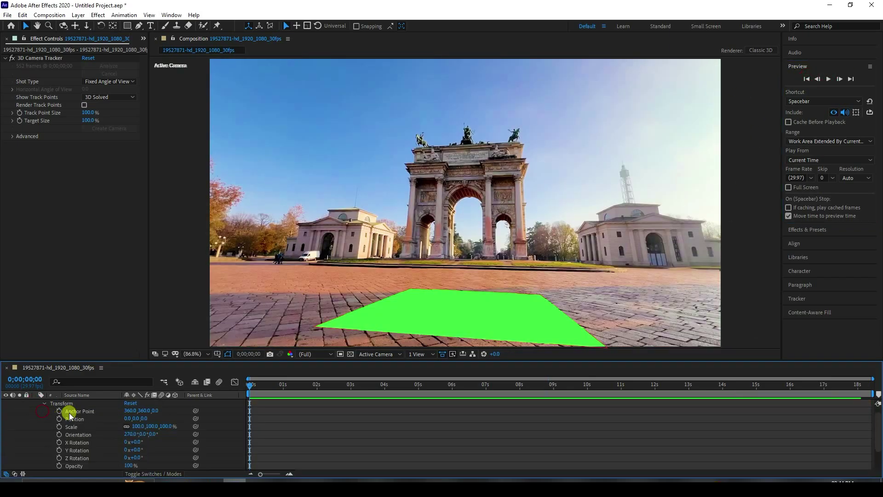
{"action": "left_click", "coordinate": [80, 411]}
{"action": "left_click", "coordinate": [84, 434], "text": "shift"}
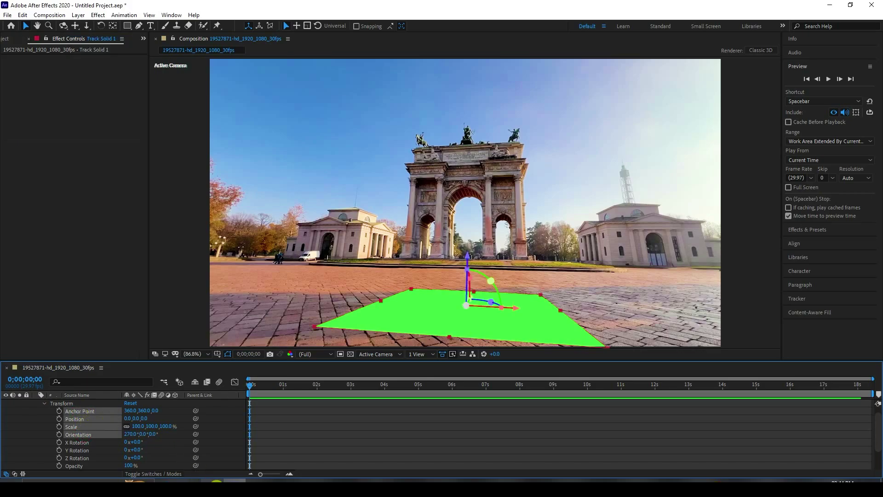
In Blender, create Plane_Transform from the copied solid transform with AE2Blend Create Plane.
{"action": "key", "text": "alt+Tab"}
{"action": "left_click", "coordinate": [51, 347]}
{"action": "left_click_drag", "start_coordinate": [24, 330], "coordinate": [65, 342]}
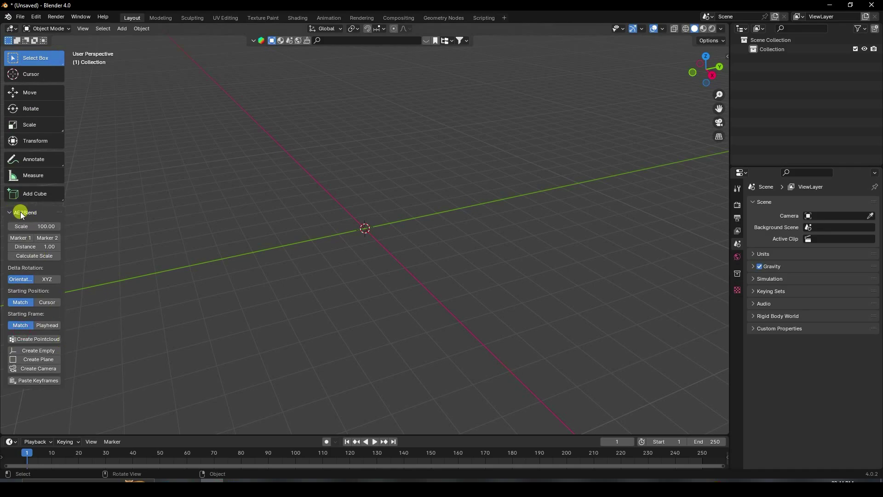
{"action": "left_click", "coordinate": [37, 361]}
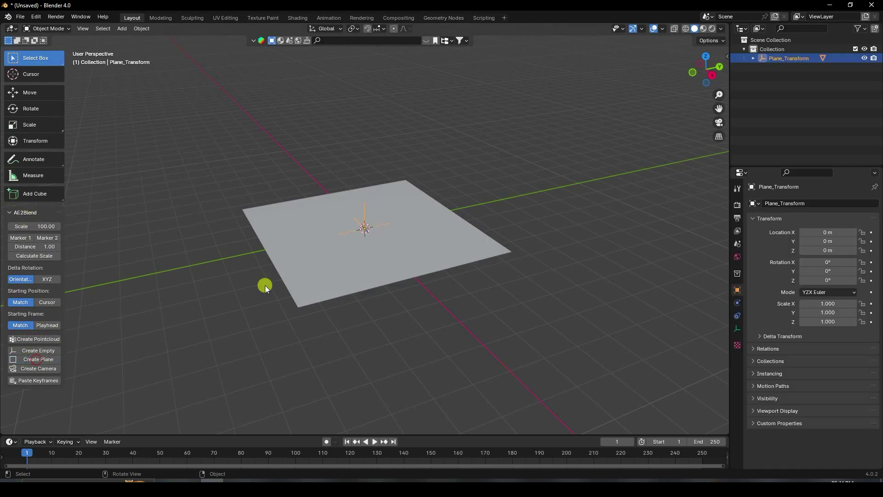
{"action": "key", "text": "alt+Tab"}
Copy the 3D Tracker Camera's Position and Orientation keyframes and build Camera_Transform via AE2Blend Create Camera.
{"action": "scroll", "coordinate": [44, 417], "scroll_direction": "up", "scroll_amount": 1}
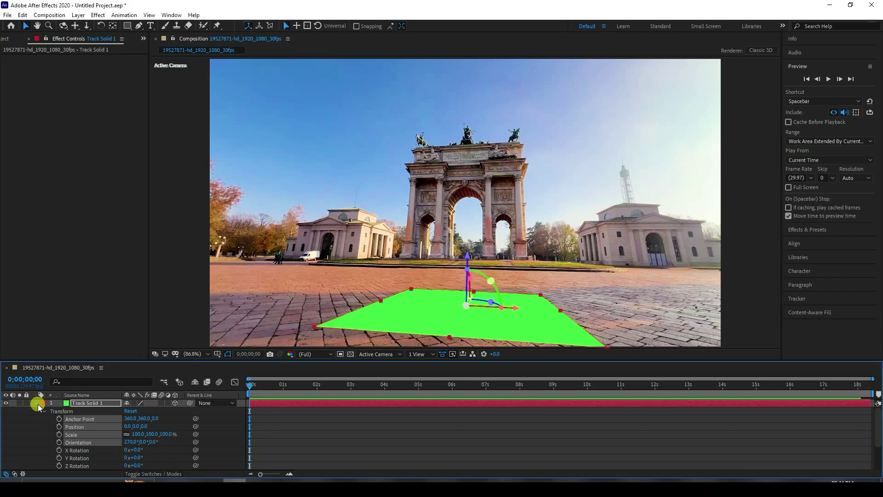
{"action": "left_click", "coordinate": [35, 403]}
{"action": "left_click", "coordinate": [36, 405]}
{"action": "left_click", "coordinate": [36, 410]}
{"action": "left_click", "coordinate": [44, 418]}
{"action": "left_click", "coordinate": [93, 426]}
{"action": "left_click", "coordinate": [91, 435], "text": "shift"}
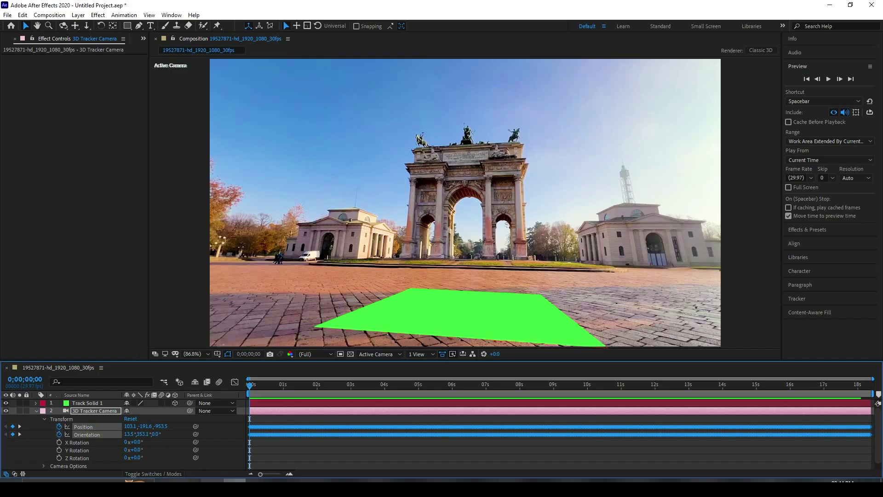
{"action": "left_click", "coordinate": [20, 358]}
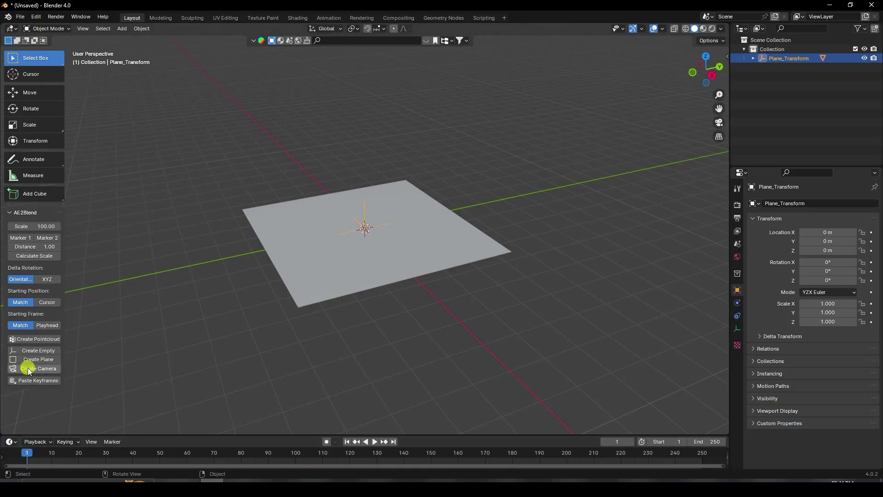
{"action": "left_click", "coordinate": [28, 368]}
View the Blender scene through the tracked camera from the first frame.
{"action": "scroll", "coordinate": [377, 228], "scroll_direction": "down", "scroll_amount": 5}
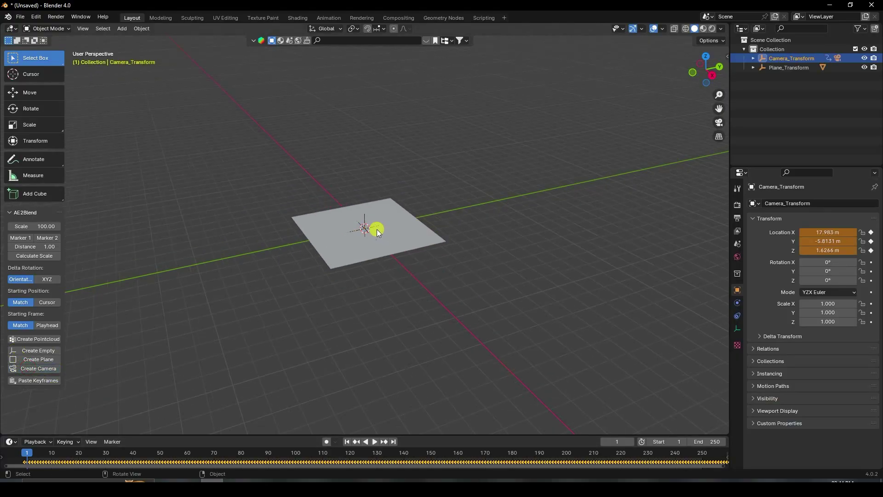
{"action": "key", "text": "KP_0"}
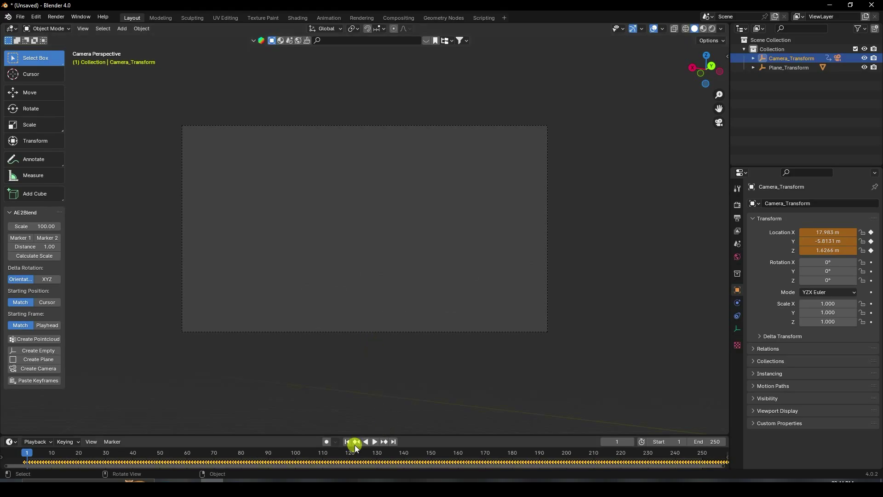
{"action": "left_click", "coordinate": [349, 442]}
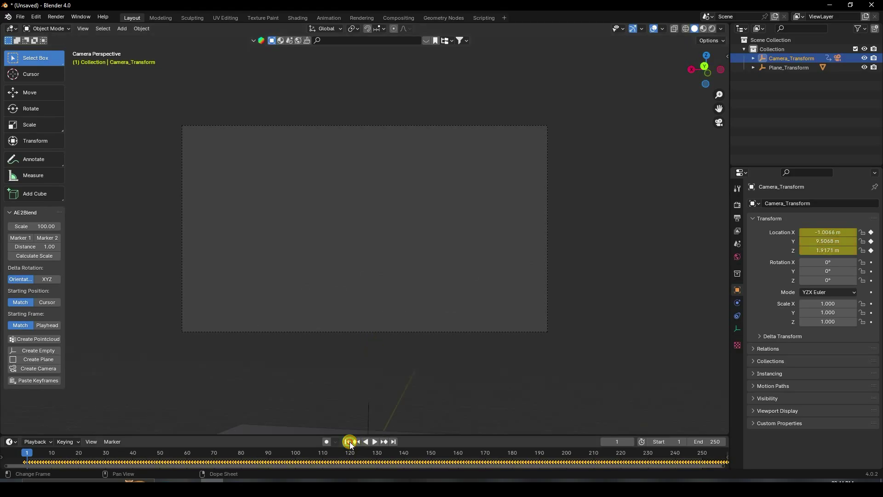
{"action": "left_click_drag", "start_coordinate": [724, 466], "coordinate": [108, 466]}
{"action": "left_click_drag", "start_coordinate": [192, 463], "coordinate": [213, 463]}
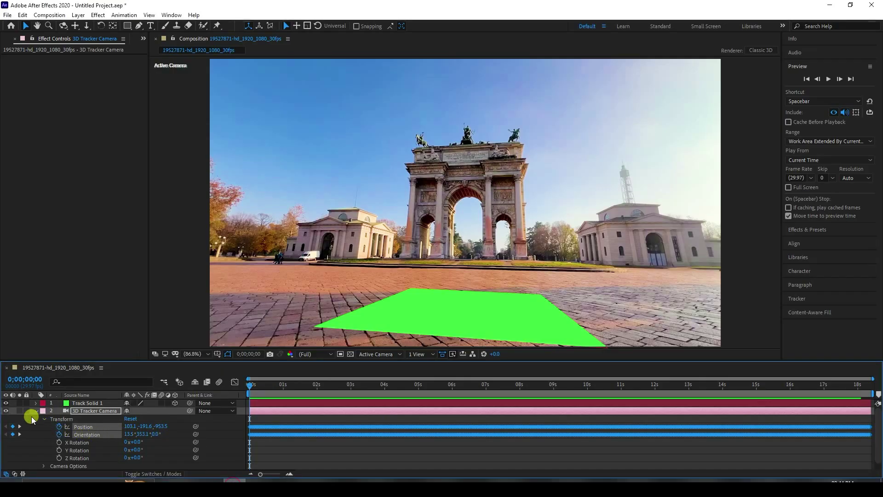
Copy the 3D Tracker Camera's 15.6894 mm focal length from its Camera Settings.
{"action": "left_click", "coordinate": [36, 410]}
{"action": "double_click", "coordinate": [79, 410]}
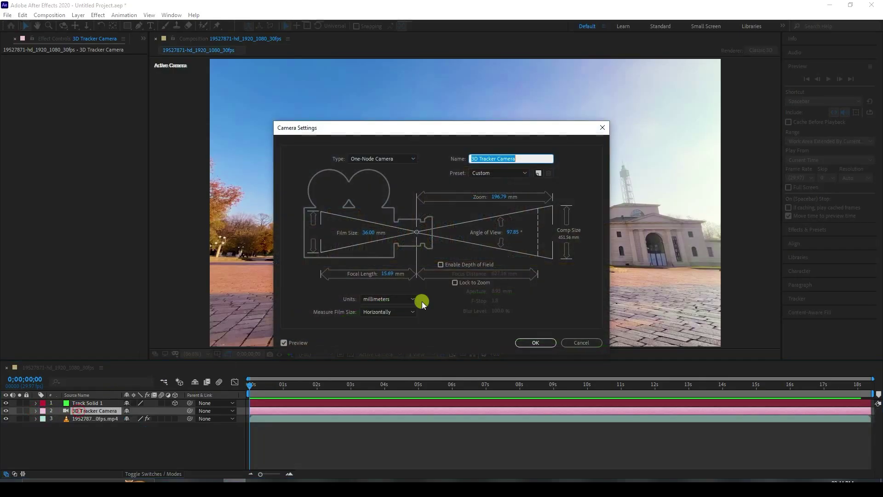
{"action": "left_click", "coordinate": [394, 274]}
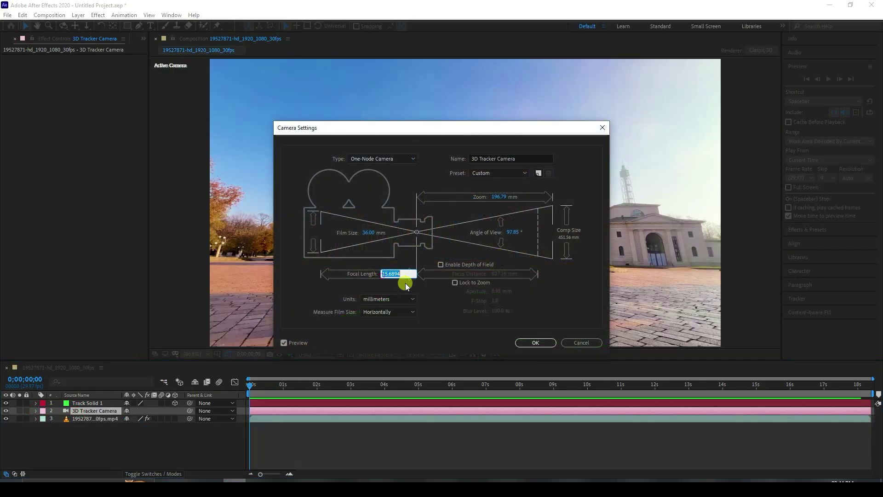
{"action": "left_click", "coordinate": [535, 343]}
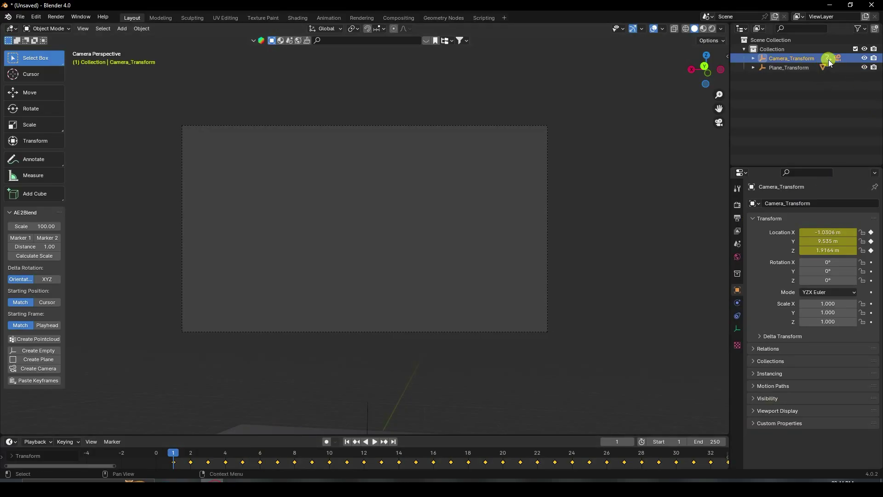
Set the tracked camera's focal length to 15.69 mm.
{"action": "left_click", "coordinate": [828, 59]}
{"action": "left_click", "coordinate": [738, 327]}
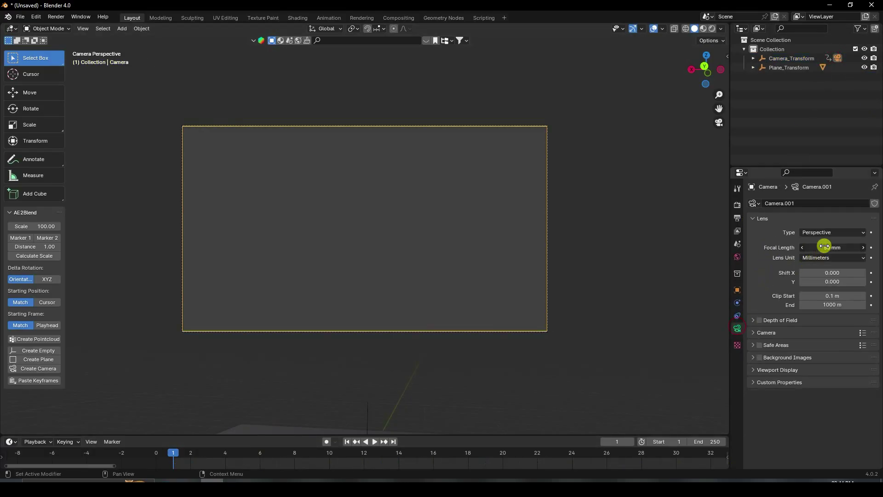
{"action": "key", "text": "Return"}
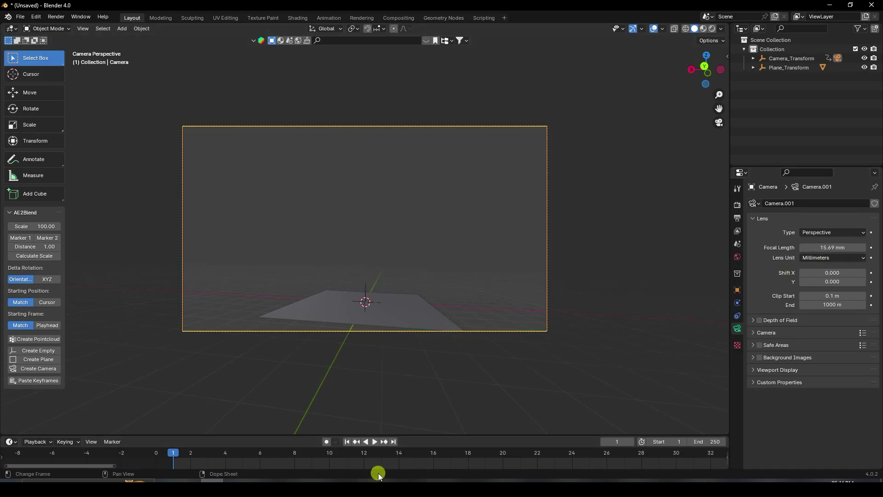
Play the camera animation, stop it, and return to the first frame.
{"action": "left_click", "coordinate": [373, 442]}
{"action": "scroll", "coordinate": [357, 345], "scroll_direction": "up", "scroll_amount": 3}
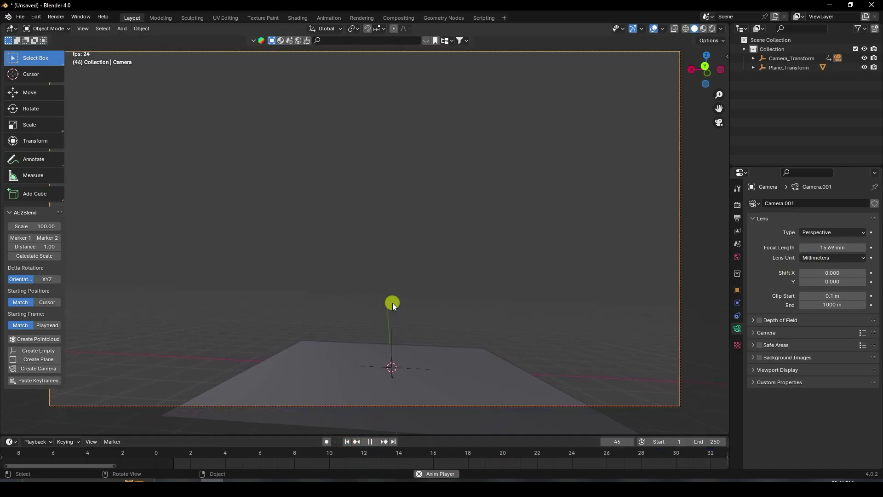
{"action": "left_click", "coordinate": [369, 442]}
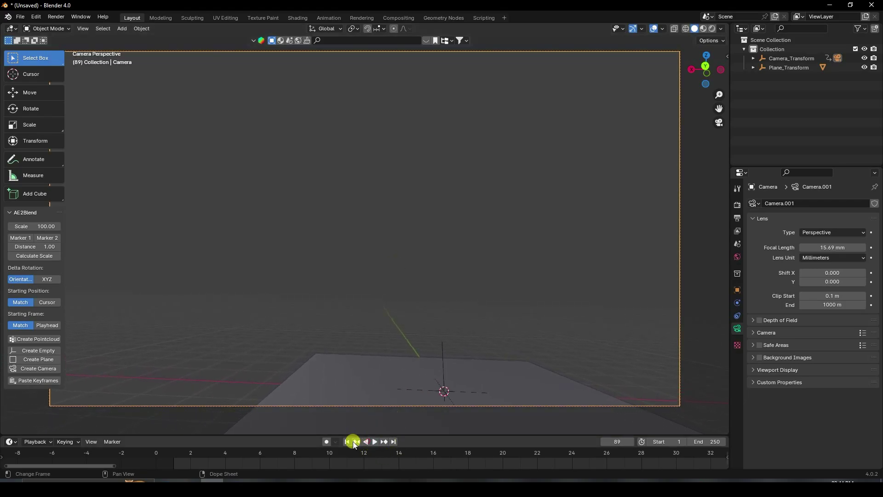
{"action": "left_click", "coordinate": [348, 442]}
Turn on Background Images for the camera.
{"action": "left_click", "coordinate": [754, 358]}
{"action": "left_click", "coordinate": [768, 361]}
{"action": "left_click", "coordinate": [775, 360]}
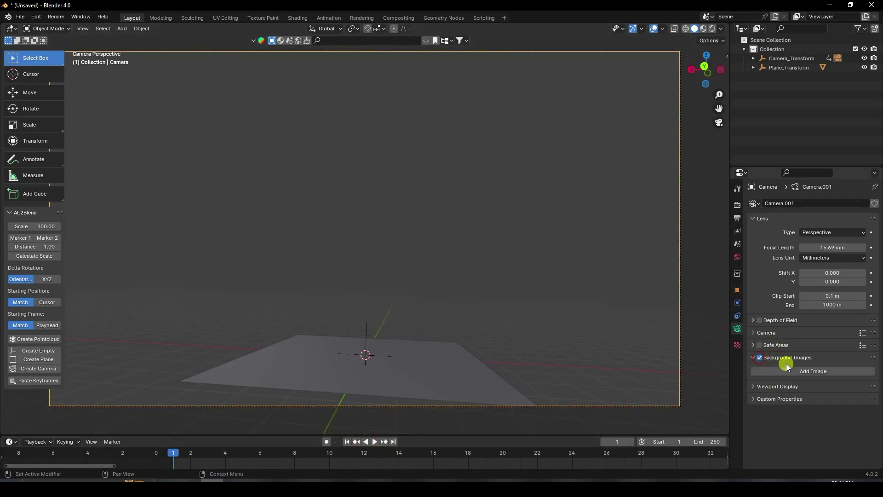
Add the plaza mp4 from the Desktop as a Movie Clip background image.
{"action": "left_click", "coordinate": [796, 371]}
{"action": "left_click", "coordinate": [851, 398]}
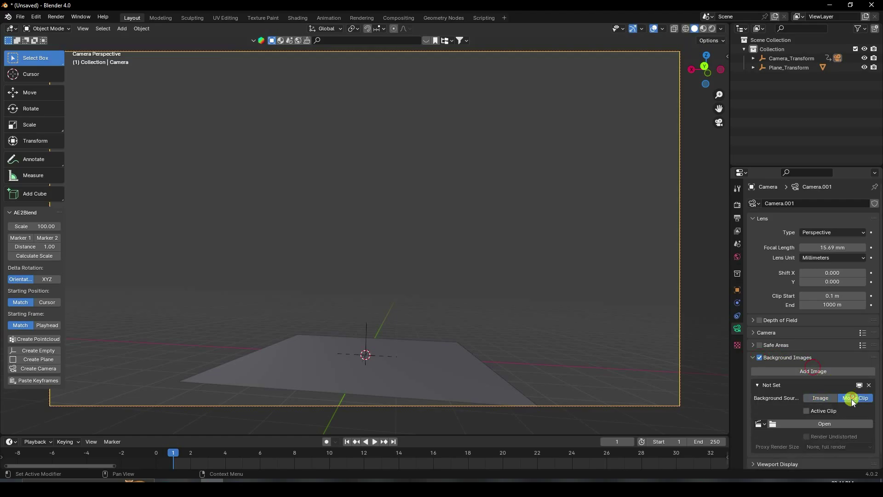
{"action": "left_click", "coordinate": [830, 422]}
{"action": "left_click", "coordinate": [203, 177]}
{"action": "left_click", "coordinate": [419, 172]}
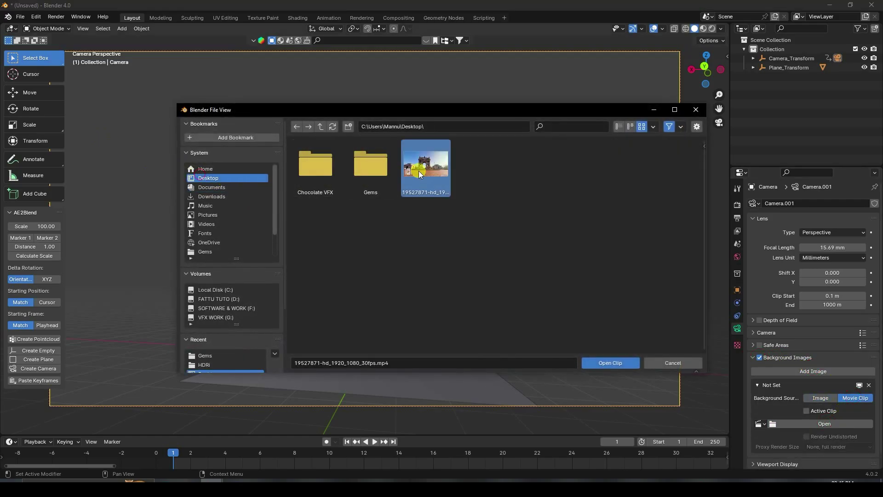
{"action": "left_click", "coordinate": [621, 364]}
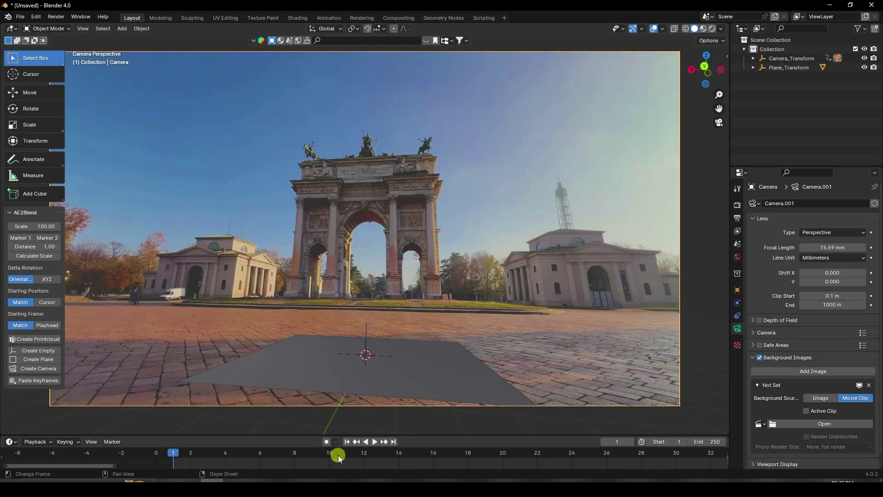
Play the footage with the camera motion, narrowing the tool panel, and stop at frame 204.
{"action": "left_click", "coordinate": [375, 442]}
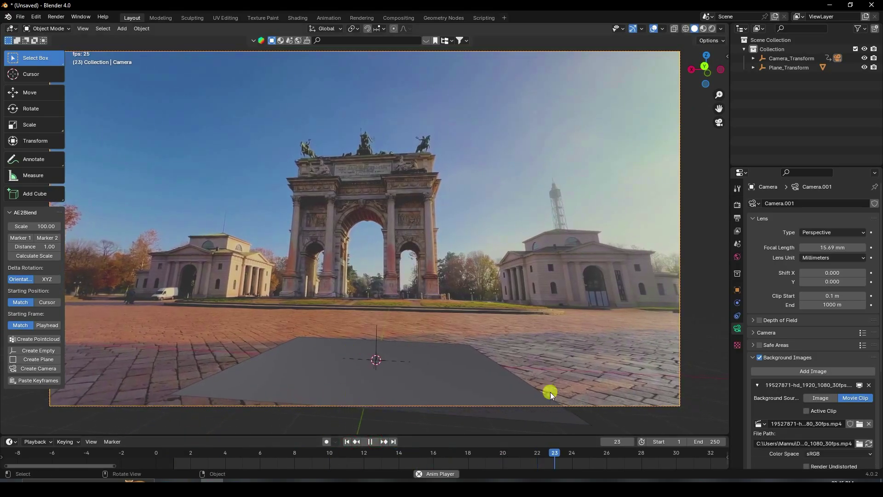
{"action": "scroll", "coordinate": [819, 401], "scroll_direction": "down", "scroll_amount": 5}
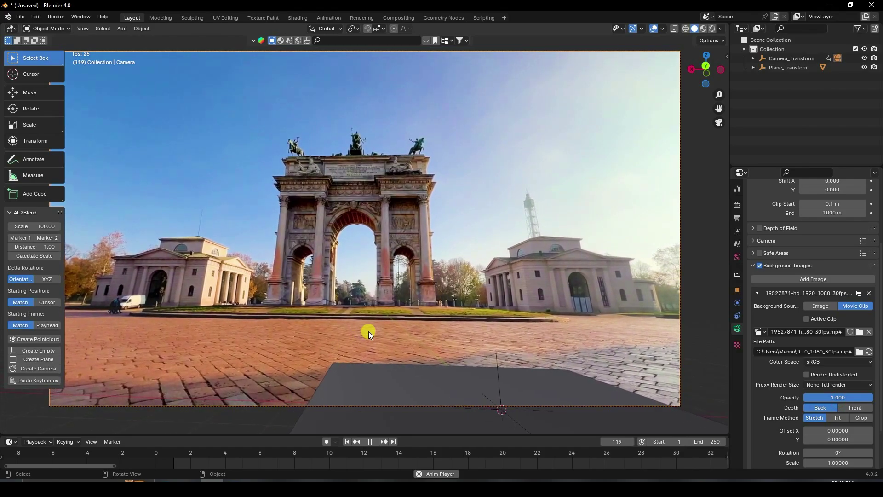
{"action": "left_click_drag", "start_coordinate": [63, 214], "coordinate": [17, 213]}
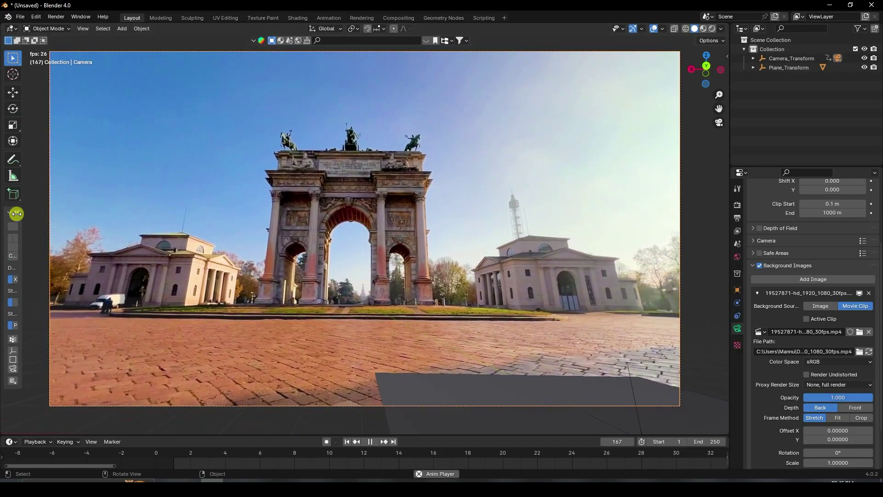
{"action": "left_click", "coordinate": [370, 441]}
{"action": "scroll", "coordinate": [363, 451], "scroll_direction": "down", "scroll_amount": 10}
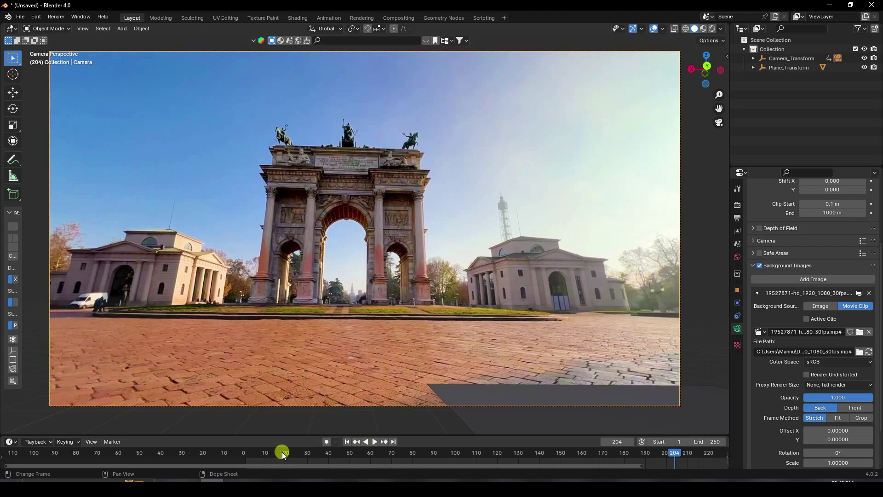
{"action": "scroll", "coordinate": [284, 451], "scroll_direction": "down", "scroll_amount": 6}
Select the Camera_Transform rig, replay the animation from the start, enlarge the timeline, and select the ground plane.
{"action": "left_click", "coordinate": [791, 59]}
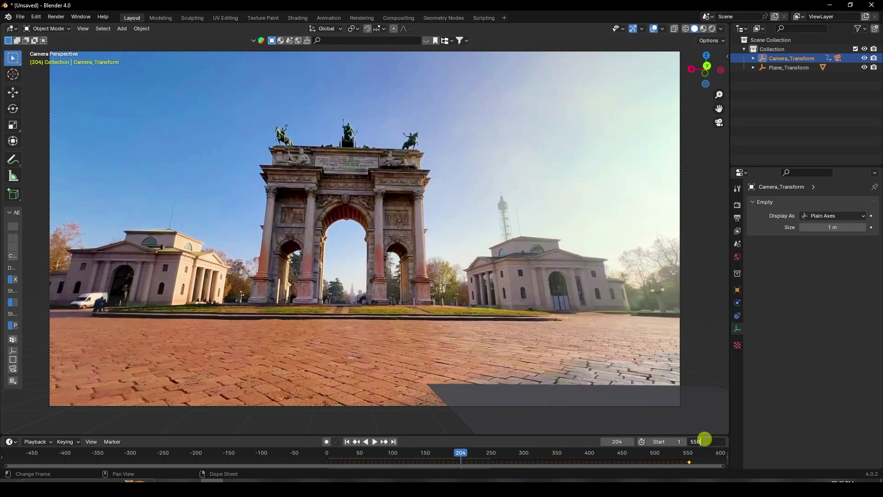
{"action": "left_click", "coordinate": [349, 441]}
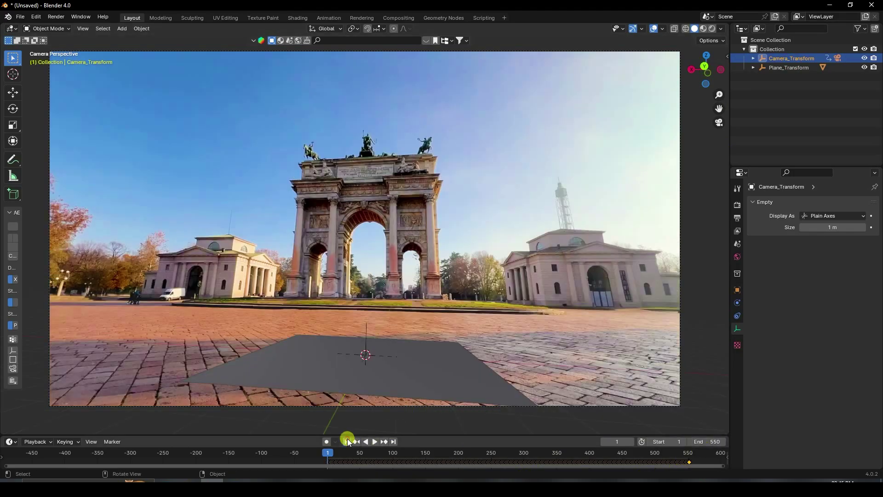
{"action": "left_click", "coordinate": [374, 442]}
{"action": "scroll", "coordinate": [378, 456], "scroll_direction": "up", "scroll_amount": 3}
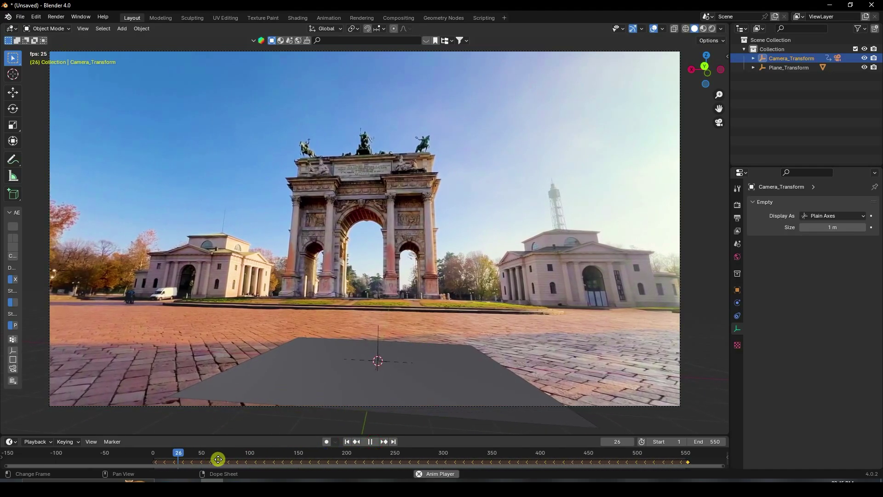
{"action": "scroll", "coordinate": [201, 460], "scroll_direction": "up", "scroll_amount": 3}
{"action": "scroll", "coordinate": [229, 453], "scroll_direction": "down", "scroll_amount": 4, "text": "ctrl"}
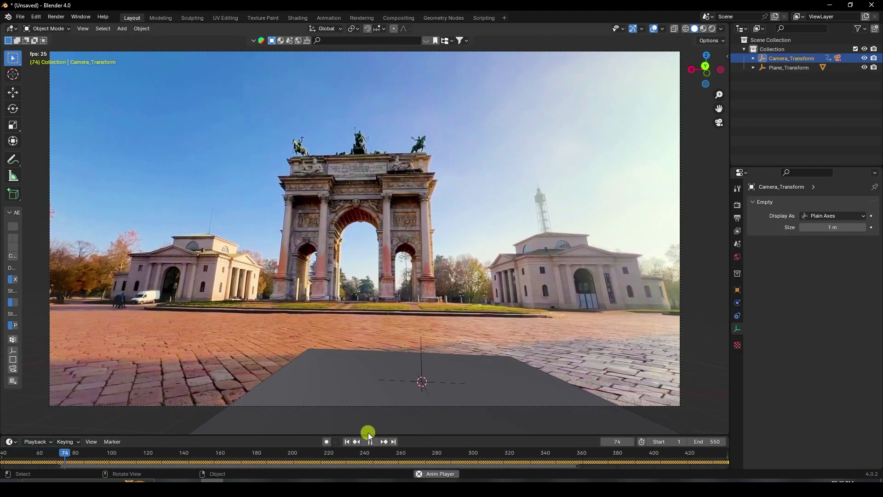
{"action": "left_click", "coordinate": [347, 442]}
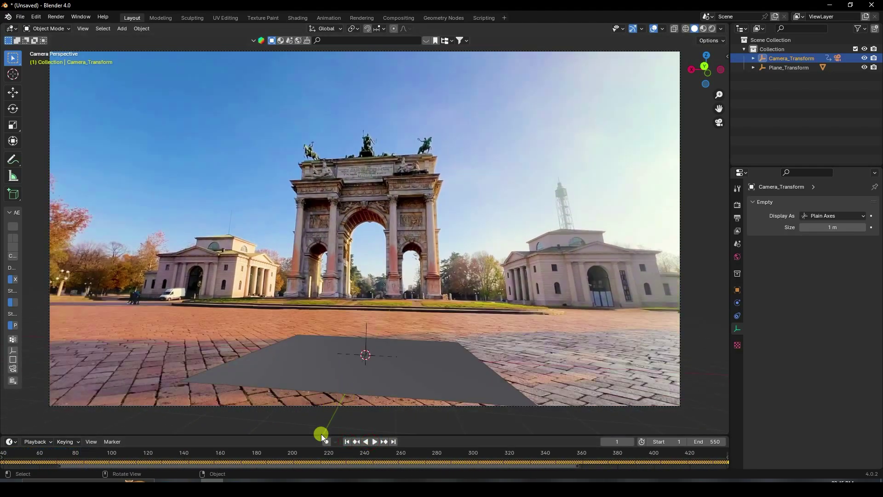
{"action": "left_click_drag", "start_coordinate": [321, 434], "coordinate": [320, 422]}
{"action": "left_click", "coordinate": [313, 351]}
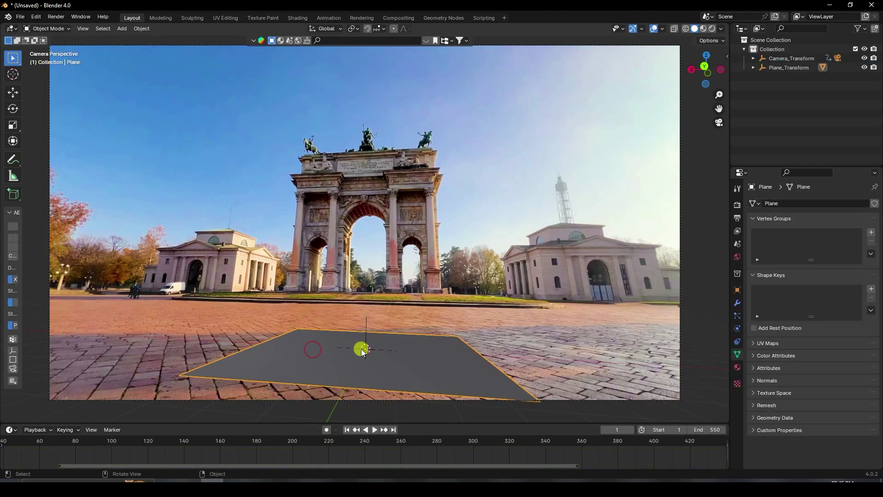
Scale the ground plane up over the plaza floor and stretch it wider along X.
{"action": "left_click", "coordinate": [448, 330]}
{"action": "scroll", "coordinate": [382, 308], "scroll_direction": "down", "scroll_amount": 2}
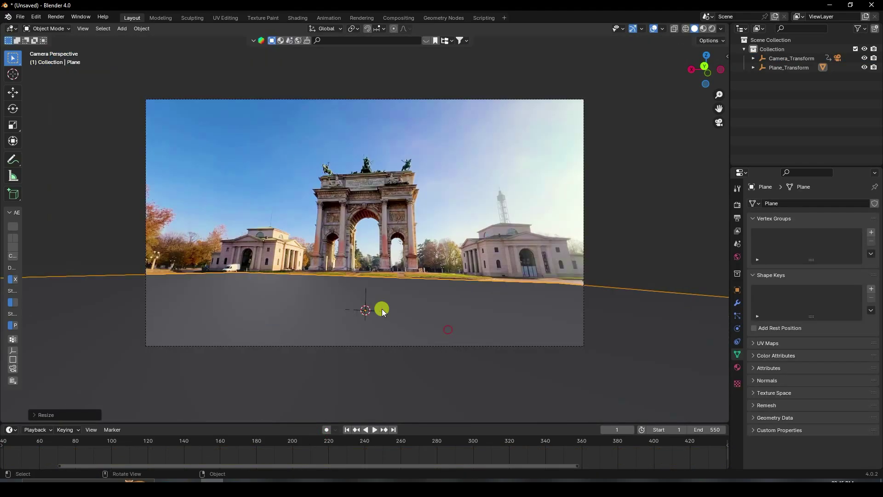
{"action": "scroll", "coordinate": [382, 308], "scroll_direction": "down", "scroll_amount": 2}
{"action": "middle_click_drag", "start_coordinate": [391, 277], "coordinate": [373, 291]}
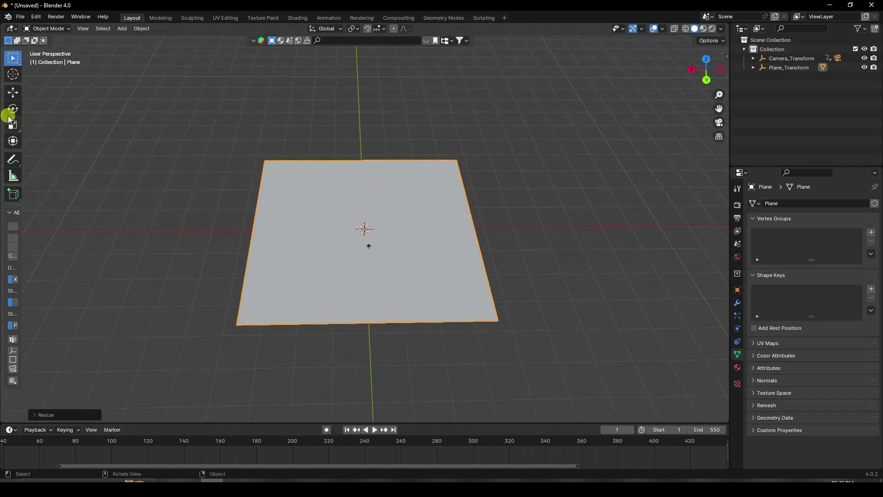
{"action": "left_click", "coordinate": [13, 124]}
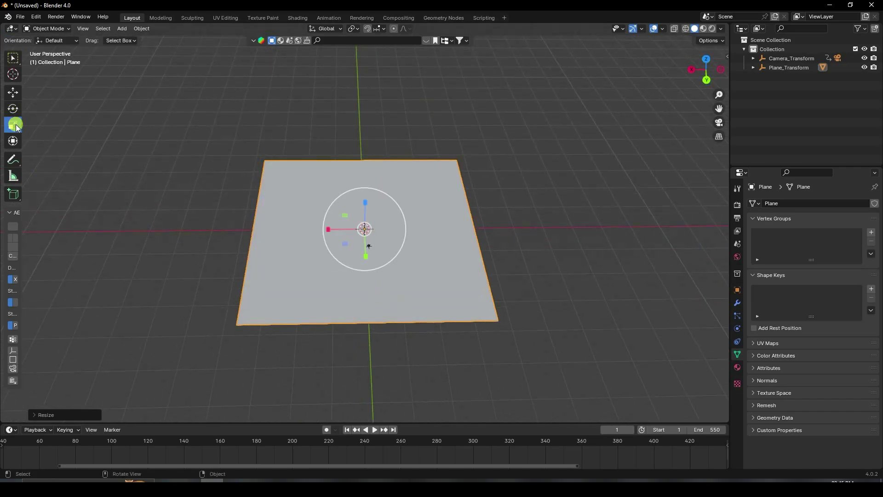
{"action": "left_click_drag", "start_coordinate": [327, 231], "coordinate": [295, 229]}
{"action": "left_click", "coordinate": [13, 93]}
Play the animation from frame 1 and orbit around the enlarged plane.
{"action": "left_click", "coordinate": [349, 430]}
{"action": "left_click", "coordinate": [374, 429]}
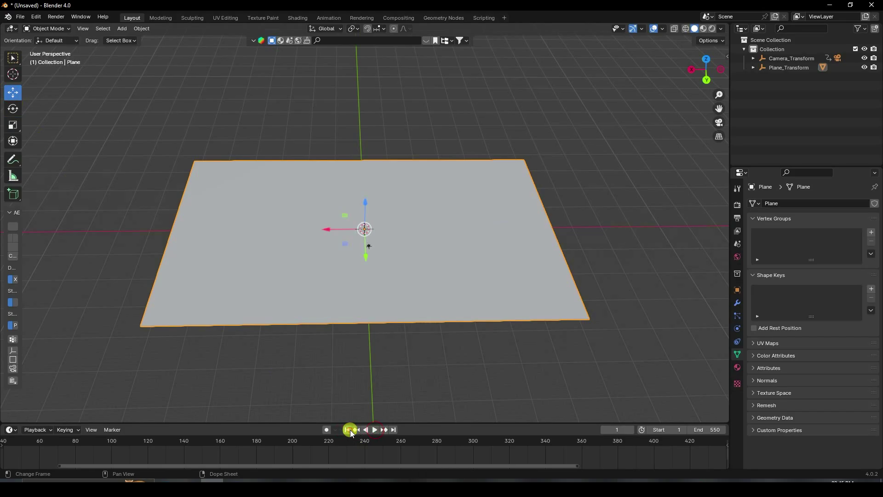
{"action": "scroll", "coordinate": [370, 248], "scroll_direction": "up", "scroll_amount": 3}
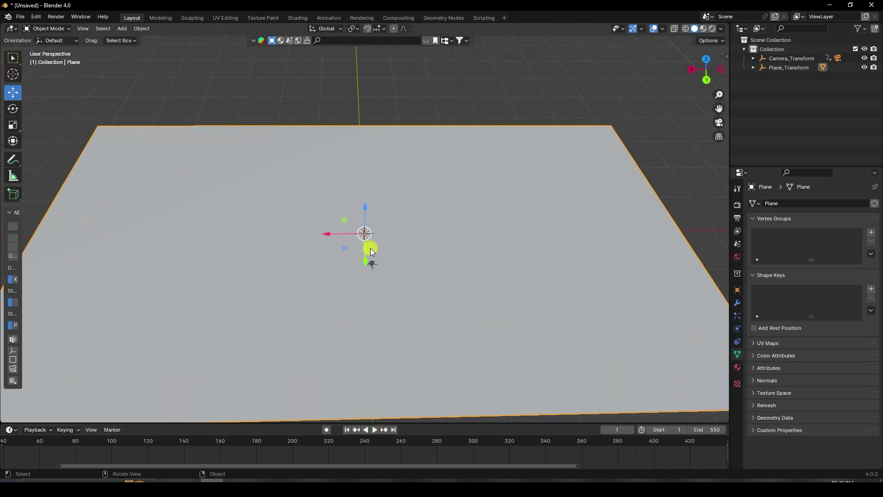
{"action": "middle_click_drag", "start_coordinate": [372, 251], "coordinate": [354, 236]}
Append GEMS BOX MODEL from Desktop/Gems/Gems Box/Gems Box.blend and nudge the box on the ground.
{"action": "left_click", "coordinate": [21, 17]}
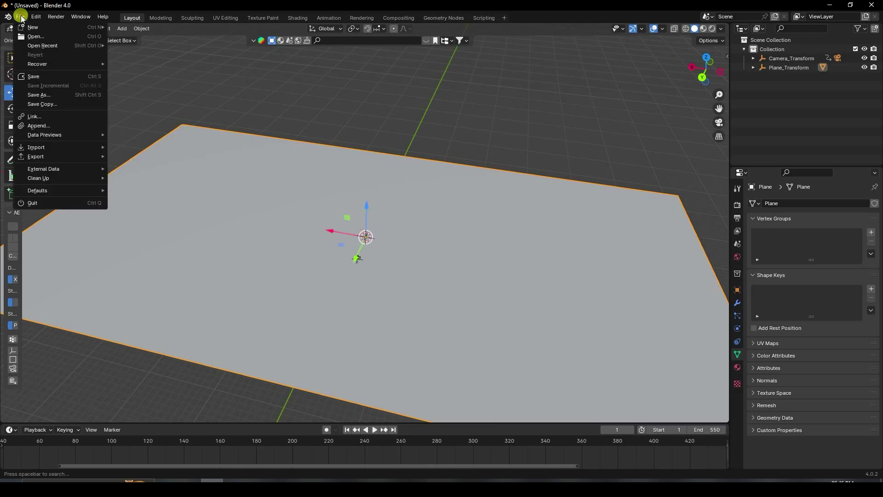
{"action": "left_click", "coordinate": [49, 128]}
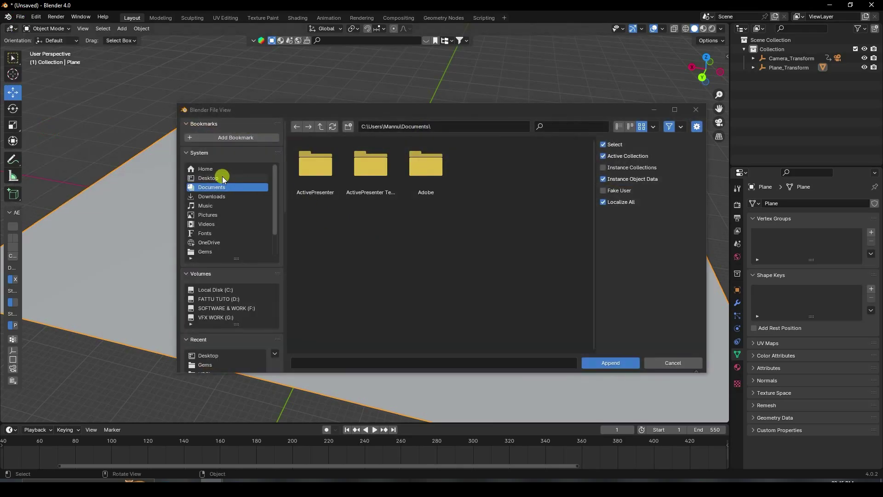
{"action": "left_click", "coordinate": [224, 178]}
{"action": "left_click", "coordinate": [383, 181]}
{"action": "double_click", "coordinate": [321, 173]}
{"action": "left_click", "coordinate": [322, 176]}
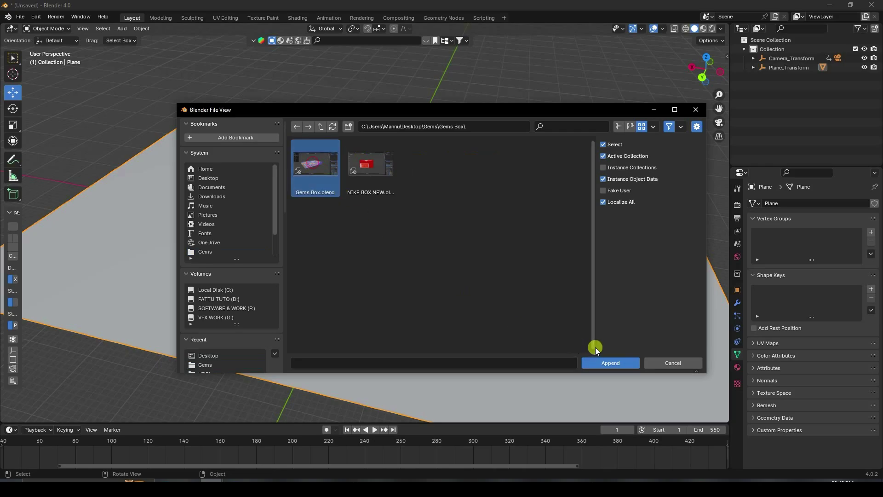
{"action": "left_click", "coordinate": [598, 363]}
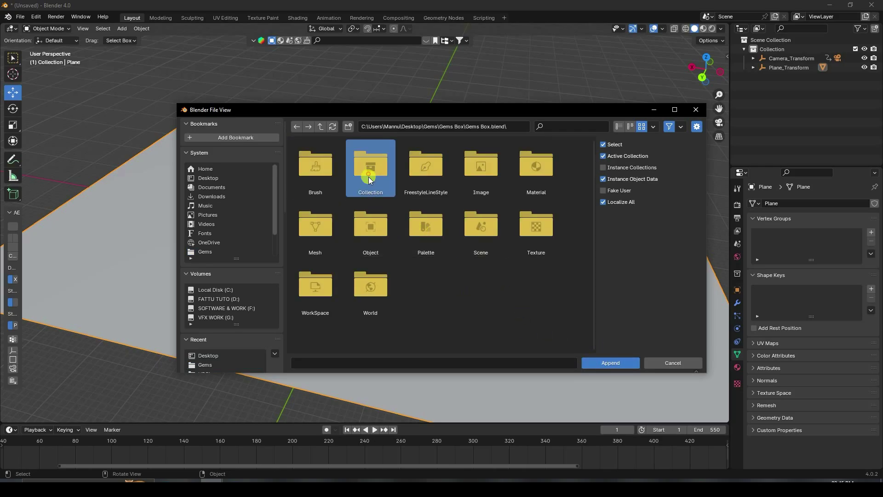
{"action": "double_click", "coordinate": [369, 176]}
{"action": "left_click", "coordinate": [320, 167]}
{"action": "left_click", "coordinate": [612, 363]}
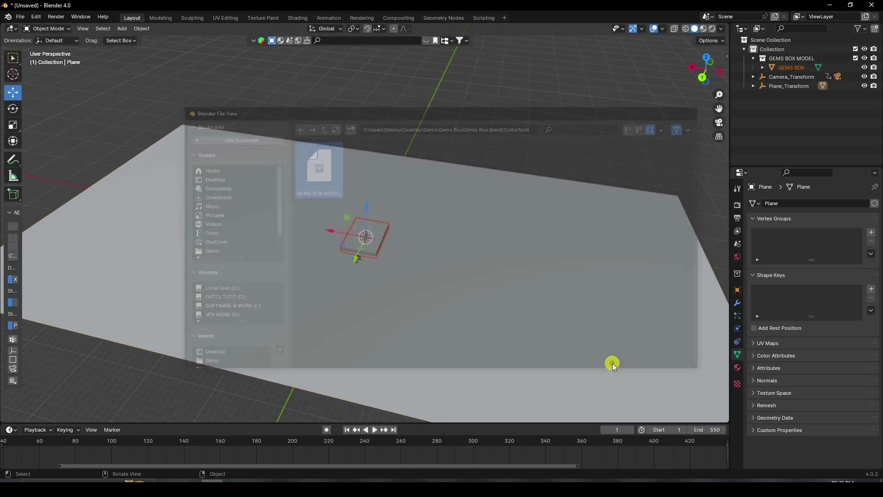
{"action": "left_click_drag", "start_coordinate": [350, 247], "coordinate": [352, 248]}
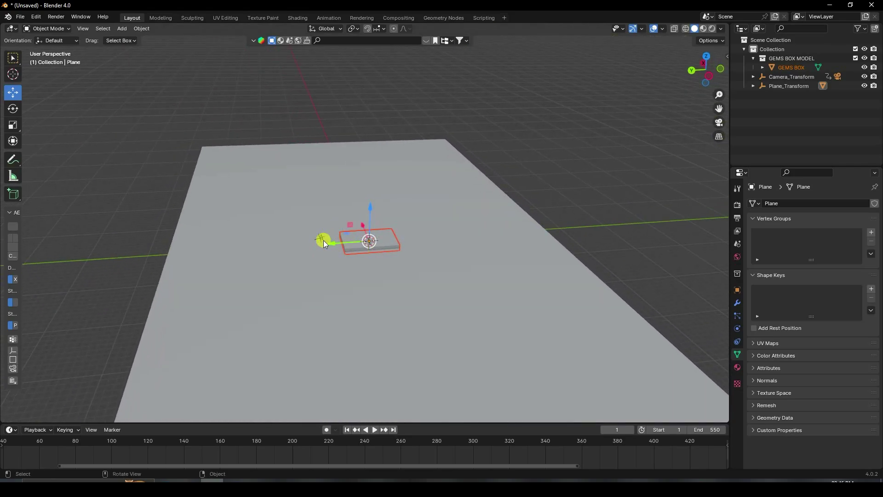
Raise the box, view it through the tracked camera, and switch to Material Preview.
{"action": "left_click_drag", "start_coordinate": [333, 245], "coordinate": [427, 162]}
{"action": "key", "text": "KP_0"}
{"action": "left_click", "coordinate": [391, 217]}
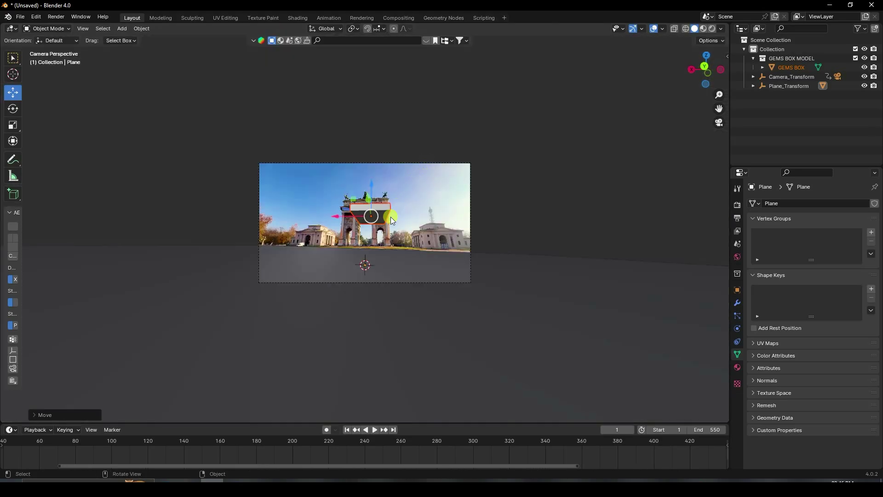
{"action": "scroll", "coordinate": [387, 215], "scroll_direction": "up", "scroll_amount": 3}
{"action": "scroll", "coordinate": [465, 227], "scroll_direction": "down", "scroll_amount": 2}
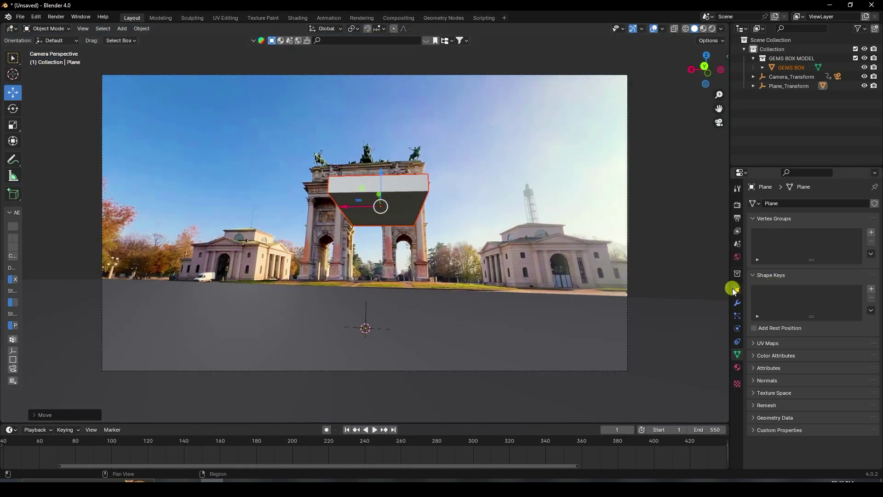
{"action": "left_click", "coordinate": [736, 290]}
{"action": "scroll", "coordinate": [387, 206], "scroll_direction": "up", "scroll_amount": 1}
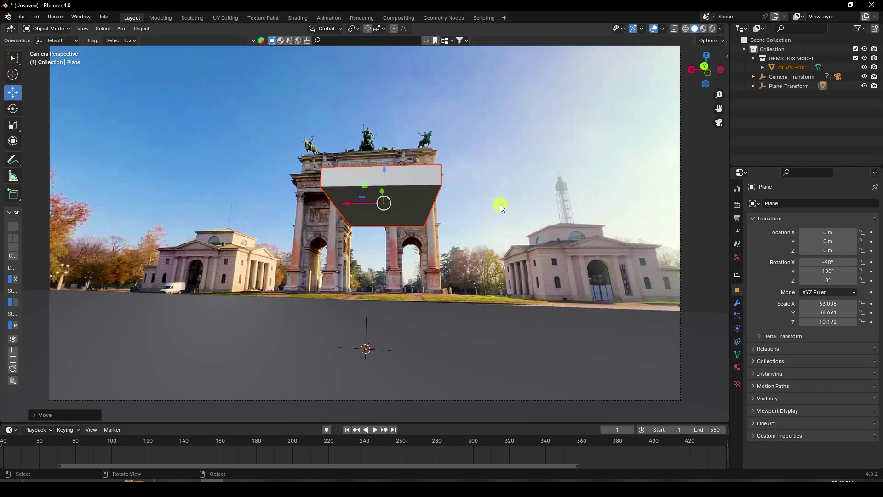
{"action": "left_click", "coordinate": [703, 29]}
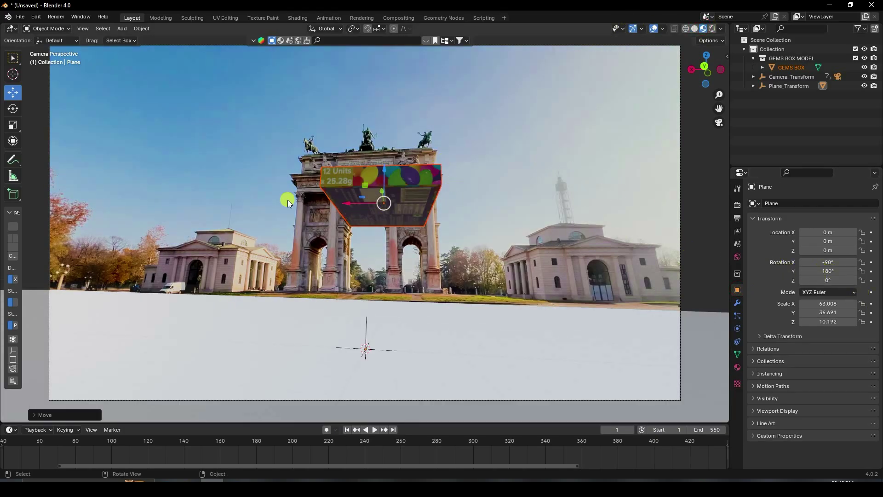
Tilt the box toward the camera, enlarge it, and lift it high above the arch.
{"action": "left_click", "coordinate": [13, 107]}
{"action": "left_click_drag", "start_coordinate": [363, 181], "coordinate": [339, 202]}
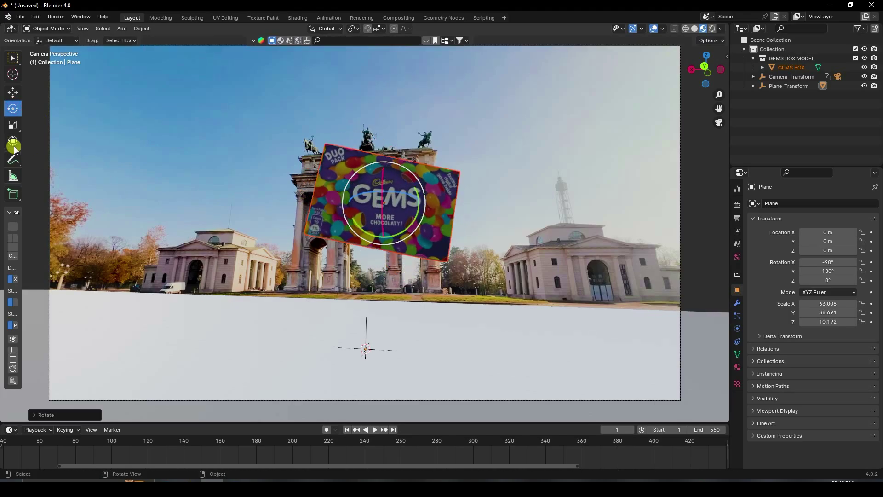
{"action": "left_click", "coordinate": [12, 90]}
{"action": "left_click", "coordinate": [363, 179]}
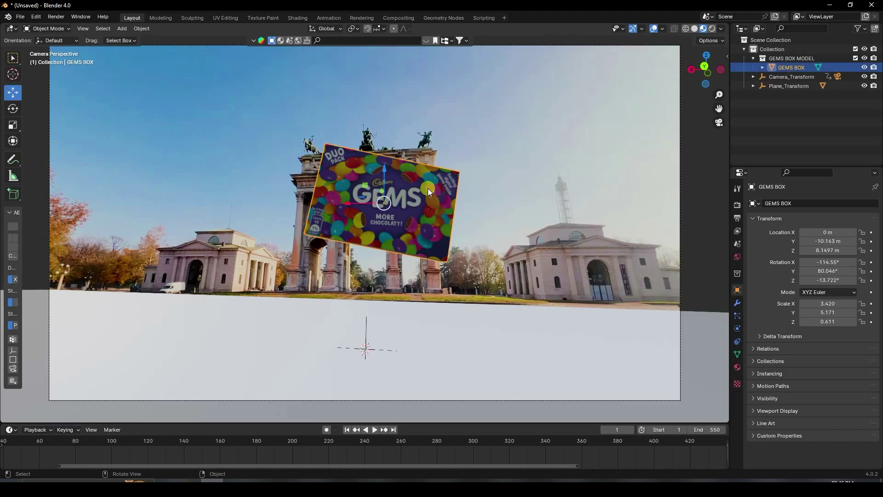
{"action": "key", "text": "s"}
{"action": "left_click", "coordinate": [442, 191]}
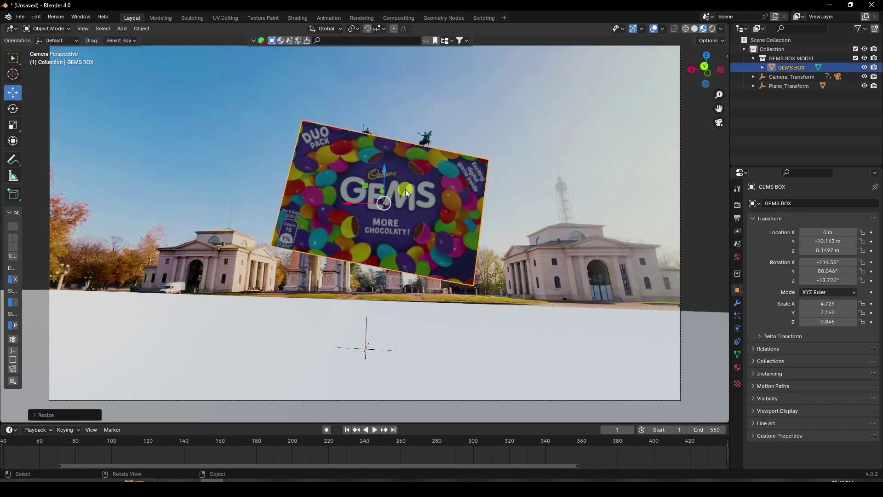
{"action": "left_click_drag", "start_coordinate": [386, 170], "coordinate": [383, 126]}
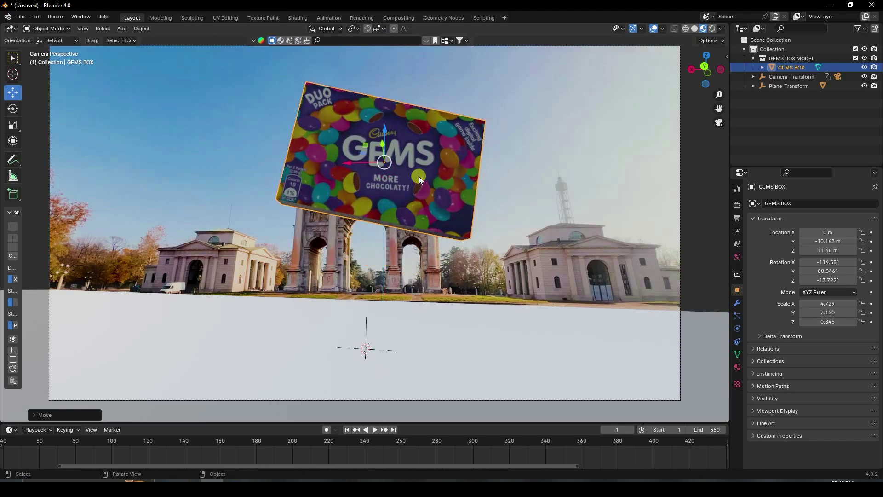
Make the timeline taller and bring frame 1 into view.
{"action": "scroll", "coordinate": [305, 452], "scroll_direction": "down", "scroll_amount": 6}
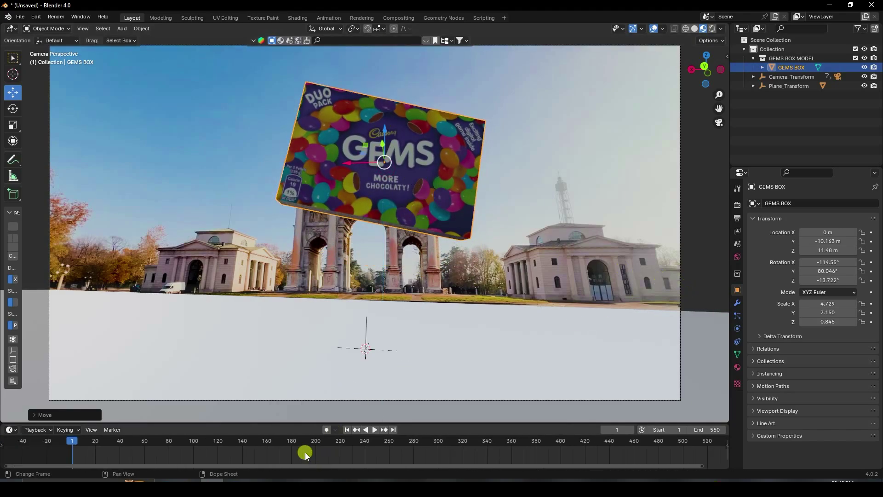
{"action": "left_click_drag", "start_coordinate": [290, 425], "coordinate": [292, 412]}
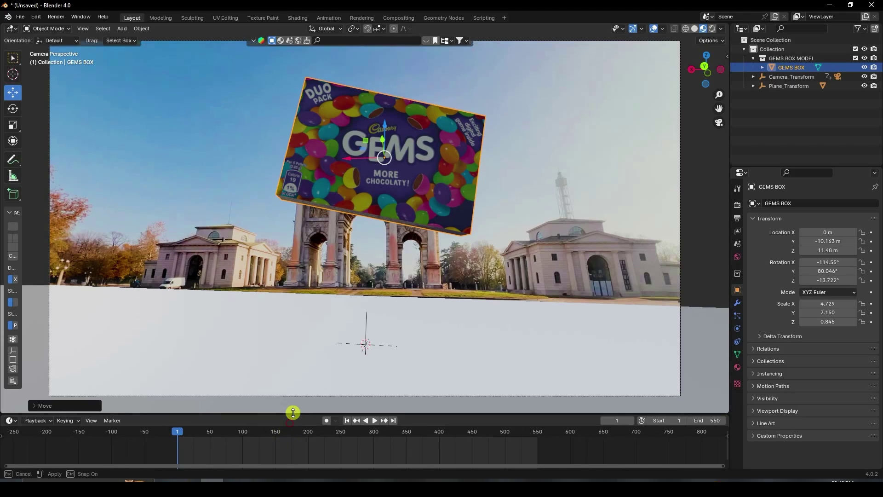
{"action": "middle_click_drag", "start_coordinate": [310, 431], "coordinate": [262, 438]}
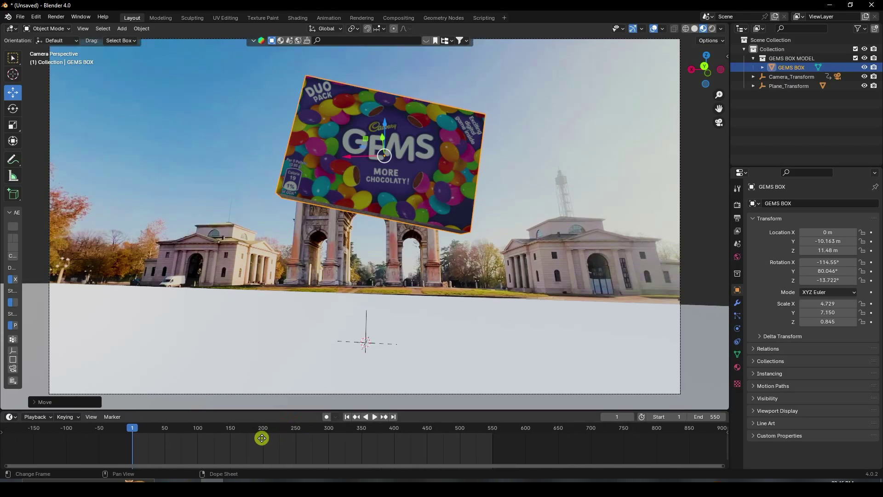
Keyframe location and rotation at frame 1, then at frame 550 shift the box along Y and X.
{"action": "left_click", "coordinate": [871, 233]}
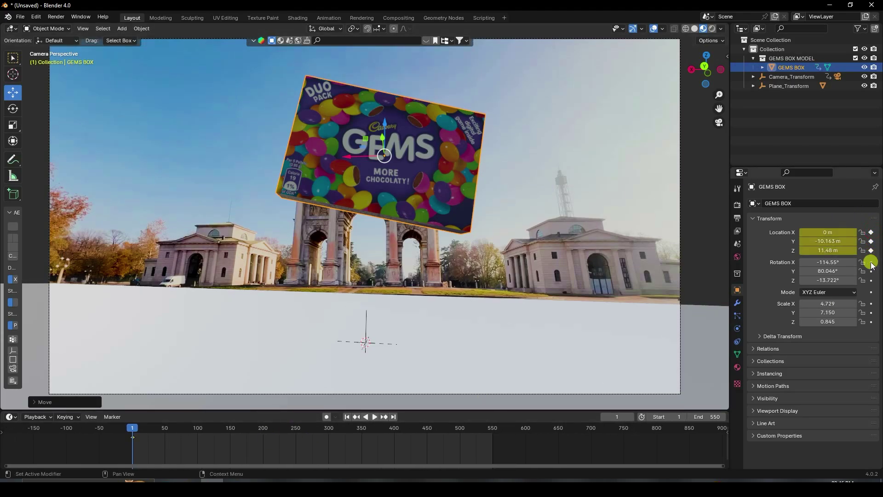
{"action": "left_click", "coordinate": [872, 263]}
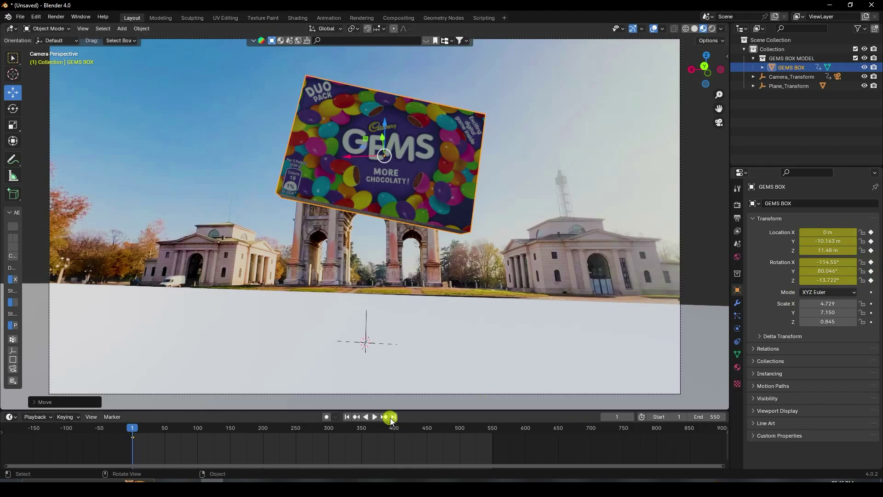
{"action": "left_click", "coordinate": [392, 417]}
{"action": "scroll", "coordinate": [562, 160], "scroll_direction": "down", "scroll_amount": 3}
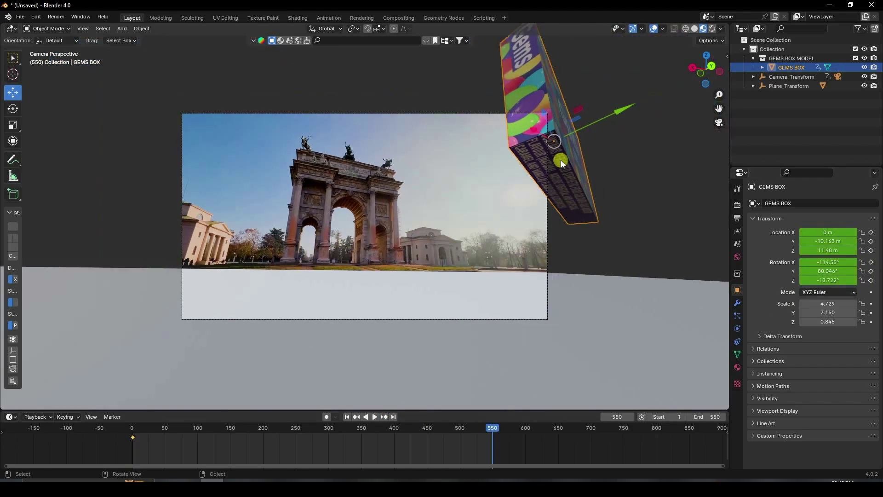
{"action": "left_click_drag", "start_coordinate": [612, 112], "coordinate": [446, 169]}
{"action": "left_click_drag", "start_coordinate": [390, 196], "coordinate": [374, 195]}
Set the box's X, Y and Z rotation to 1440° and turn its front toward the camera.
{"action": "scroll", "coordinate": [366, 194], "scroll_direction": "up", "scroll_amount": 2}
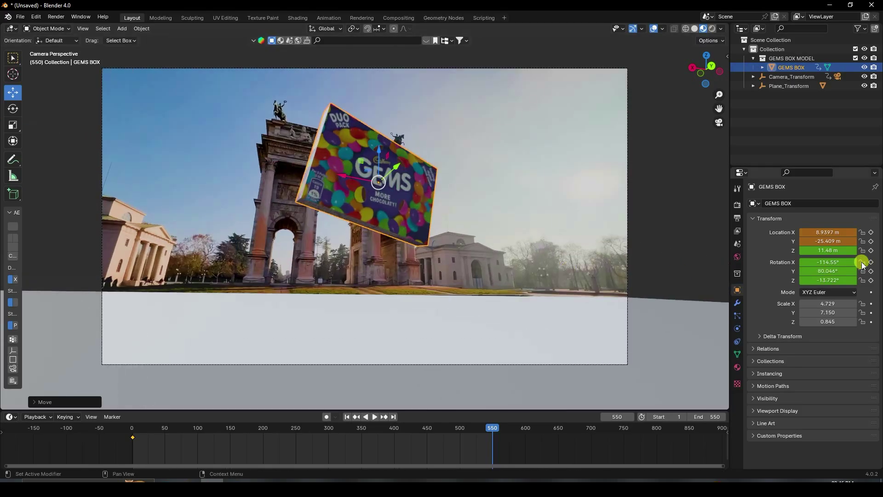
{"action": "left_click", "coordinate": [820, 262]}
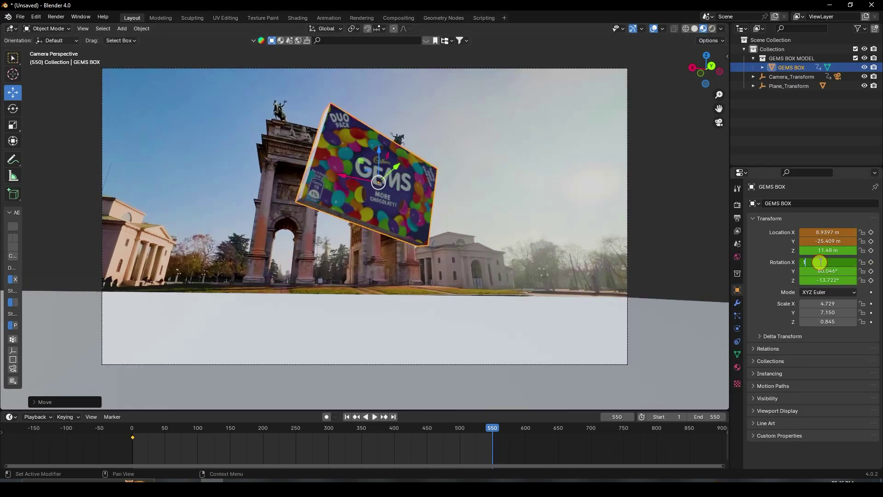
{"action": "key", "text": "Return"}
{"action": "left_click", "coordinate": [824, 269]}
{"action": "type", "text": "1440"}
{"action": "key", "text": "Return"}
{"action": "left_click", "coordinate": [826, 280]}
{"action": "type", "text": "1"}
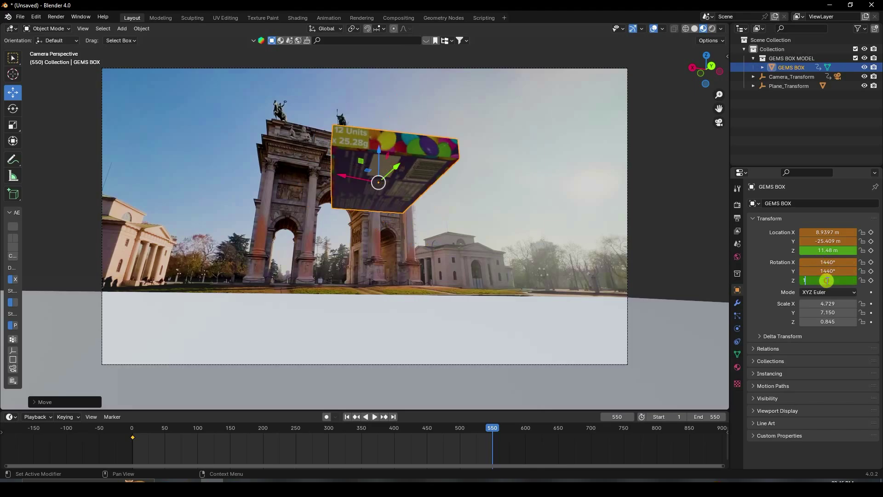
{"action": "key", "text": "Return"}
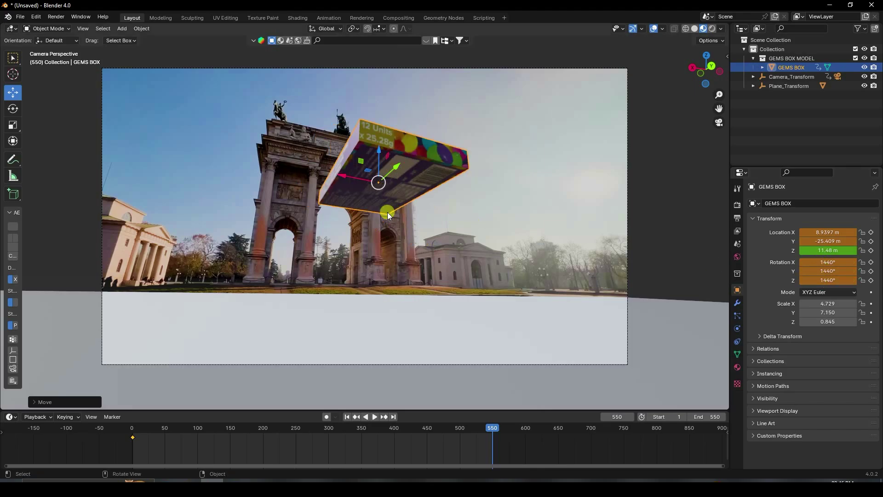
{"action": "left_click", "coordinate": [5, 109]}
{"action": "left_click_drag", "start_coordinate": [370, 160], "coordinate": [376, 191]}
Keyframe location and rotation at frame 550 and play the spin from frame 1.
{"action": "left_click_drag", "start_coordinate": [871, 233], "coordinate": [872, 280]}
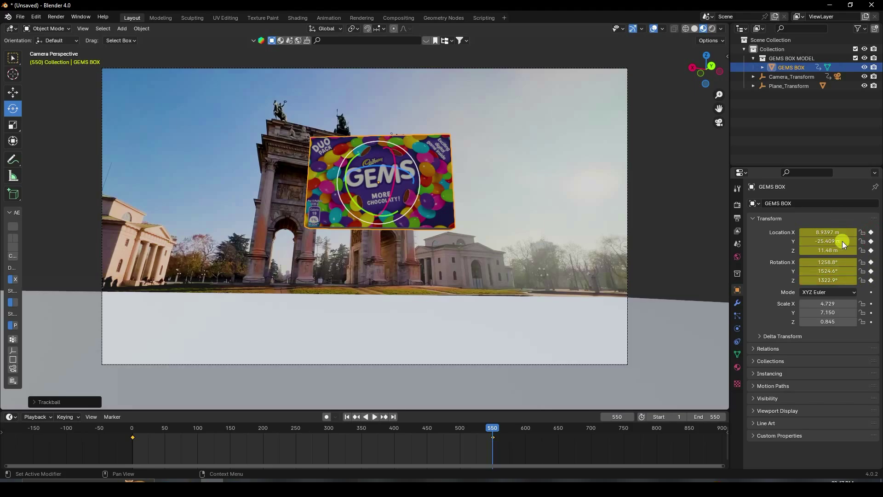
{"action": "left_click", "coordinate": [346, 417]}
{"action": "left_click", "coordinate": [375, 416]}
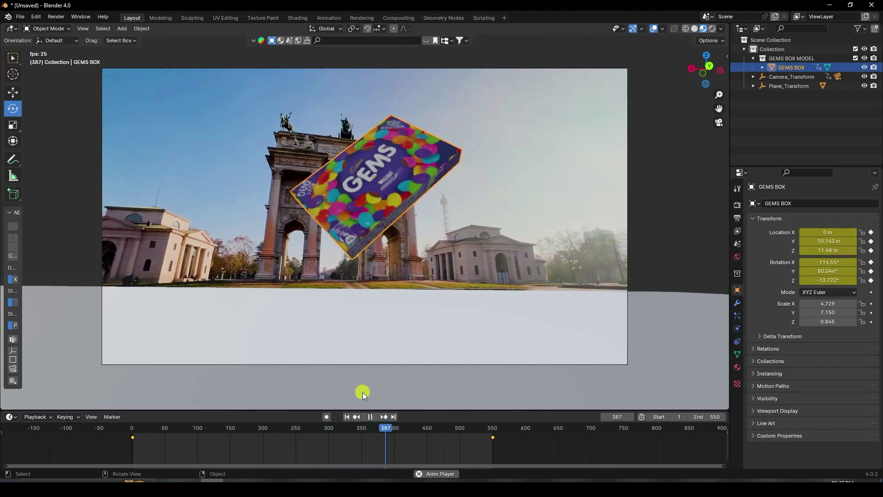
{"action": "left_click", "coordinate": [371, 416]}
{"action": "left_click", "coordinate": [347, 416]}
{"action": "middle_click_drag", "start_coordinate": [346, 401], "coordinate": [255, 181]}
{"action": "left_click", "coordinate": [13, 93]}
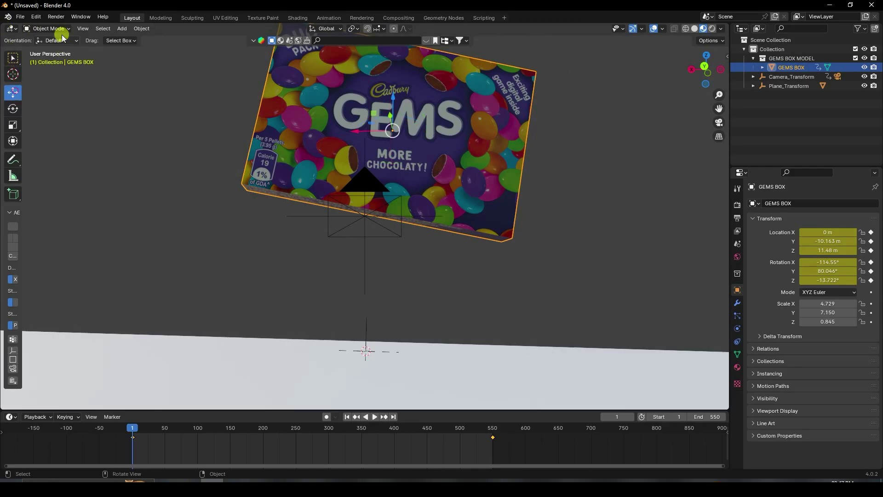
Move the GEMS BOX MODEL collection to the top level of the Scene Collection.
{"action": "left_click", "coordinate": [122, 29]}
{"action": "mouse_move", "coordinate": [152, 39]}
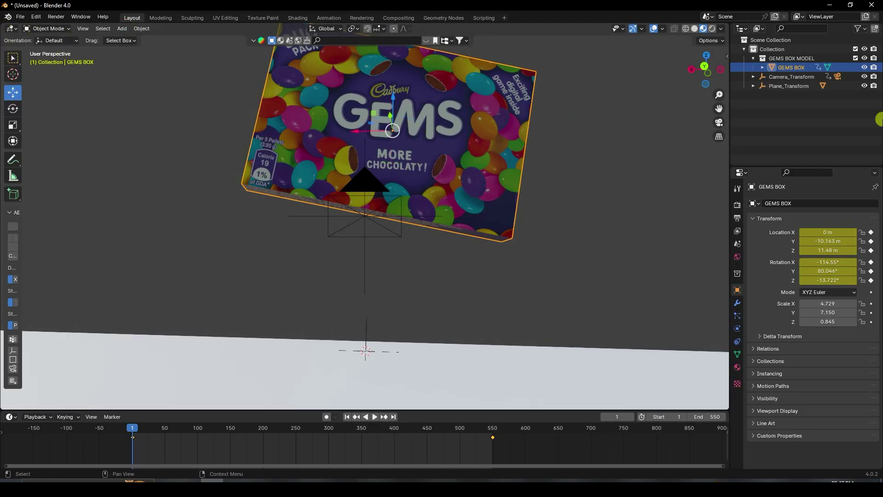
{"action": "left_click", "coordinate": [779, 109]}
{"action": "right_click", "coordinate": [773, 112]}
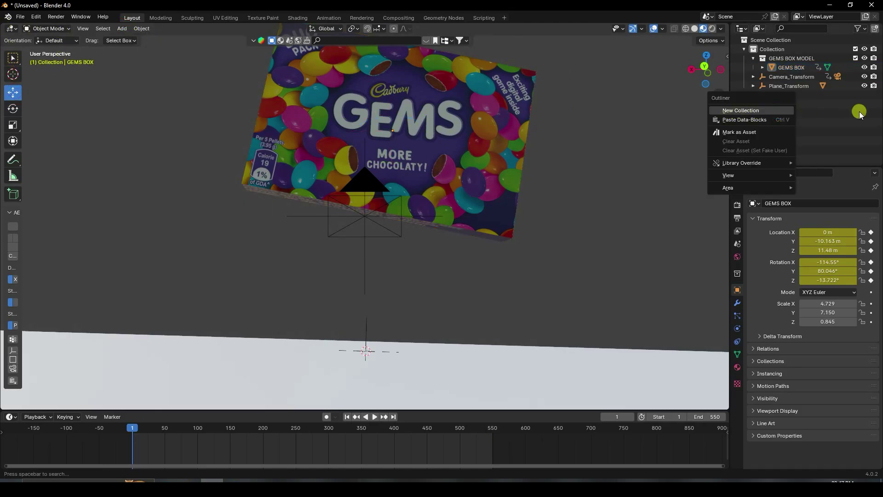
{"action": "left_click", "coordinate": [753, 58]}
{"action": "left_click_drag", "start_coordinate": [788, 58], "coordinate": [789, 102]}
Create a new collection in the Outliner and name it GEMS.
{"action": "right_click", "coordinate": [793, 108]}
{"action": "left_click", "coordinate": [791, 102]}
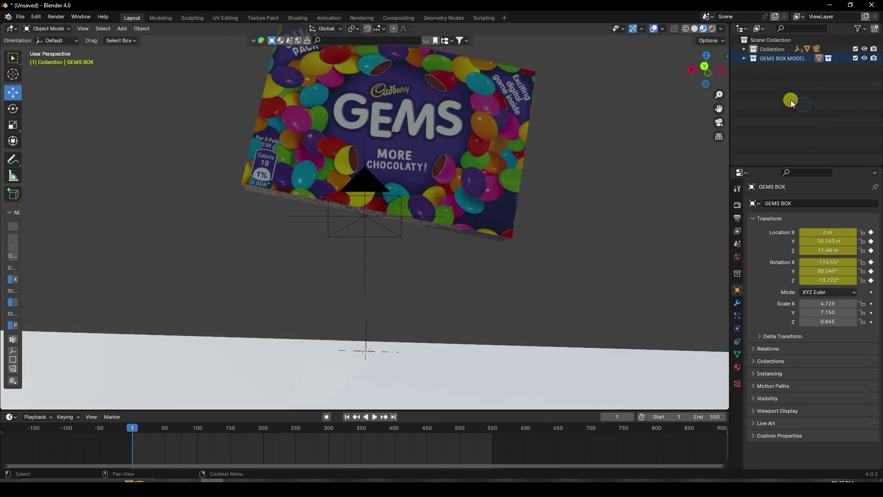
{"action": "key", "text": "c"}
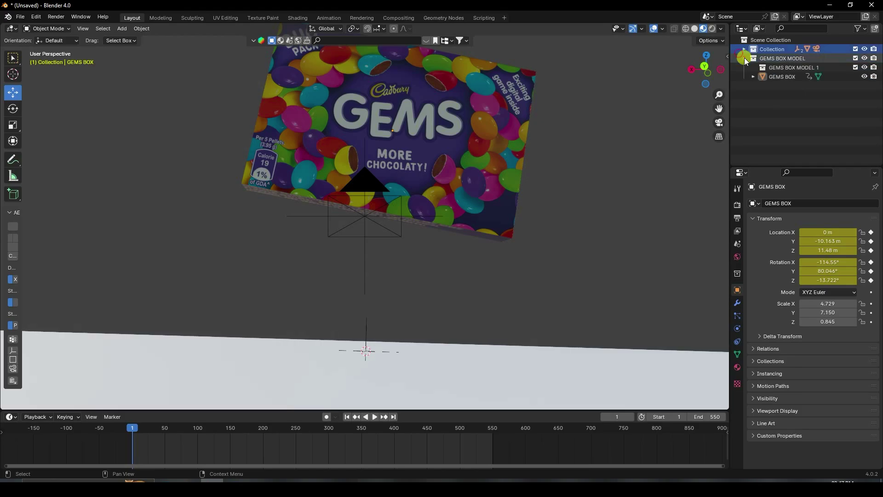
{"action": "left_click", "coordinate": [744, 58]}
{"action": "double_click", "coordinate": [774, 67]}
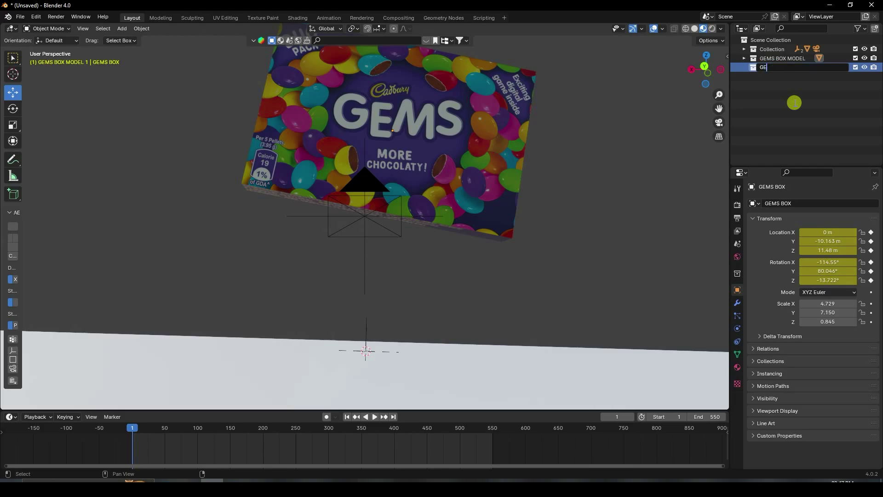
{"action": "type", "text": "GEMS"}
{"action": "key", "text": "Return"}
Change selections in the Outliner and viewport header.
{"action": "left_click", "coordinate": [97, 34]}
{"action": "left_click", "coordinate": [780, 90]}
{"action": "left_click", "coordinate": [768, 69]}
{"action": "left_click", "coordinate": [183, 67]}
{"action": "left_click", "coordinate": [129, 33]}
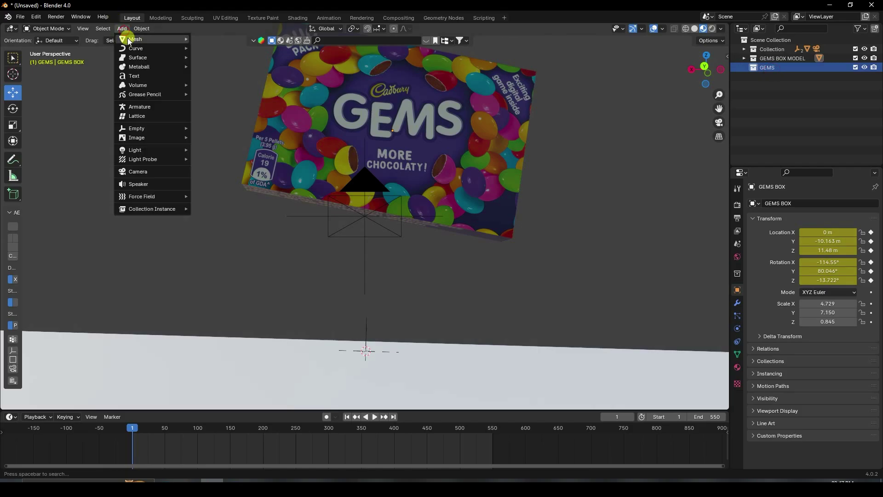
Add a UV sphere and set its radius to 0.4 m in the redo panel.
{"action": "mouse_move", "coordinate": [152, 39]}
{"action": "left_click", "coordinate": [218, 66]}
{"action": "middle_click_drag", "start_coordinate": [382, 229], "coordinate": [407, 253]}
{"action": "scroll", "coordinate": [454, 250], "scroll_direction": "down", "scroll_amount": 3, "text": "shift"}
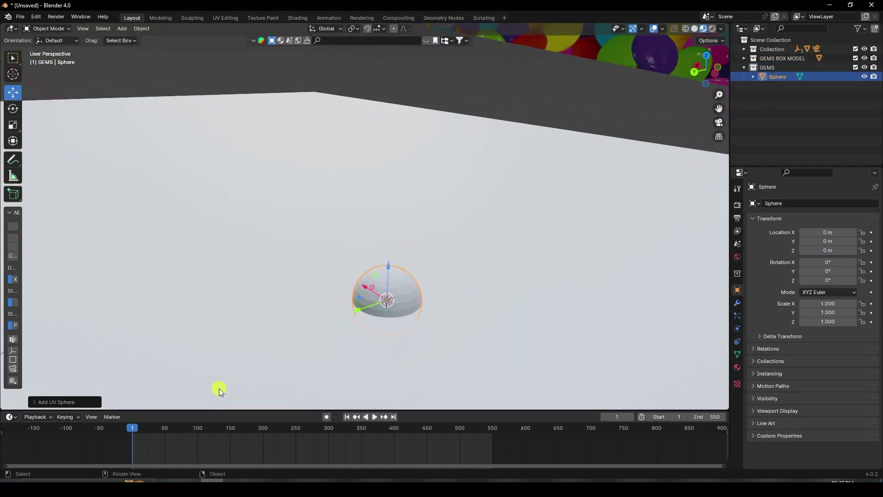
{"action": "left_click", "coordinate": [54, 403]}
{"action": "left_click", "coordinate": [113, 323]}
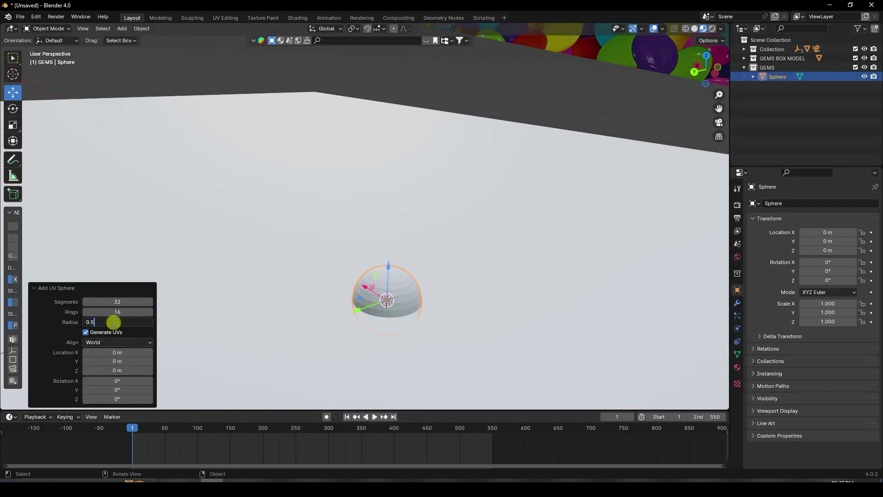
{"action": "key", "text": "Return"}
{"action": "mouse_move", "coordinate": [381, 271]}
{"action": "middle_mouse_down"}
{"action": "mouse_move", "coordinate": [454, 261]}
{"action": "mouse_move", "coordinate": [375, 272]}
{"action": "middle_mouse_up"}
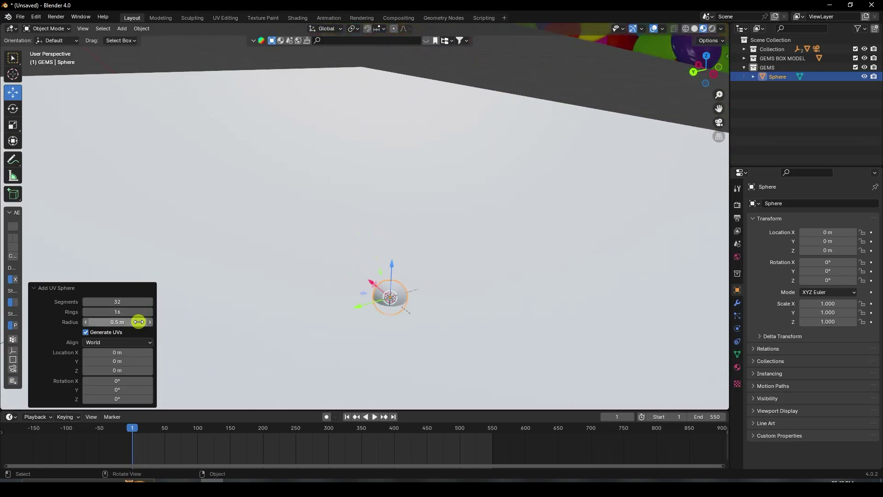
{"action": "left_click", "coordinate": [128, 321]}
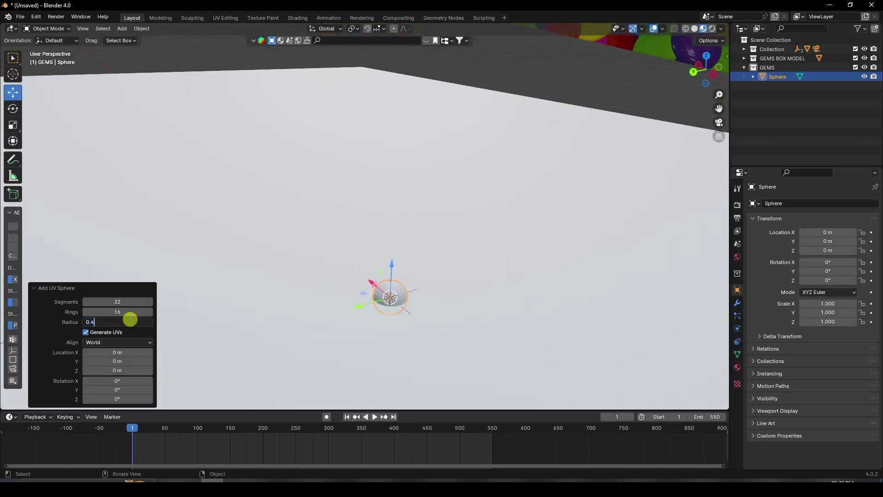
{"action": "key", "text": "Return"}
{"action": "middle_click_drag", "start_coordinate": [414, 300], "coordinate": [366, 269]}
Raise the sphere, shade it smooth, and flatten it to 0.345 Z scale.
{"action": "left_click_drag", "start_coordinate": [365, 270], "coordinate": [368, 172]}
{"action": "right_click", "coordinate": [374, 203]}
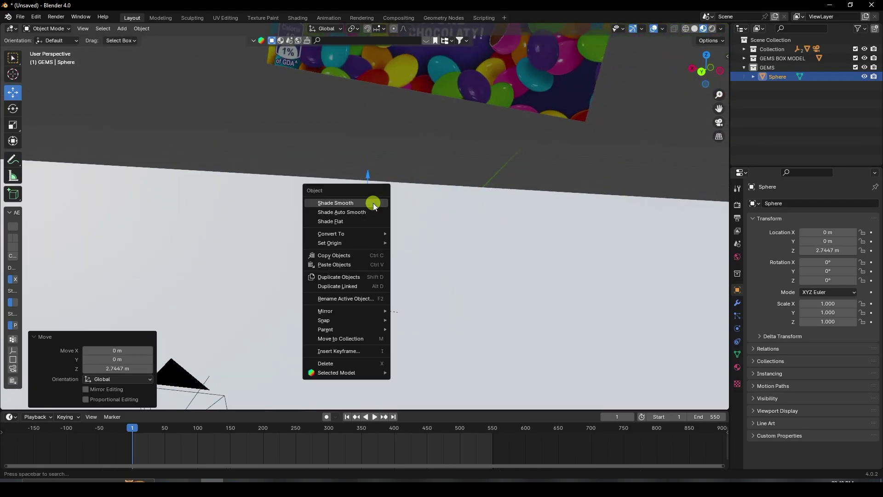
{"action": "left_click", "coordinate": [374, 202]}
{"action": "scroll", "coordinate": [381, 214], "scroll_direction": "up", "scroll_amount": 4}
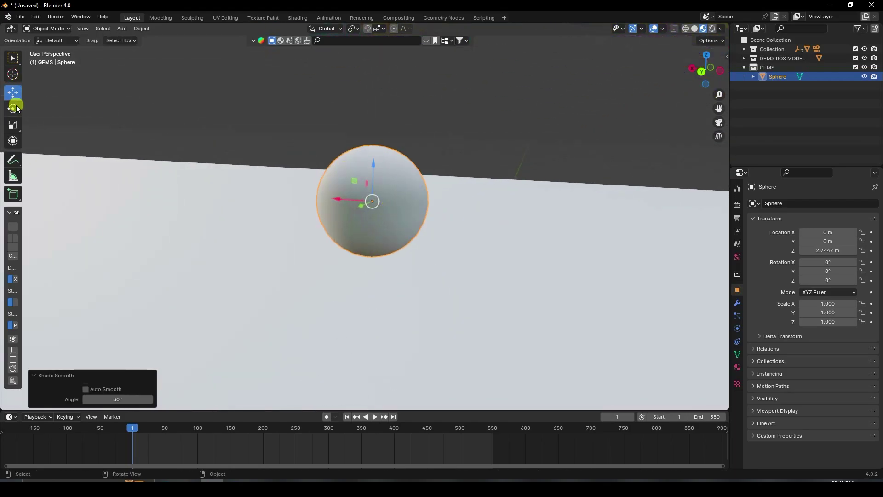
{"action": "left_click", "coordinate": [15, 126]}
{"action": "left_click_drag", "start_coordinate": [374, 166], "coordinate": [369, 189]}
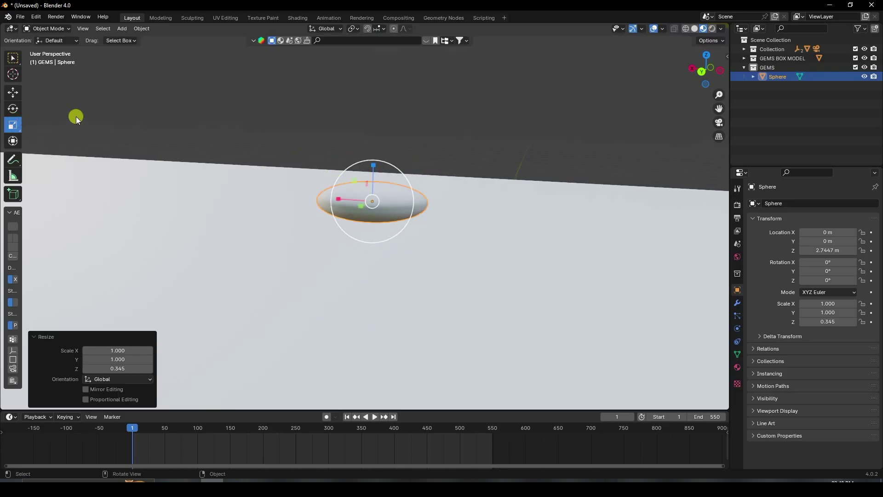
{"action": "left_click", "coordinate": [13, 93]}
Turn on the Wireframe viewport overlay to see the flattened sphere's geometry.
{"action": "left_click", "coordinate": [326, 125]}
{"action": "middle_click_drag", "start_coordinate": [326, 124], "coordinate": [414, 243]}
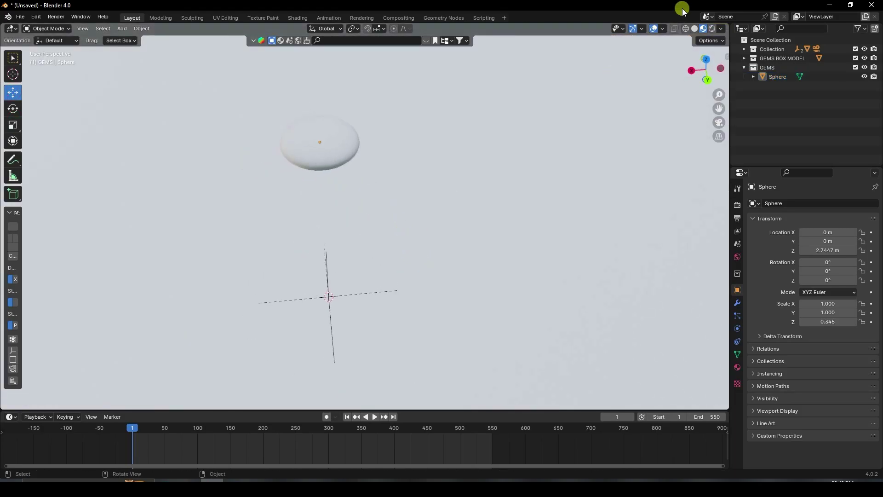
{"action": "left_click", "coordinate": [662, 29]}
{"action": "left_click", "coordinate": [606, 194]}
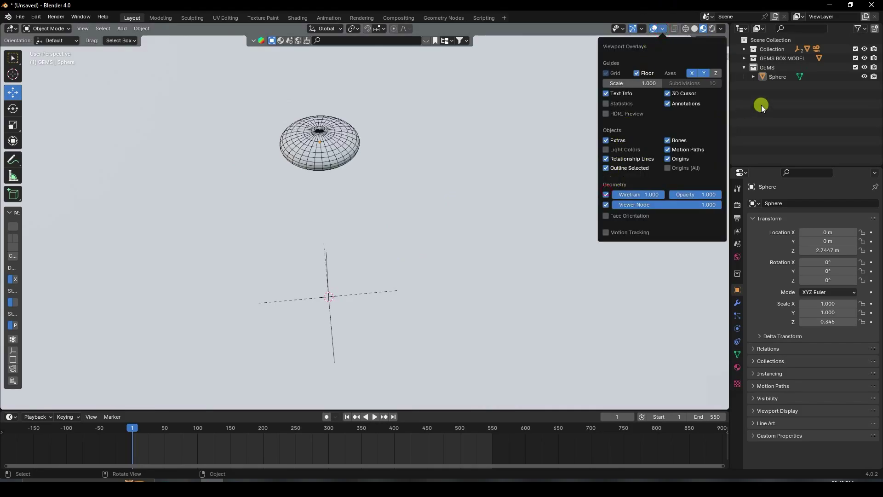
{"action": "scroll", "coordinate": [360, 227], "scroll_direction": "down", "scroll_amount": 3}
{"action": "mouse_move", "coordinate": [361, 226]}
{"action": "middle_mouse_down"}
{"action": "mouse_move", "coordinate": [345, 172]}
{"action": "mouse_move", "coordinate": [342, 194]}
{"action": "mouse_move", "coordinate": [358, 213]}
{"action": "middle_mouse_up"}
Place the sphere at X -21.506 m and 5.8596 m high.
{"action": "left_click", "coordinate": [359, 214]}
{"action": "left_click_drag", "start_coordinate": [324, 214], "coordinate": [663, 215]}
{"action": "middle_click_drag", "start_coordinate": [601, 169], "coordinate": [341, 193]}
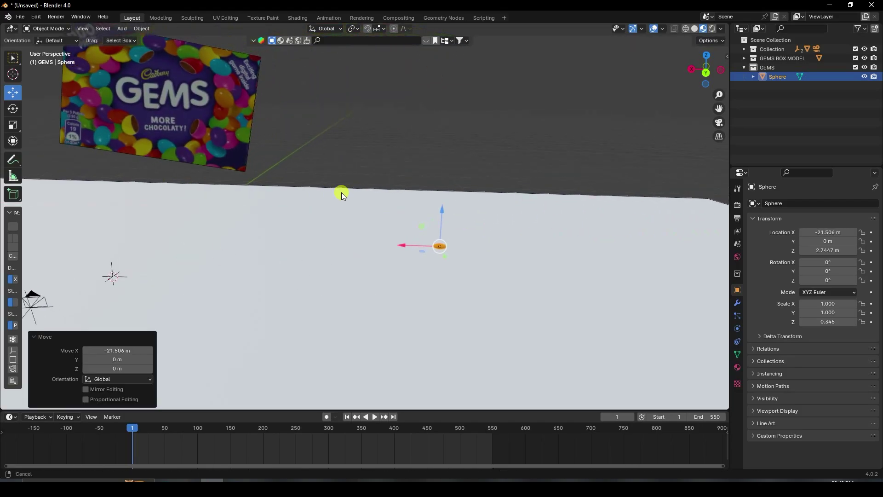
{"action": "left_click_drag", "start_coordinate": [444, 216], "coordinate": [502, 114]}
{"action": "left_click", "coordinate": [503, 113]}
{"action": "middle_click_drag", "start_coordinate": [424, 208], "coordinate": [556, 172]}
Add Rigid Body physics to the sphere with Sphere shape and Surface Response bounciness 0.5.
{"action": "left_click", "coordinate": [444, 200]}
{"action": "left_click", "coordinate": [741, 328]}
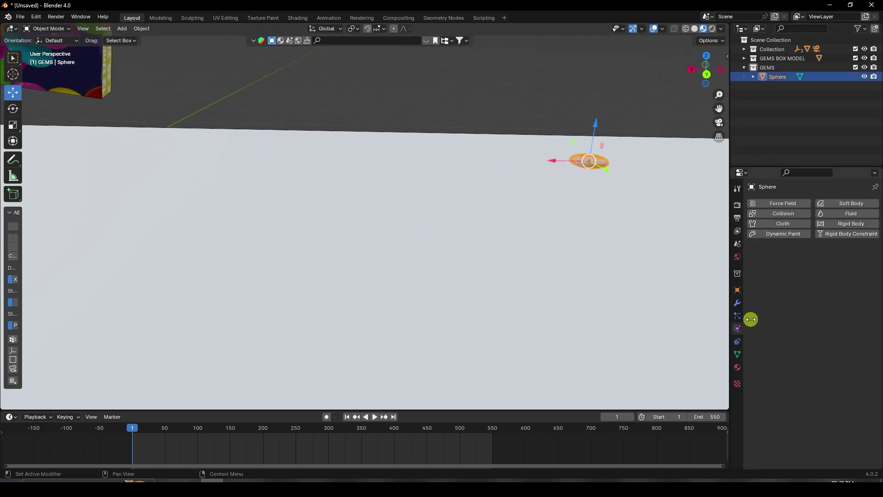
{"action": "left_click", "coordinate": [829, 223]}
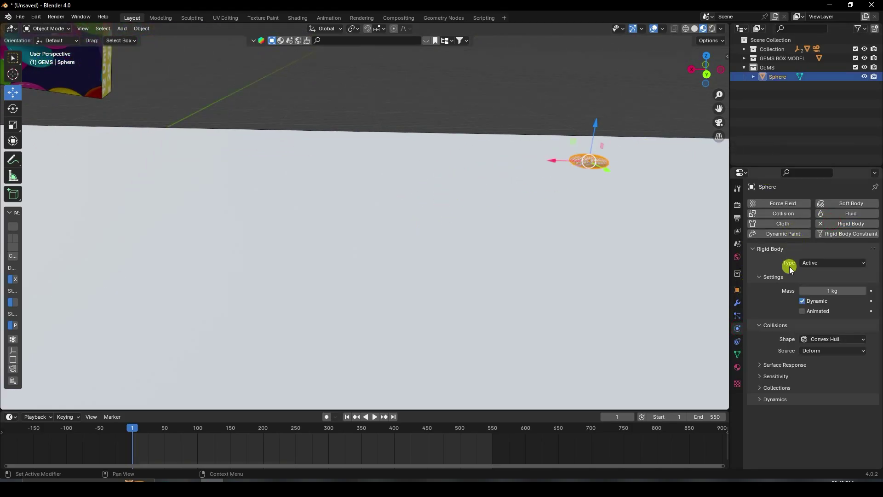
{"action": "left_click", "coordinate": [812, 338]}
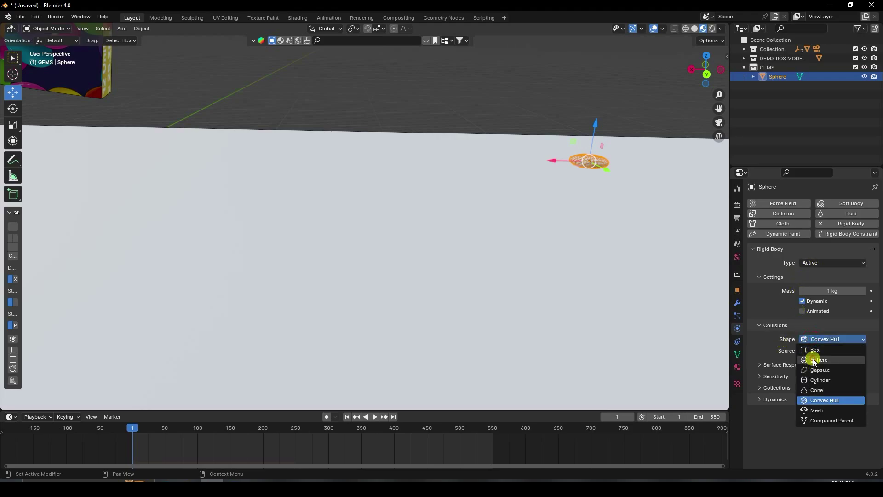
{"action": "left_click", "coordinate": [813, 361]}
{"action": "left_click", "coordinate": [767, 355]}
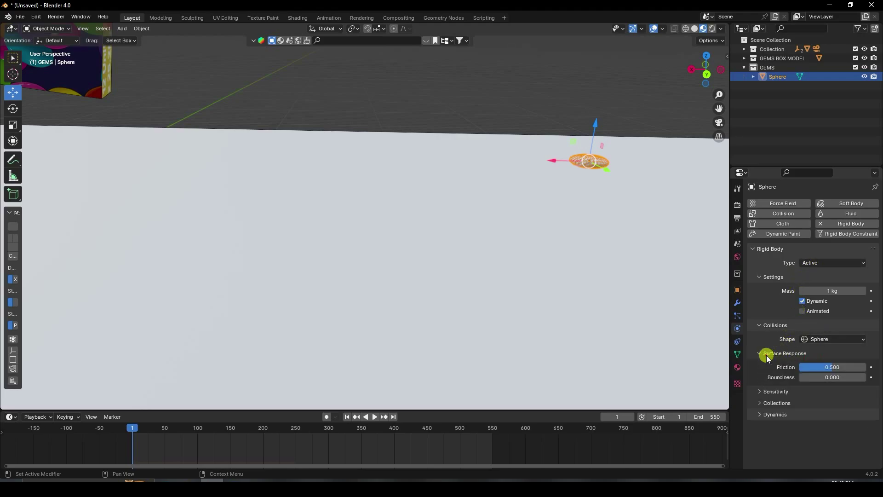
{"action": "left_click", "coordinate": [830, 378]}
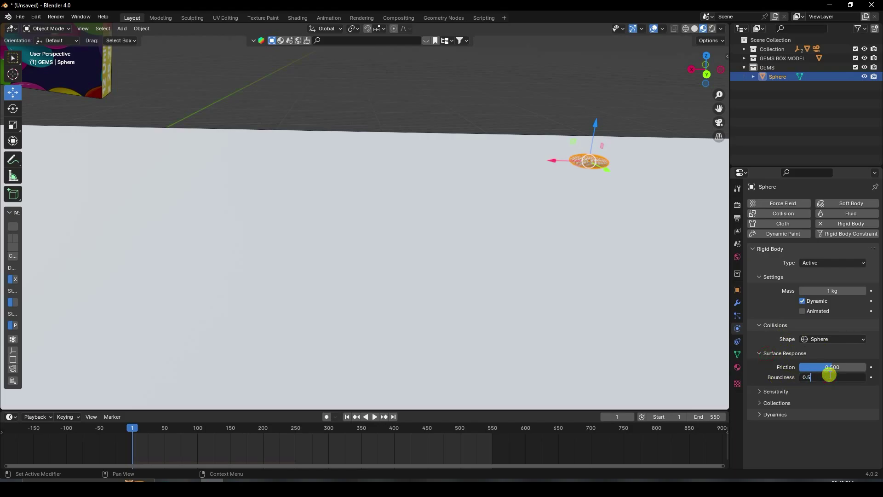
{"action": "type", "text": "0.5"}
{"action": "key", "text": "Return"}
{"action": "left_click", "coordinate": [779, 124]}
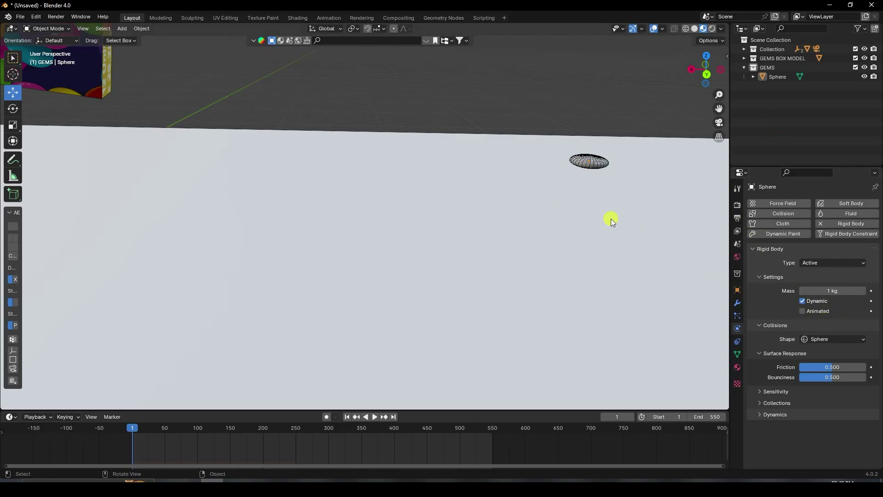
{"action": "left_click", "coordinate": [593, 163]}
{"action": "left_click", "coordinate": [598, 216]}
Make the floor Plane a passive rigid body with a Mesh collision shape.
{"action": "left_click", "coordinate": [840, 224]}
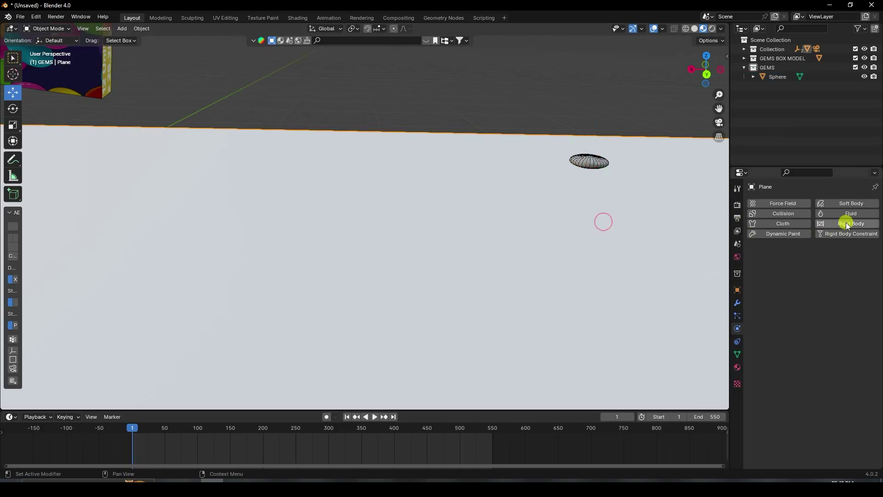
{"action": "left_click", "coordinate": [814, 263]}
{"action": "left_click", "coordinate": [809, 279]}
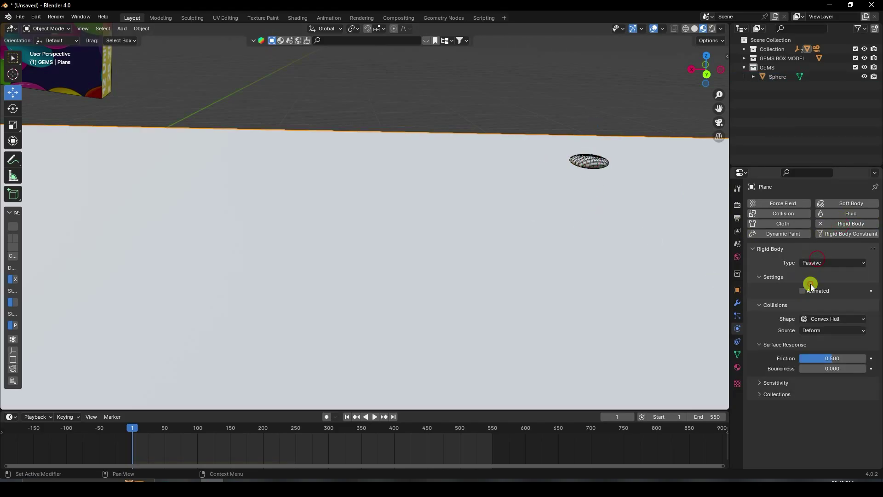
{"action": "left_click", "coordinate": [823, 320]}
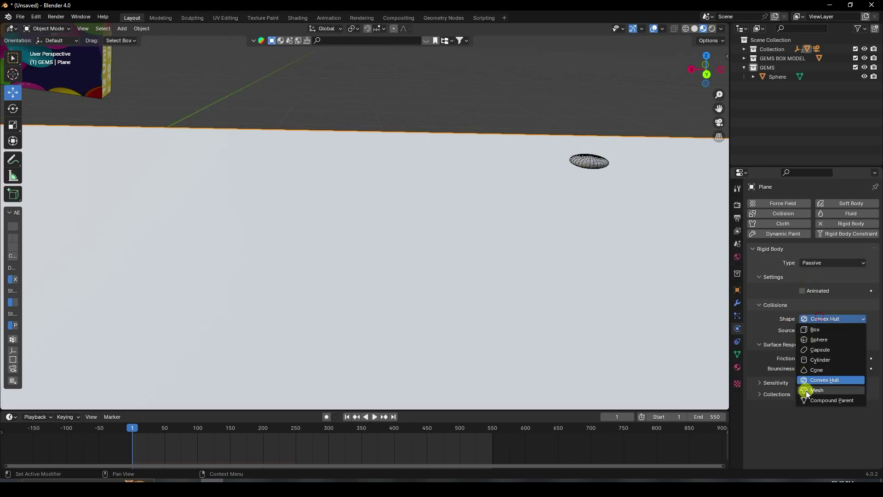
{"action": "left_click", "coordinate": [819, 390]}
Make the GEMS BOX a passive, animated rigid body with a Box collision shape.
{"action": "middle_click_drag", "start_coordinate": [718, 304], "coordinate": [199, 129]}
{"action": "left_click", "coordinate": [207, 128]}
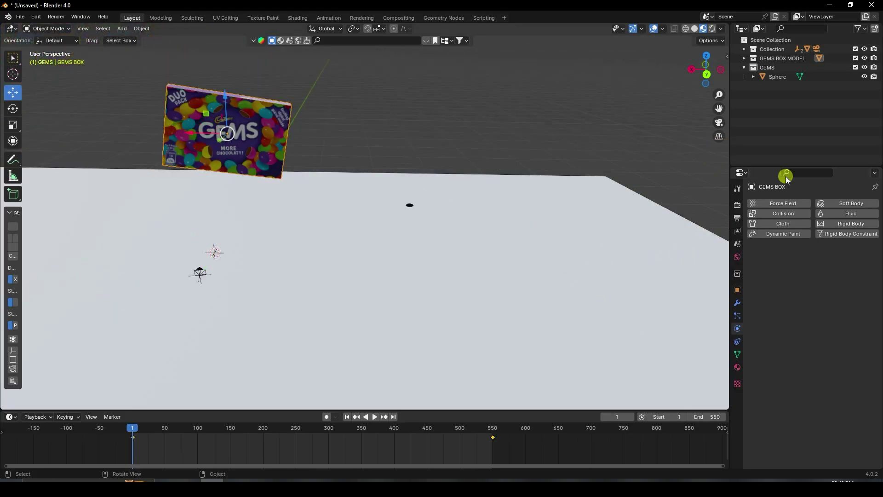
{"action": "left_click", "coordinate": [841, 229]}
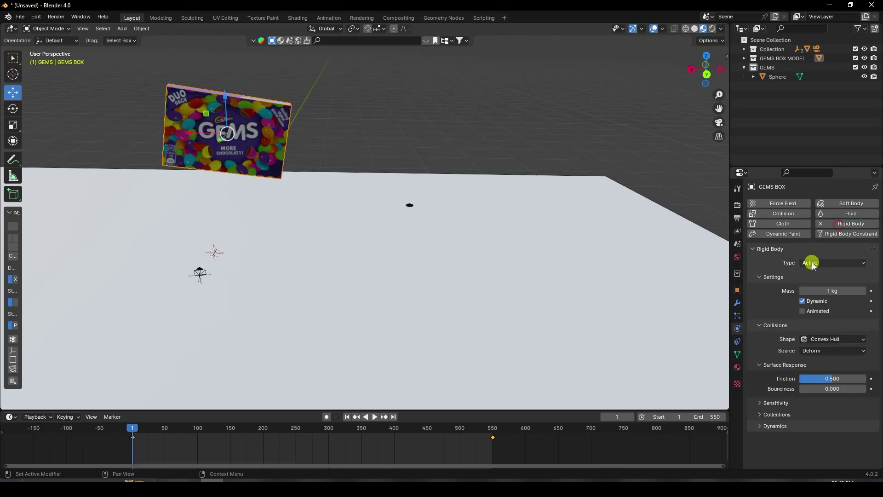
{"action": "left_click", "coordinate": [812, 262]}
{"action": "left_click", "coordinate": [816, 284]}
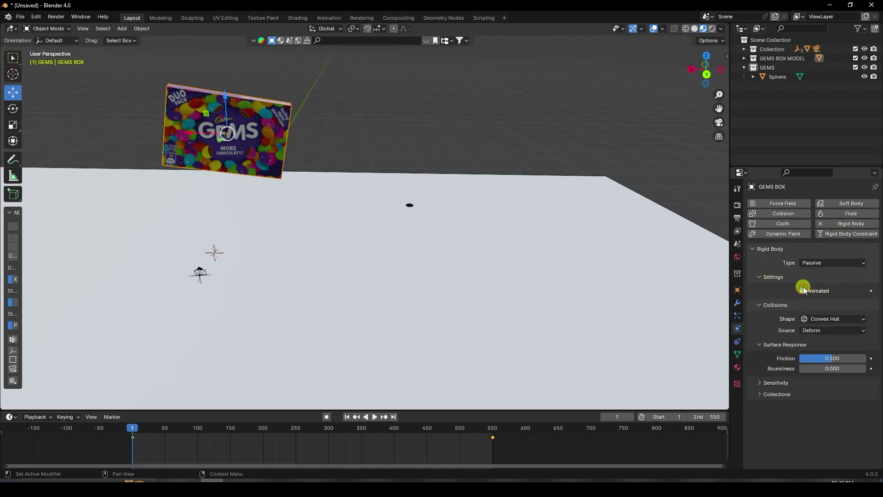
{"action": "left_click", "coordinate": [812, 319]}
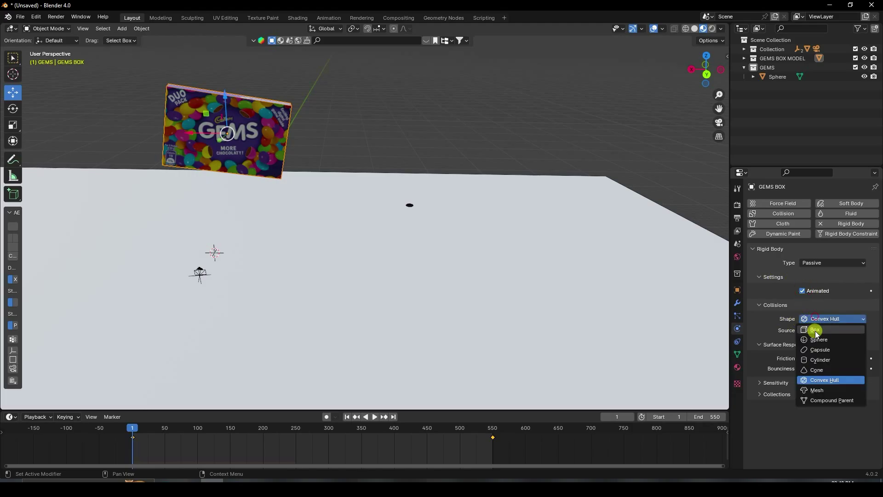
{"action": "left_click", "coordinate": [805, 318]}
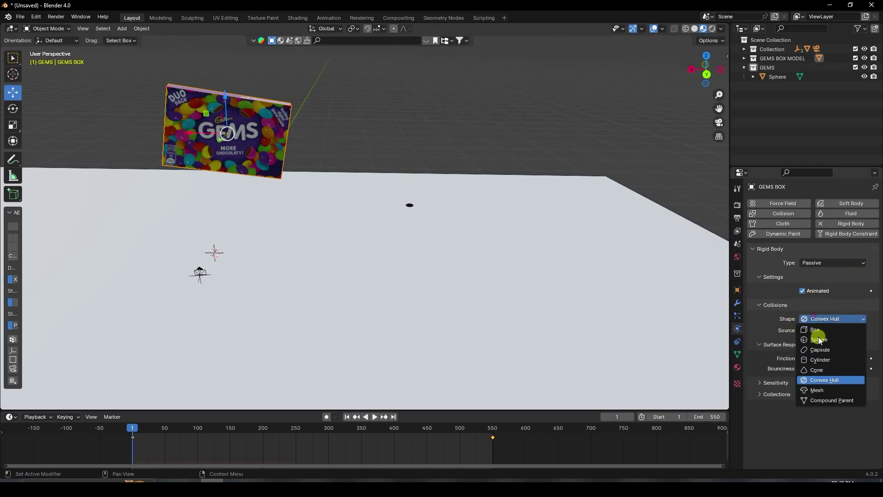
{"action": "left_click", "coordinate": [811, 332]}
Play the simulation to preview it, then stop and rewind to frame 1.
{"action": "middle_click_drag", "start_coordinate": [293, 225], "coordinate": [274, 213]}
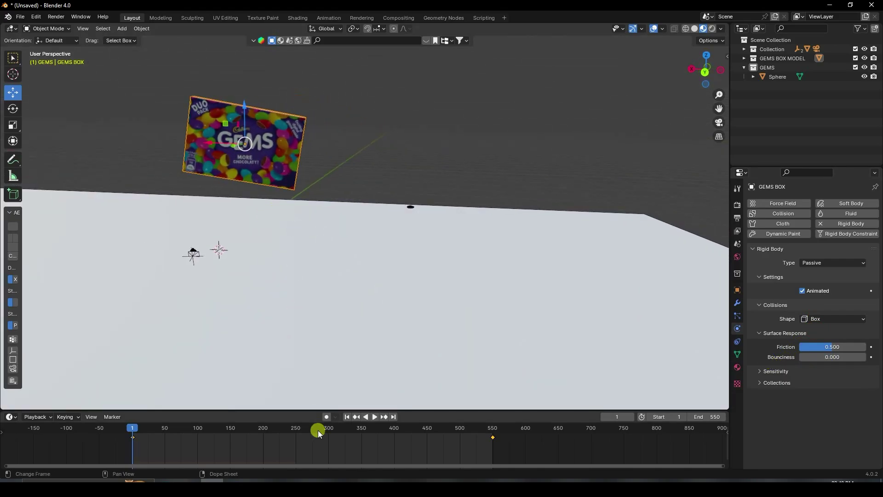
{"action": "left_click", "coordinate": [376, 417]}
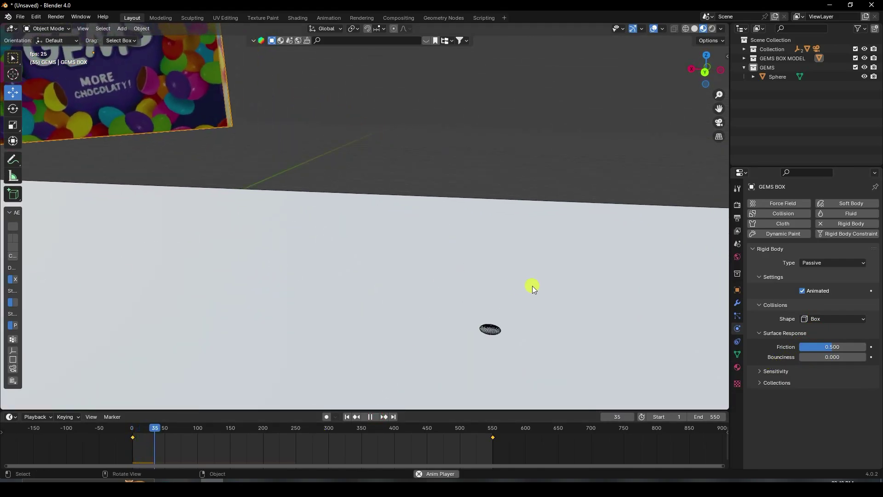
{"action": "left_click", "coordinate": [357, 417]}
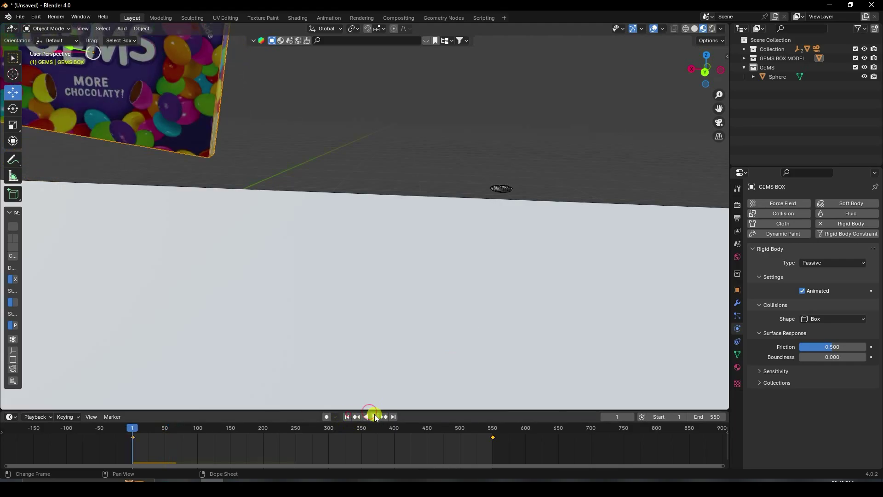
{"action": "left_click", "coordinate": [375, 416]}
{"action": "left_click", "coordinate": [377, 417]}
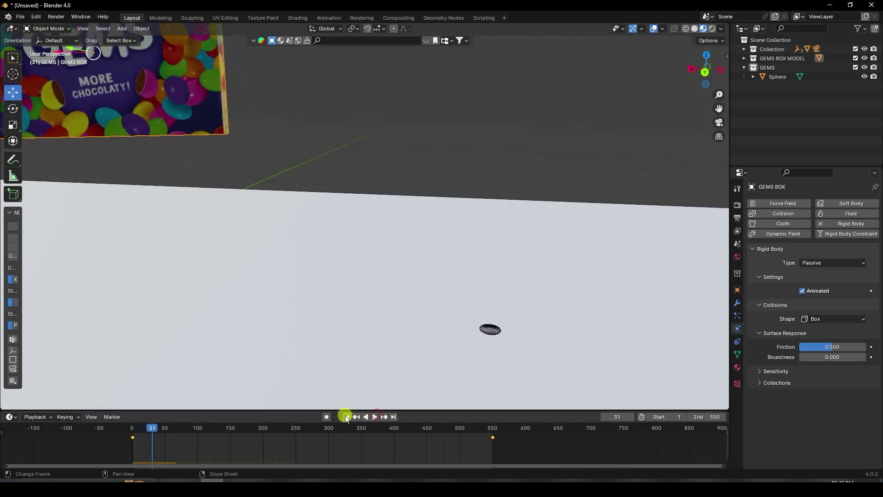
{"action": "left_click", "coordinate": [347, 417]}
Add an Array modifier to the Sphere with 10 copies spaced at a 1.3 X factor.
{"action": "left_click", "coordinate": [777, 77]}
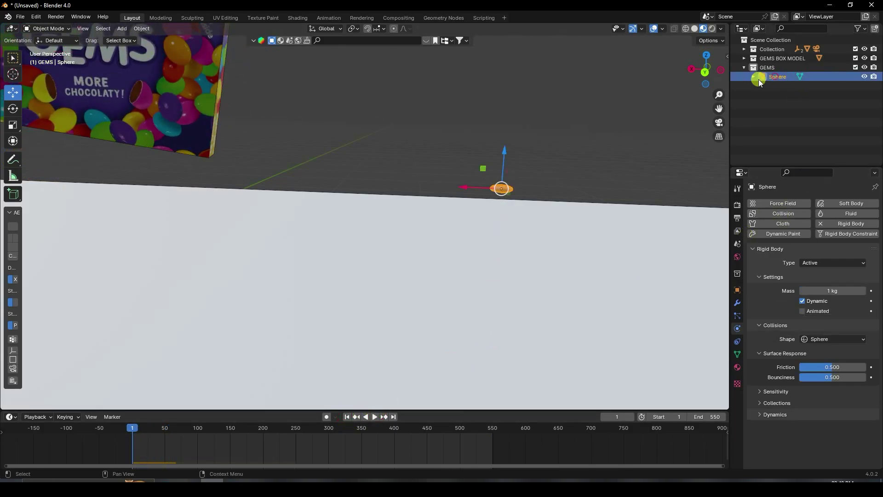
{"action": "left_click", "coordinate": [737, 303]}
{"action": "left_click", "coordinate": [771, 204]}
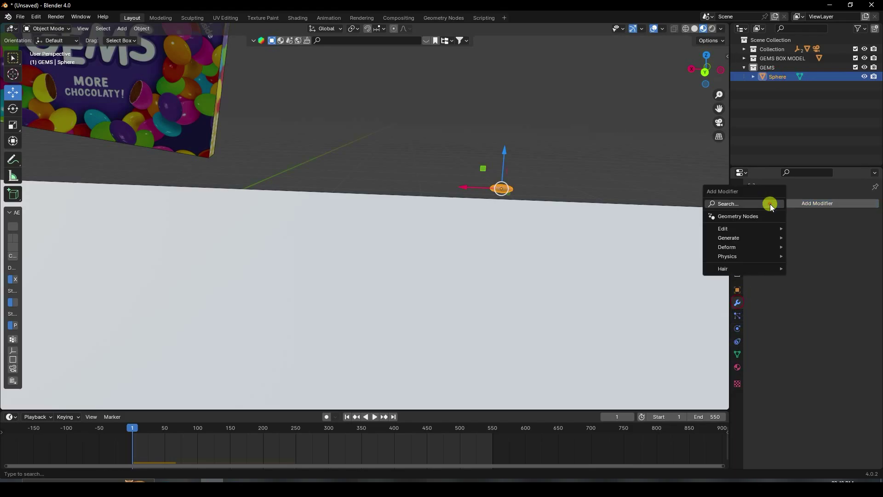
{"action": "mouse_move", "coordinate": [735, 238]}
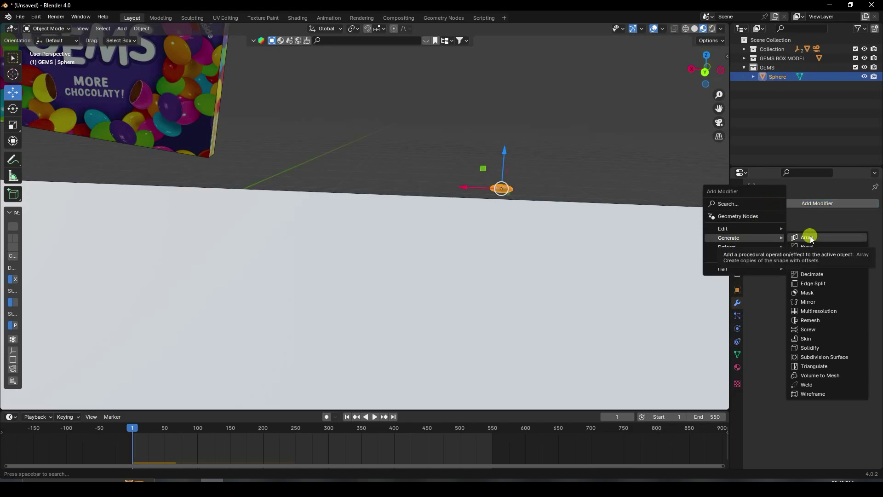
{"action": "left_click", "coordinate": [811, 239]}
{"action": "middle_click_drag", "start_coordinate": [519, 249], "coordinate": [504, 274]}
{"action": "left_click", "coordinate": [694, 28]}
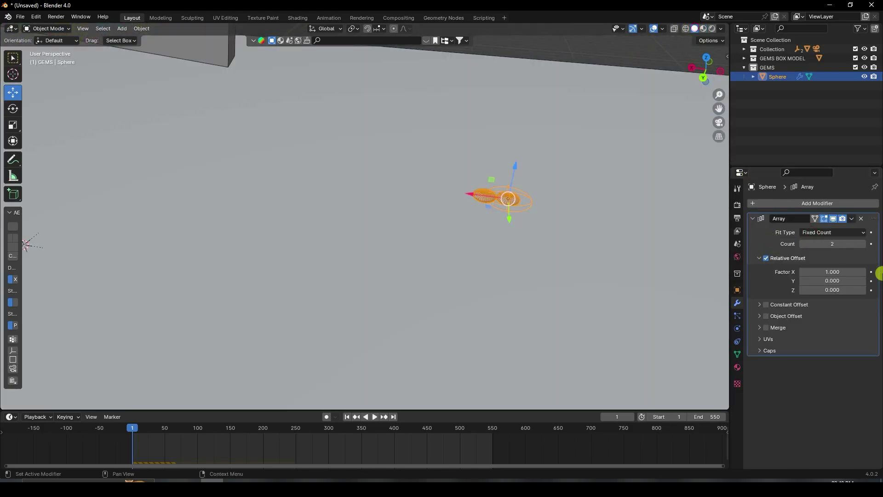
{"action": "left_click", "coordinate": [831, 243]}
{"action": "type", "text": "10"}
{"action": "key", "text": "Return"}
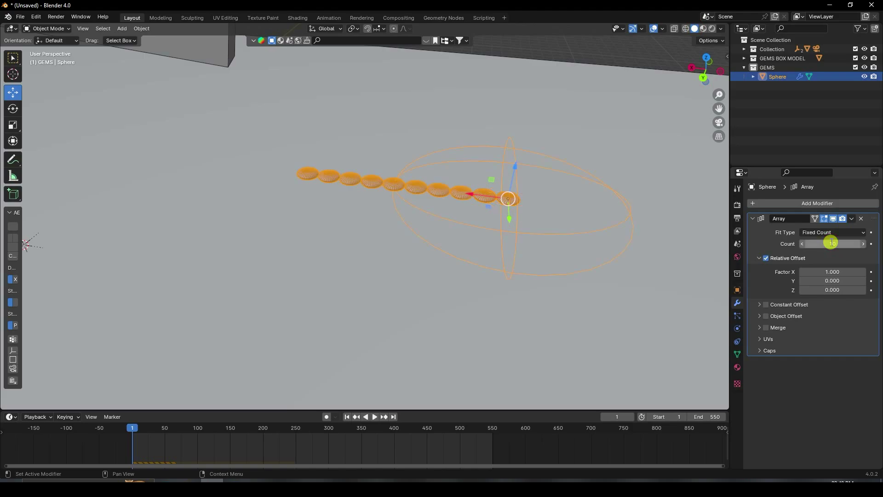
{"action": "left_click", "coordinate": [863, 273]}
{"action": "left_click", "coordinate": [863, 272]}
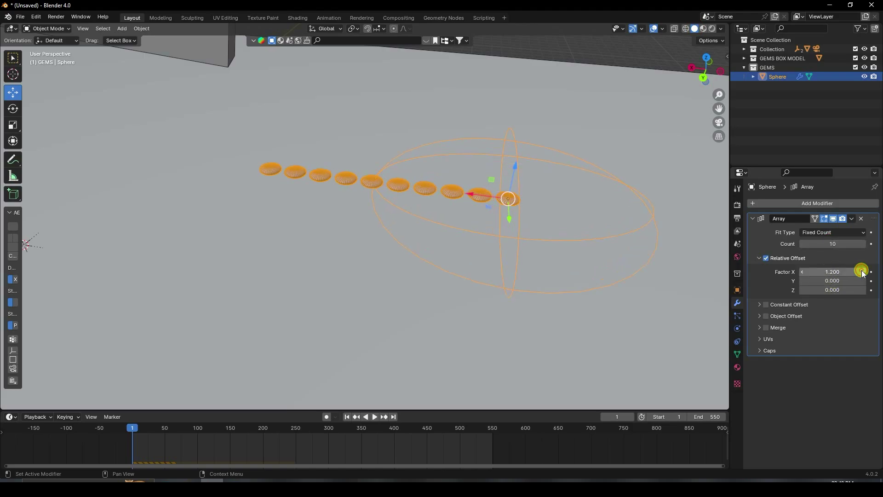
{"action": "left_click", "coordinate": [863, 272]}
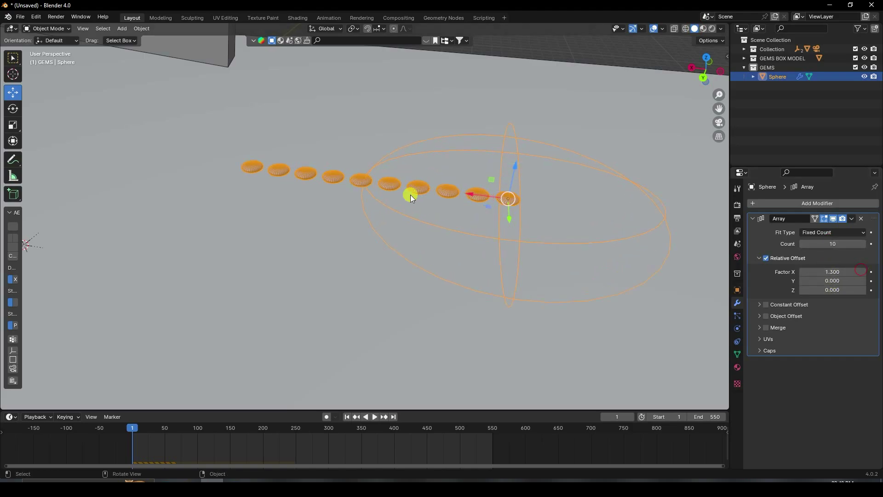
{"action": "middle_click_drag", "start_coordinate": [411, 194], "coordinate": [423, 216]}
Add a second Array modifier with 10 copies, X offset 0 and Y offset 1.3.
{"action": "left_click", "coordinate": [762, 202]}
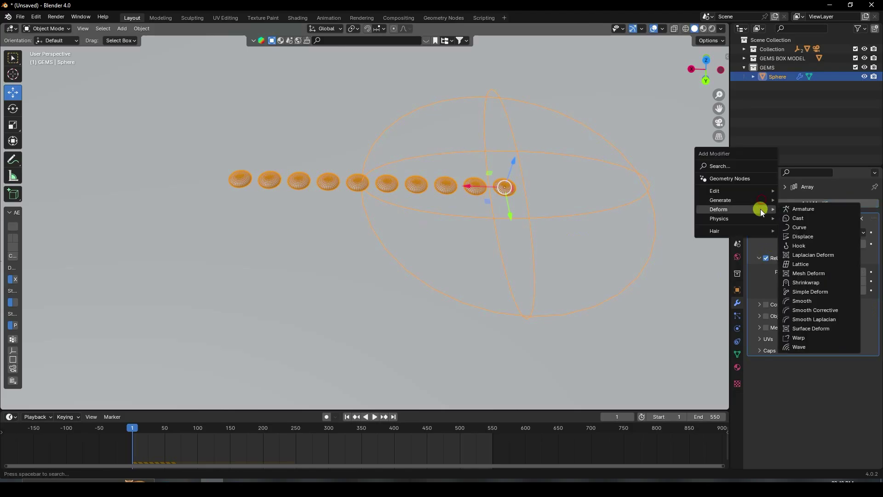
{"action": "mouse_move", "coordinate": [759, 198]}
{"action": "left_click", "coordinate": [790, 200]}
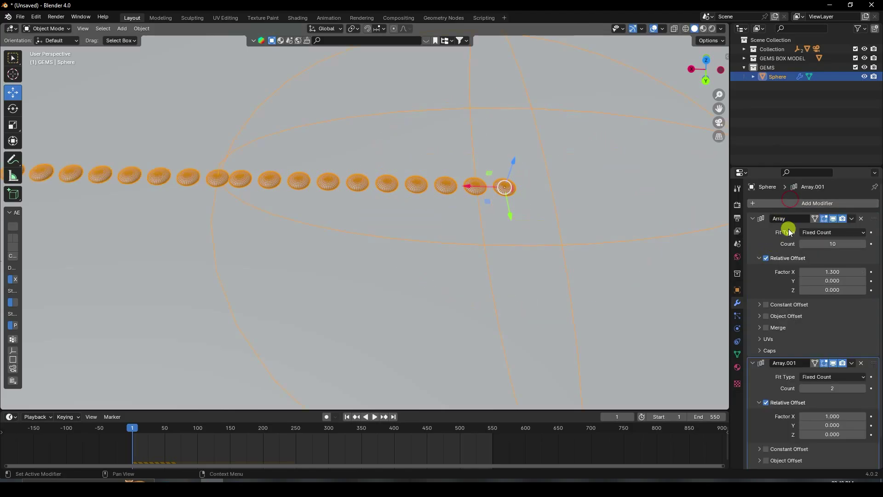
{"action": "left_click", "coordinate": [758, 222]}
{"action": "left_click", "coordinate": [835, 256]}
{"action": "type", "text": "10"}
{"action": "key", "text": "Return"}
{"action": "double_click", "coordinate": [832, 285]}
{"action": "type", "text": "0"}
{"action": "key", "text": "Return"}
{"action": "double_click", "coordinate": [833, 293]}
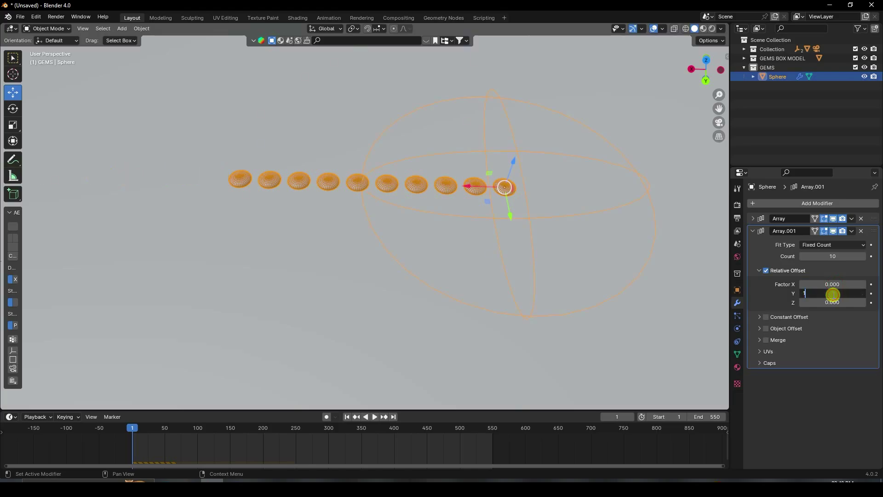
{"action": "type", "text": "1.3"}
{"action": "key", "text": "Return"}
Save the file as S.blend.
{"action": "key", "text": "ctrl+s"}
{"action": "mouse_move", "coordinate": [671, 331]}
{"action": "middle_mouse_down"}
{"action": "mouse_move", "coordinate": [689, 349]}
{"action": "mouse_move", "coordinate": [681, 336]}
{"action": "middle_mouse_up"}
{"action": "left_click", "coordinate": [767, 204]}
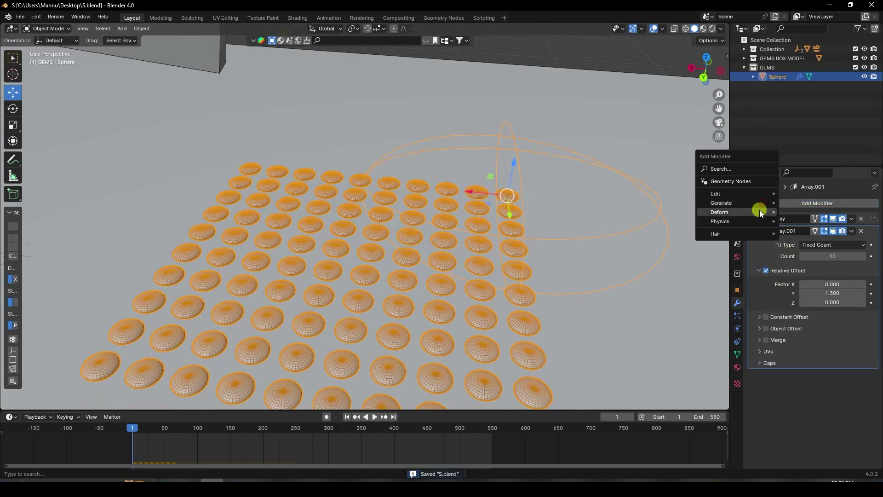
Add a third Array modifier with 10 copies, X offset 0 and Z offset 3.
{"action": "mouse_move", "coordinate": [747, 205]}
{"action": "left_click", "coordinate": [822, 204]}
{"action": "left_click", "coordinate": [753, 231]}
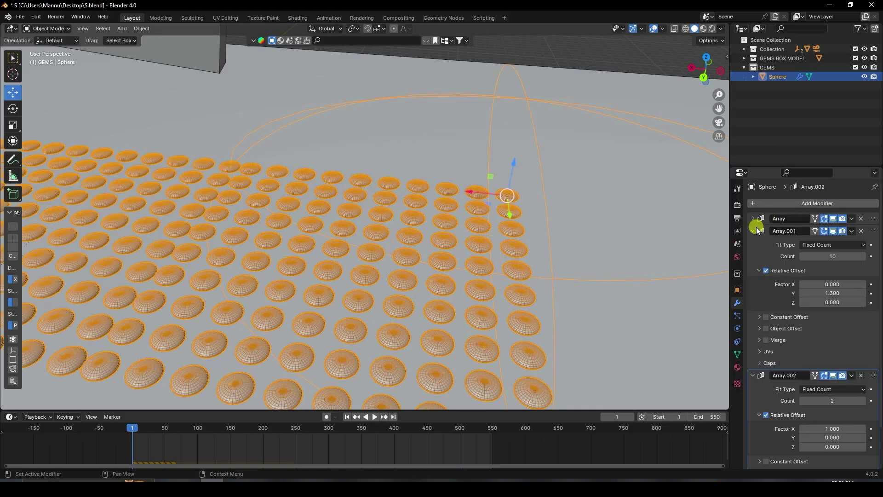
{"action": "left_click", "coordinate": [830, 268]}
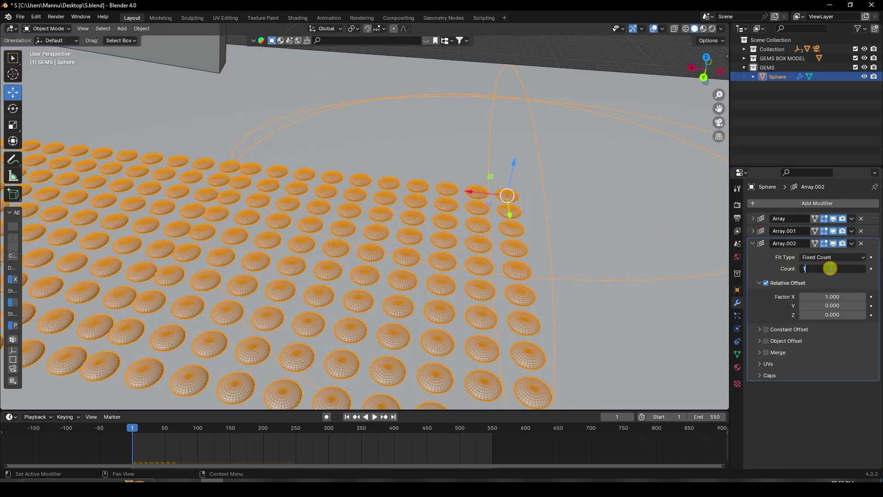
{"action": "key", "text": "Tab"}
{"action": "type", "text": "0"}
{"action": "key", "text": "Tab"}
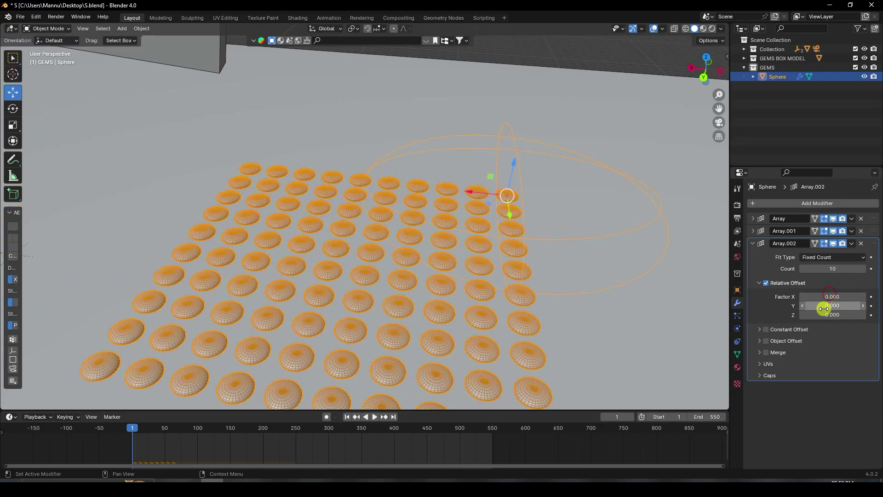
{"action": "key", "text": "Tab"}
{"action": "key", "text": "Return"}
{"action": "middle_click_drag", "start_coordinate": [443, 255], "coordinate": [435, 211]}
{"action": "scroll", "coordinate": [435, 210], "scroll_direction": "up", "scroll_amount": 5}
{"action": "middle_click_drag", "start_coordinate": [397, 138], "coordinate": [400, 219]}
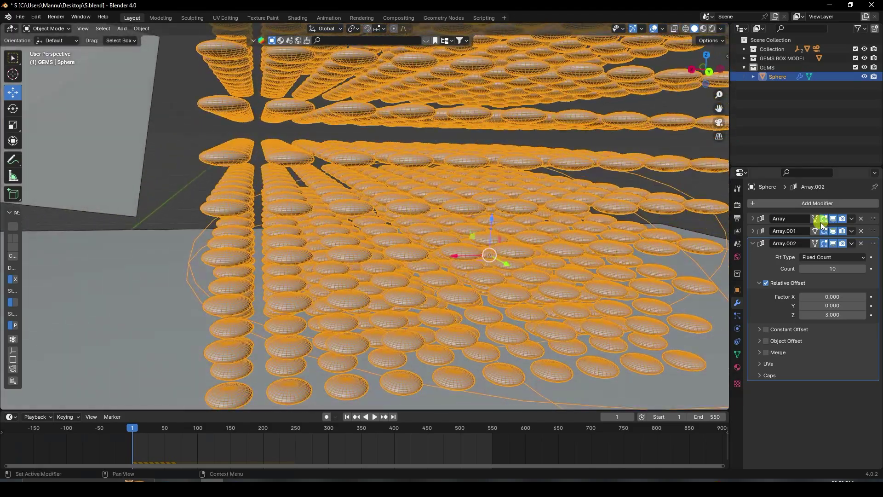
Apply the third and second Array modifiers to the sphere mesh.
{"action": "left_click", "coordinate": [752, 244]}
{"action": "left_click", "coordinate": [853, 241]}
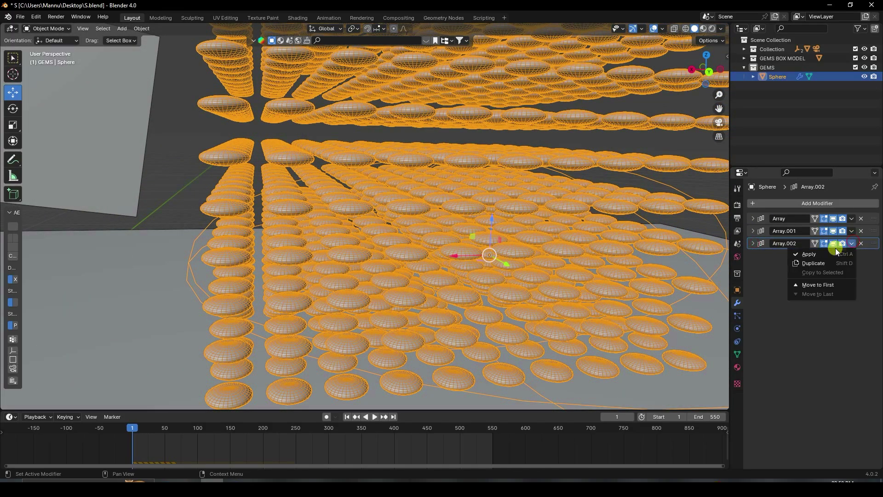
{"action": "left_click", "coordinate": [829, 251]}
{"action": "left_click", "coordinate": [852, 230]}
{"action": "left_click", "coordinate": [800, 236]}
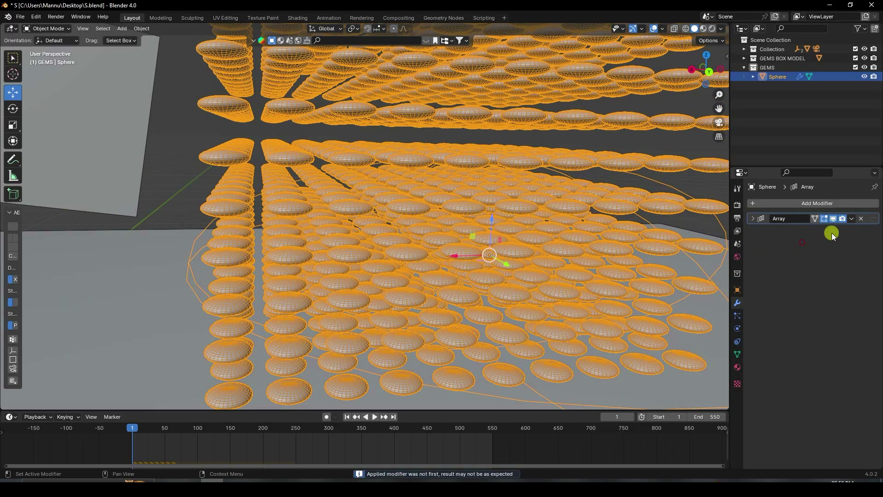
{"action": "left_click", "coordinate": [851, 218]}
Apply the first Array modifier and separate the mesh into objects by loose parts.
{"action": "left_click", "coordinate": [800, 230]}
{"action": "middle_click_drag", "start_coordinate": [546, 226], "coordinate": [487, 203]}
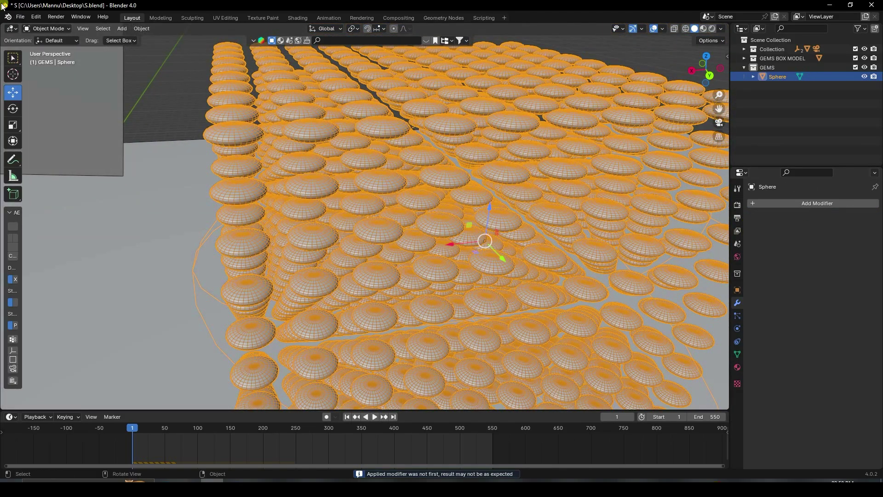
{"action": "left_click", "coordinate": [53, 28]}
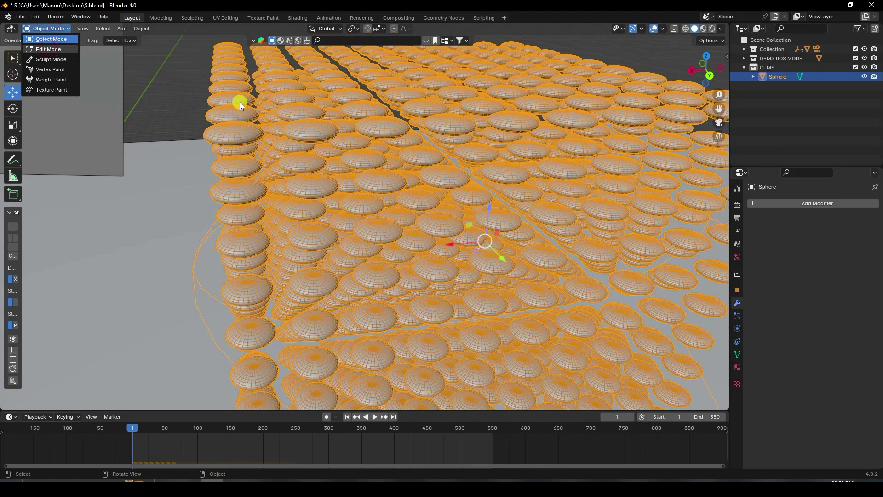
{"action": "key", "text": "Tab"}
{"action": "key", "text": "p"}
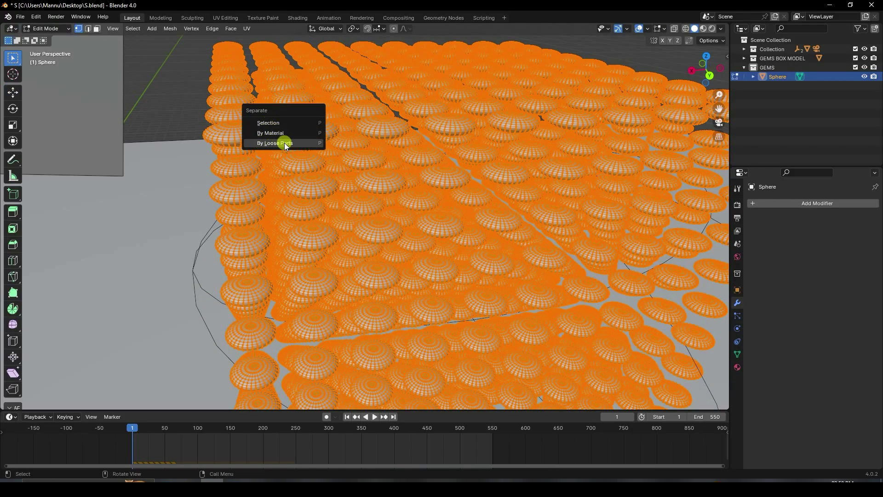
{"action": "left_click", "coordinate": [308, 145]}
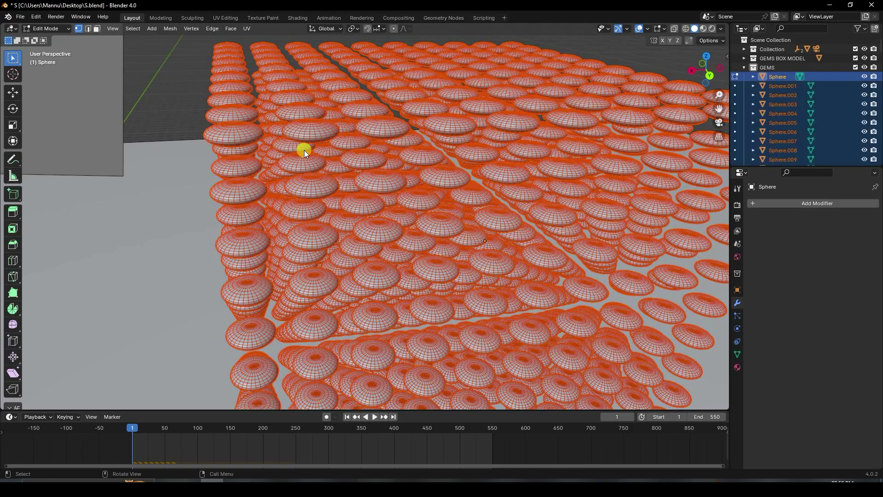
{"action": "scroll", "coordinate": [323, 149], "scroll_direction": "down", "scroll_amount": 2}
{"action": "scroll", "coordinate": [324, 149], "scroll_direction": "down", "scroll_amount": 2}
Return to Object Mode and set each gem's origin to its geometry.
{"action": "left_click", "coordinate": [52, 28]}
{"action": "left_click", "coordinate": [57, 36]}
{"action": "middle_click_drag", "start_coordinate": [399, 234], "coordinate": [311, 225]}
{"action": "scroll", "coordinate": [392, 264], "scroll_direction": "up", "scroll_amount": 2}
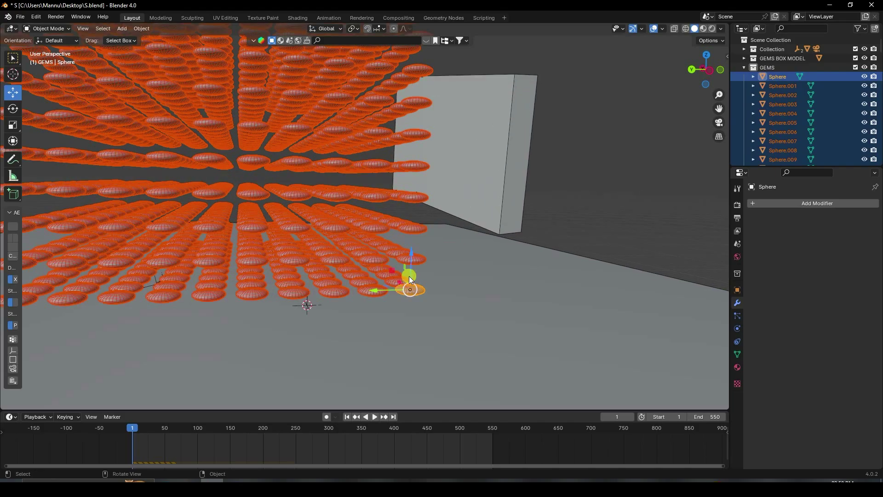
{"action": "left_click", "coordinate": [139, 29]}
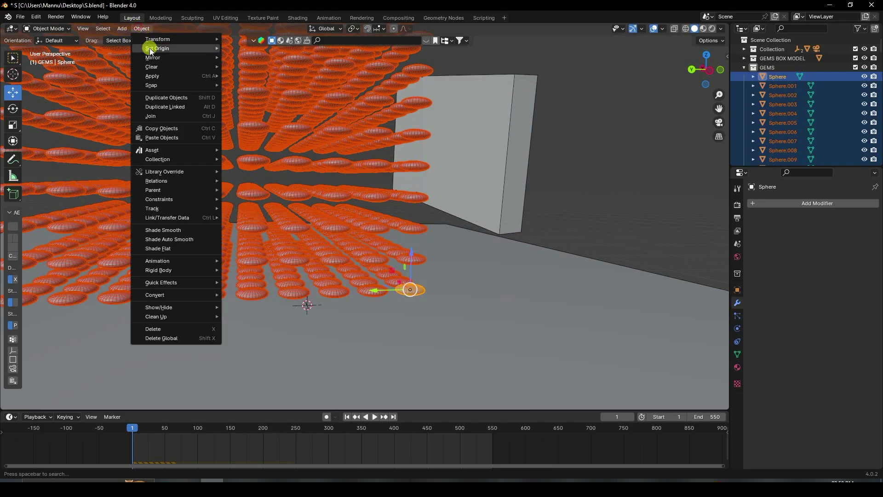
{"action": "mouse_move", "coordinate": [156, 49]}
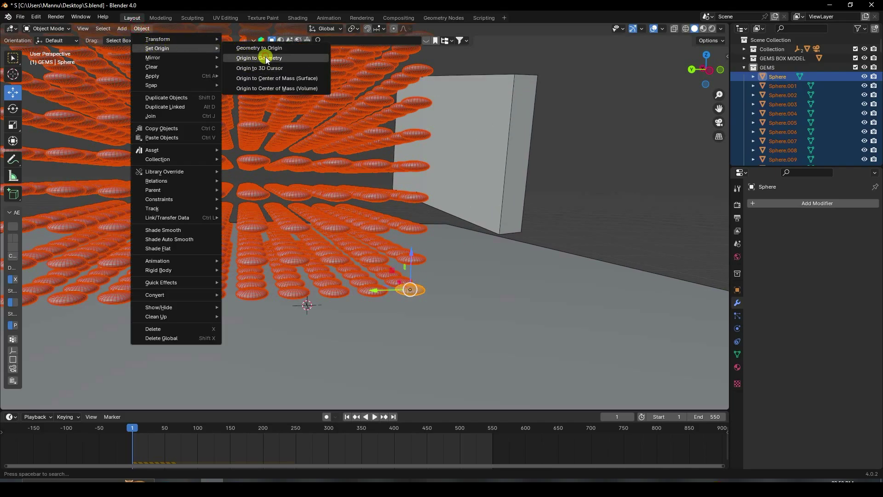
{"action": "left_click", "coordinate": [265, 57]}
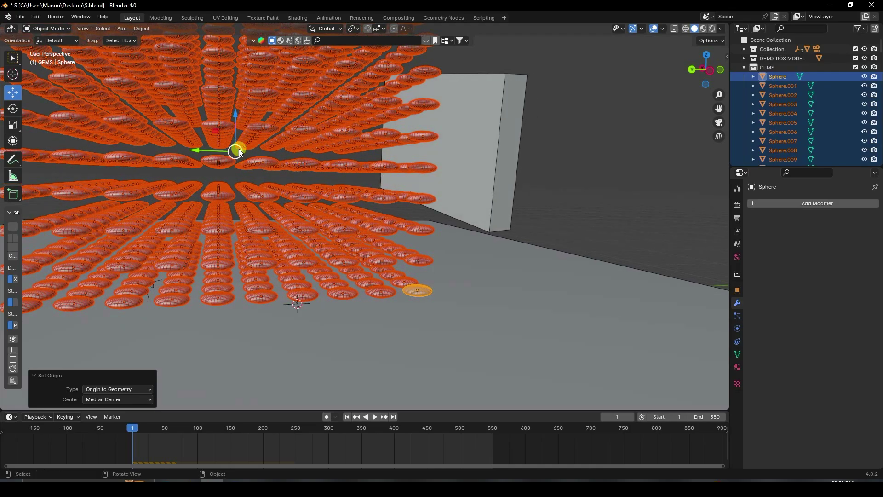
Select every object in the GEMS collection.
{"action": "scroll", "coordinate": [249, 157], "scroll_direction": "down", "scroll_amount": 8}
{"action": "middle_click_drag", "start_coordinate": [271, 167], "coordinate": [474, 248]}
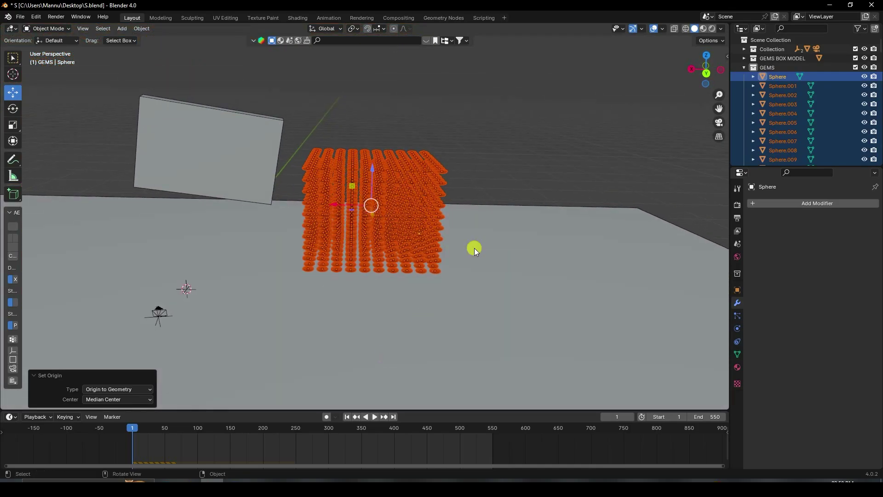
{"action": "left_click", "coordinate": [503, 145]}
{"action": "scroll", "coordinate": [425, 194], "scroll_direction": "up", "scroll_amount": 4}
{"action": "mouse_move", "coordinate": [425, 193]}
{"action": "middle_mouse_down"}
{"action": "mouse_move", "coordinate": [401, 189]}
{"action": "mouse_move", "coordinate": [418, 199]}
{"action": "mouse_move", "coordinate": [421, 190]}
{"action": "mouse_move", "coordinate": [438, 189]}
{"action": "mouse_move", "coordinate": [426, 199]}
{"action": "mouse_move", "coordinate": [437, 180]}
{"action": "mouse_move", "coordinate": [424, 214]}
{"action": "mouse_move", "coordinate": [427, 180]}
{"action": "middle_mouse_up"}
{"action": "left_click", "coordinate": [767, 68]}
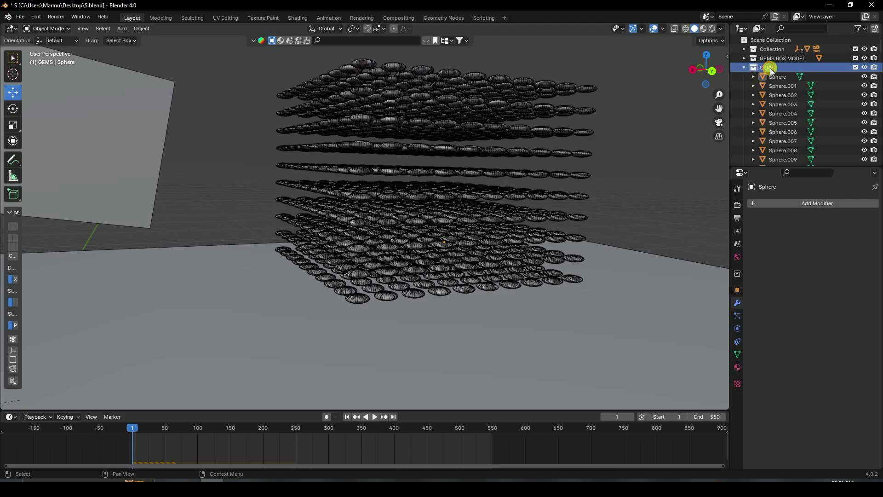
{"action": "right_click", "coordinate": [772, 71]}
{"action": "left_click", "coordinate": [666, 138]}
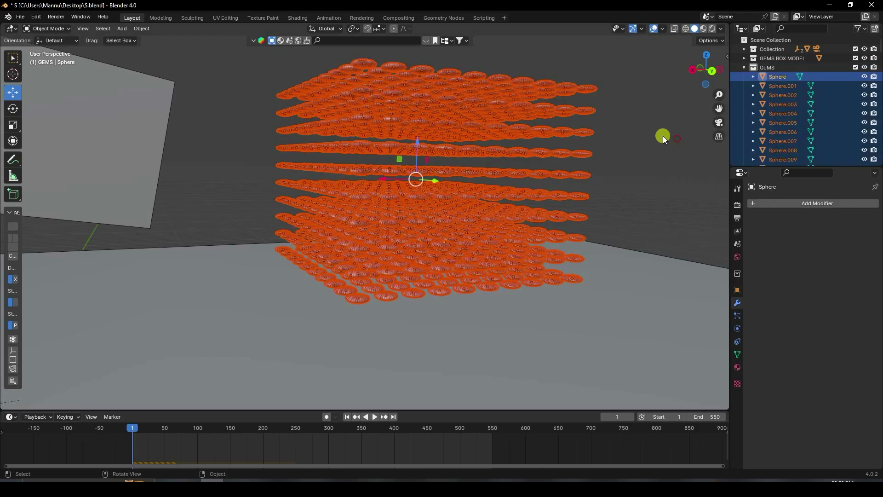
{"action": "left_click", "coordinate": [142, 29]}
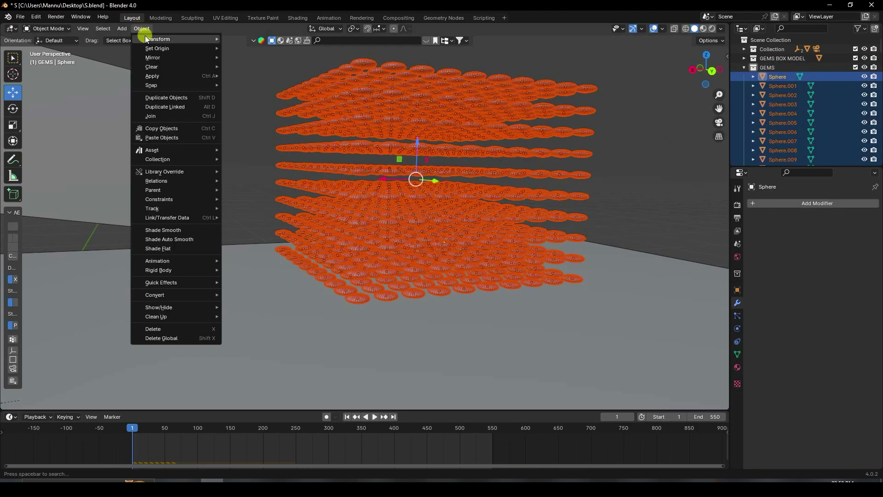
Randomize the gems' transform with 45° rotation on X and -50° on Y.
{"action": "mouse_move", "coordinate": [148, 40]}
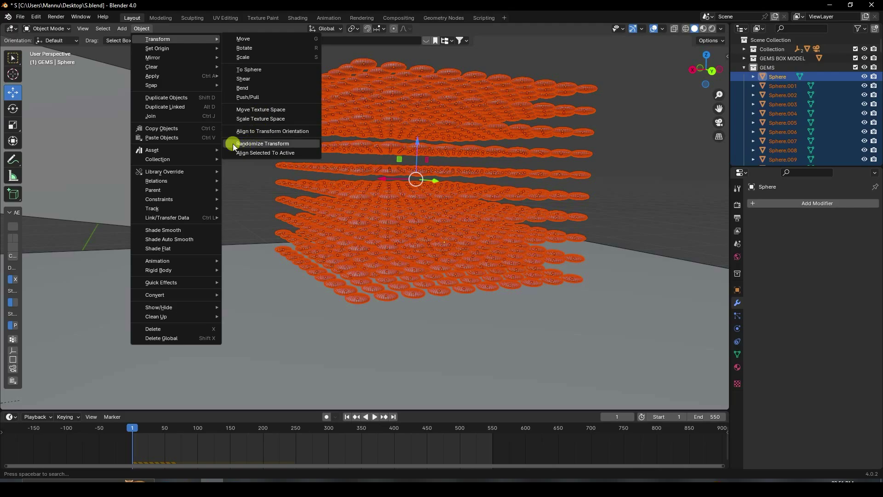
{"action": "left_click", "coordinate": [275, 145]}
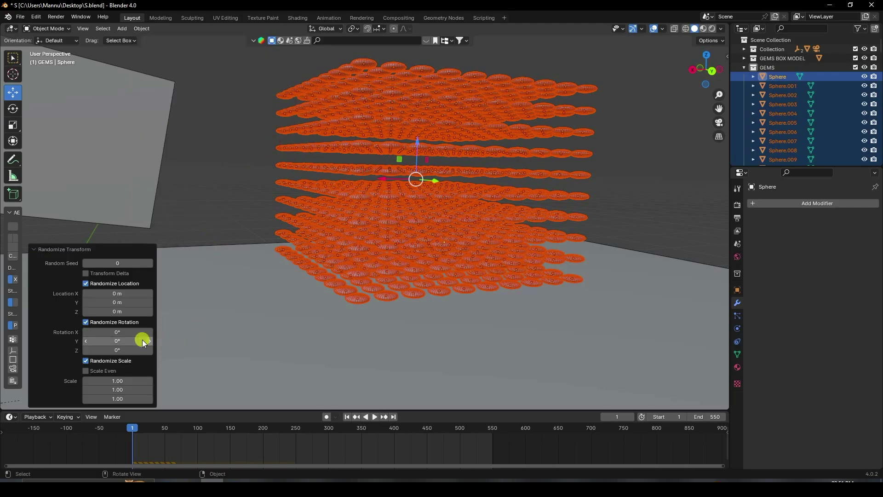
{"action": "key", "text": "Return"}
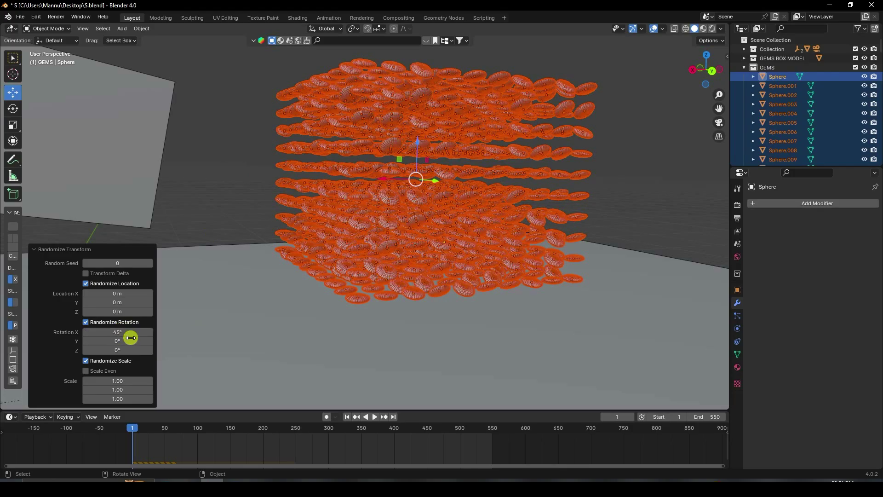
{"action": "left_click", "coordinate": [126, 341]}
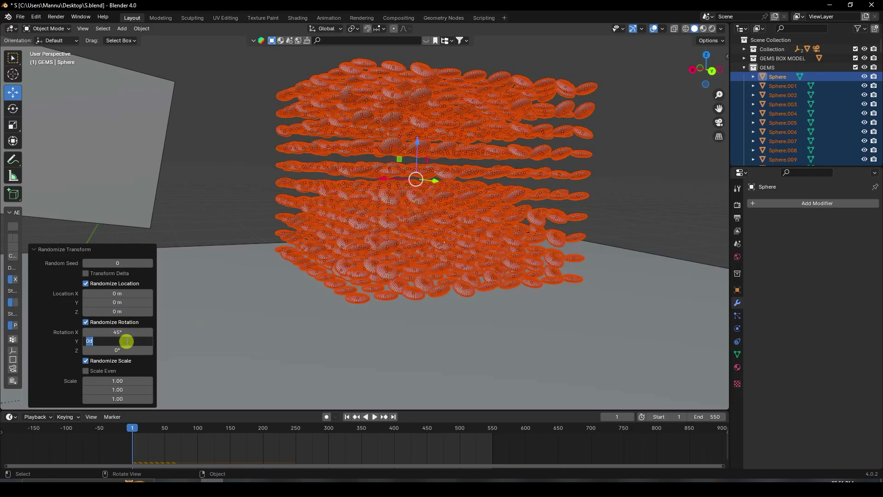
{"action": "key", "text": "Return"}
Deselect the gems and orbit and zoom around the randomly rotated gem cube.
{"action": "middle_click_drag", "start_coordinate": [516, 191], "coordinate": [511, 116]}
{"action": "left_click", "coordinate": [557, 85]}
{"action": "scroll", "coordinate": [420, 197], "scroll_direction": "up", "scroll_amount": 3}
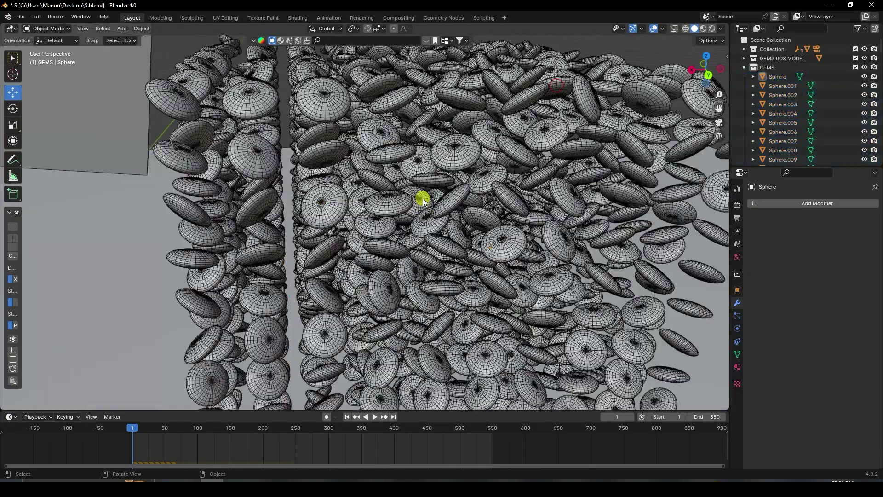
{"action": "middle_click_drag", "start_coordinate": [402, 152], "coordinate": [644, 106]}
{"action": "scroll", "coordinate": [415, 198], "scroll_direction": "up", "scroll_amount": 6}
{"action": "scroll", "coordinate": [416, 174], "scroll_direction": "down", "scroll_amount": 8}
{"action": "left_click", "coordinate": [775, 65]}
Select all GEMS spheres and move the gem cube beside the box, −2.8697 m along X.
{"action": "right_click", "coordinate": [771, 66]}
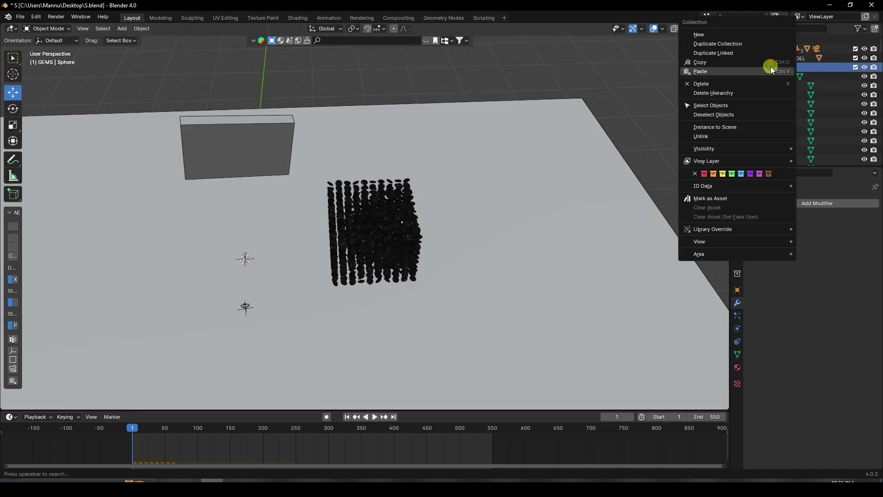
{"action": "left_click", "coordinate": [756, 104]}
{"action": "middle_click_drag", "start_coordinate": [395, 210], "coordinate": [360, 195]}
{"action": "left_click_drag", "start_coordinate": [307, 218], "coordinate": [369, 218]}
{"action": "middle_click_drag", "start_coordinate": [369, 218], "coordinate": [352, 175]}
{"action": "left_click_drag", "start_coordinate": [352, 176], "coordinate": [407, 198]}
{"action": "middle_click_drag", "start_coordinate": [407, 198], "coordinate": [412, 208]}
{"action": "key", "text": "KP_0"}
{"action": "key", "text": "KP_0"}
{"action": "left_click_drag", "start_coordinate": [410, 203], "coordinate": [409, 199]}
Deselect the gem cube, collapse GEMS and select the GEMS BOX MODEL collection.
{"action": "middle_click_drag", "start_coordinate": [410, 199], "coordinate": [332, 186]}
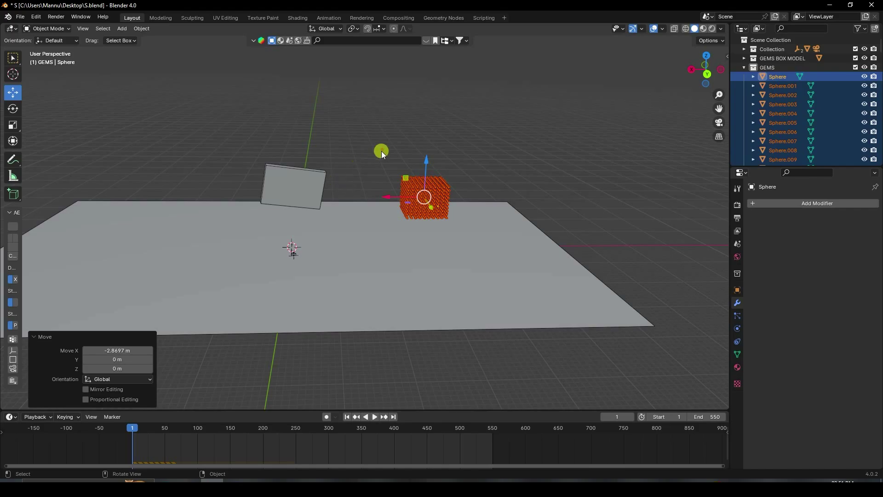
{"action": "left_click", "coordinate": [382, 151]}
{"action": "left_click", "coordinate": [745, 67]}
{"action": "left_click", "coordinate": [752, 59]}
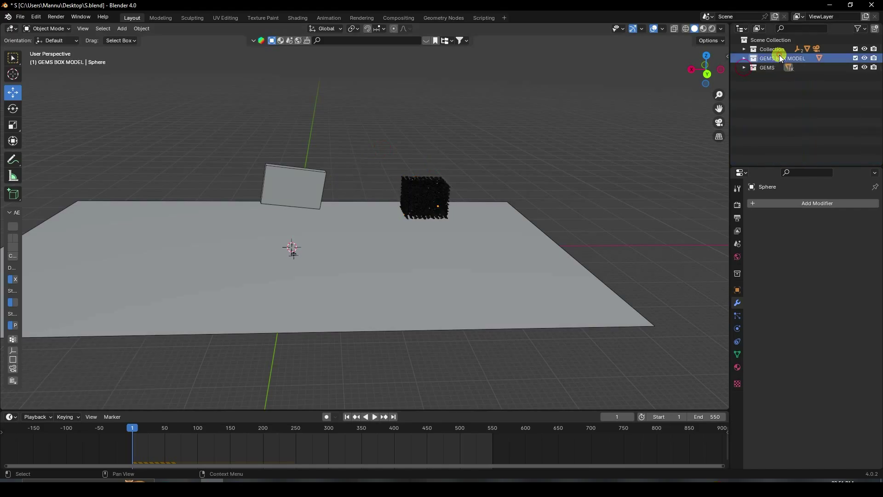
{"action": "left_click", "coordinate": [744, 60]}
Add a Force field to the scene.
{"action": "left_click", "coordinate": [123, 29]}
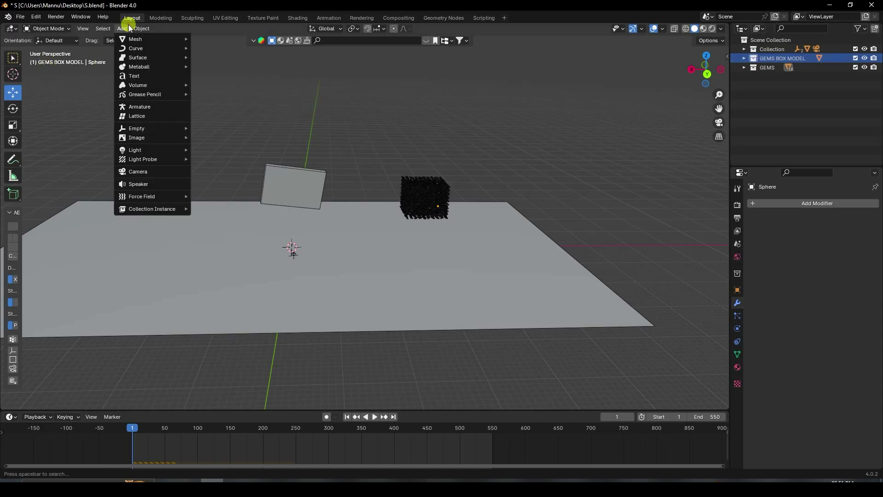
{"action": "mouse_move", "coordinate": [143, 197]}
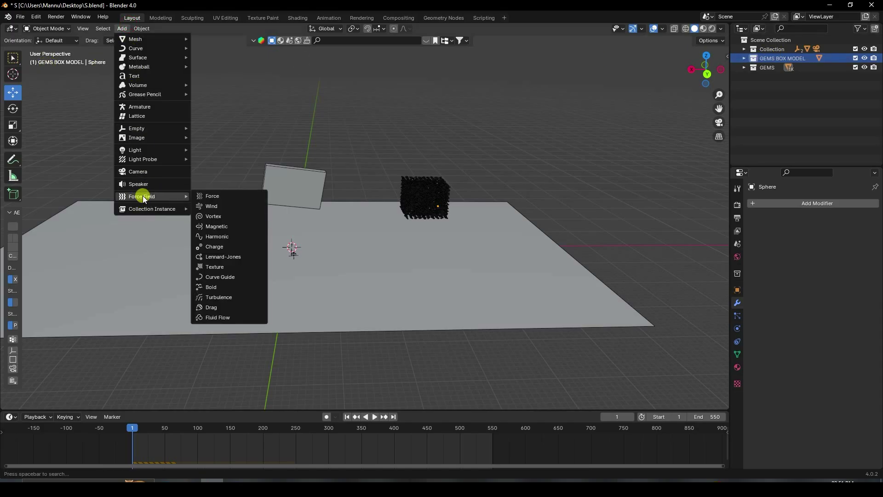
{"action": "left_click", "coordinate": [221, 197]}
{"action": "middle_click_drag", "start_coordinate": [315, 228], "coordinate": [350, 246]}
{"action": "scroll", "coordinate": [390, 267], "scroll_direction": "up", "scroll_amount": 3}
Add a Turbulence field and scale it up to 3.62.
{"action": "left_click", "coordinate": [122, 28]}
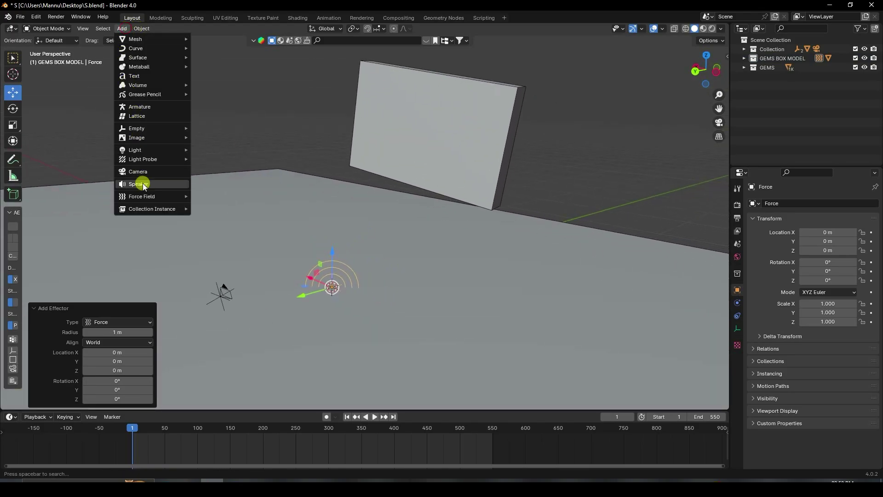
{"action": "mouse_move", "coordinate": [174, 199]}
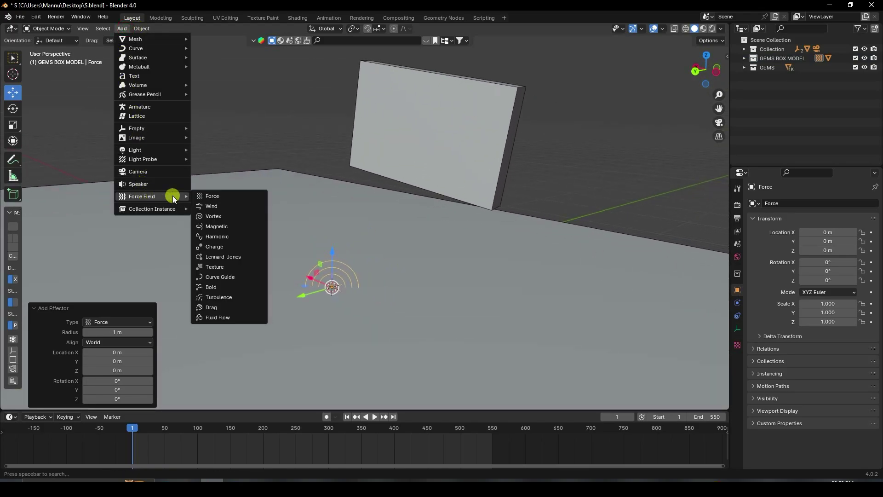
{"action": "left_click", "coordinate": [224, 296]}
{"action": "scroll", "coordinate": [350, 286], "scroll_direction": "up", "scroll_amount": 3}
{"action": "middle_click_drag", "start_coordinate": [352, 288], "coordinate": [389, 215], "text": "shift"}
{"action": "key", "text": "s"}
{"action": "left_click", "coordinate": [427, 259]}
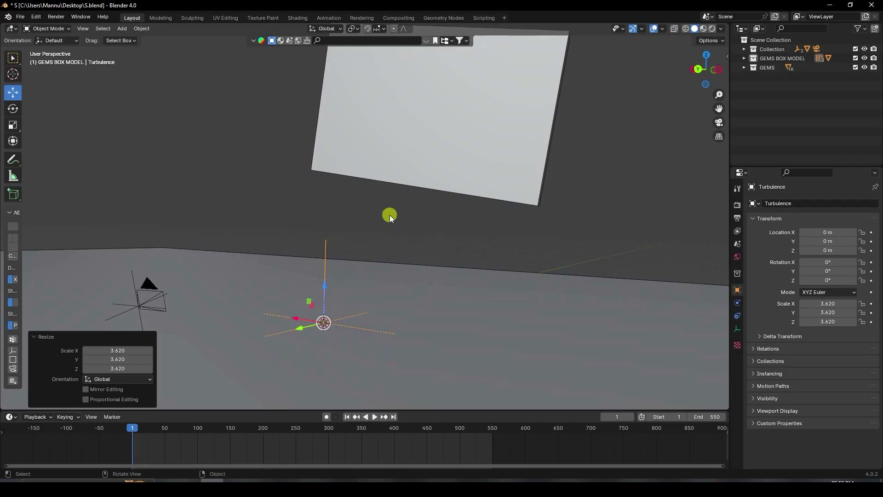
{"action": "left_click", "coordinate": [360, 230]}
{"action": "left_click", "coordinate": [326, 243]}
Set the Turbulence field's Strength to 50 in its physics settings.
{"action": "left_click", "coordinate": [744, 58]}
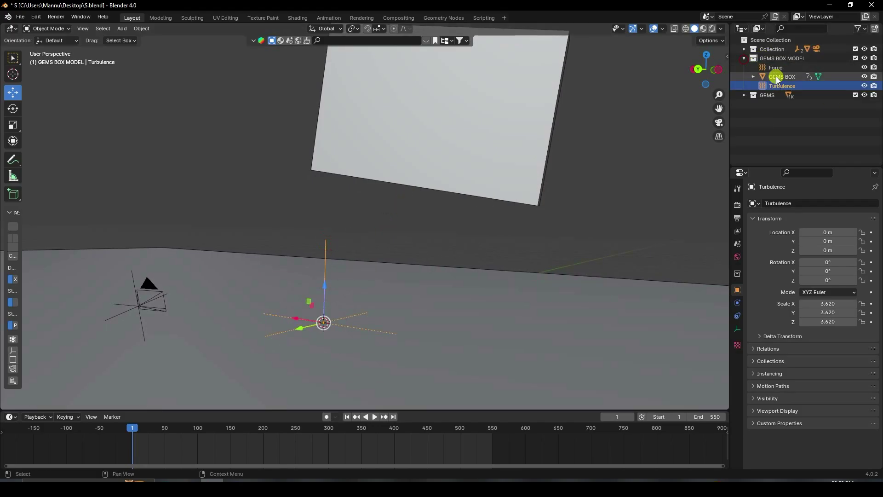
{"action": "left_click", "coordinate": [737, 303]}
{"action": "left_click", "coordinate": [832, 273]}
Confirm Turbulence strength 50, then set the Force field's strength to -200.
{"action": "type", "text": "50"}
{"action": "key", "text": "Return"}
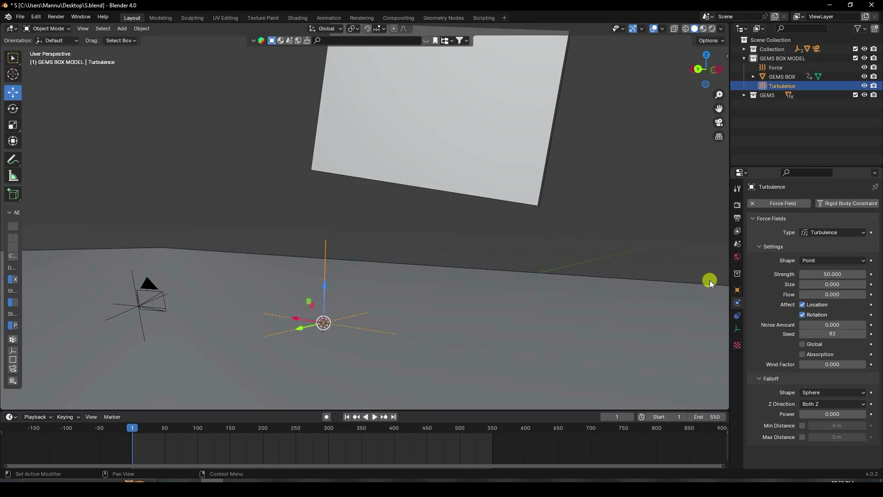
{"action": "middle_click_drag", "start_coordinate": [383, 270], "coordinate": [371, 279]}
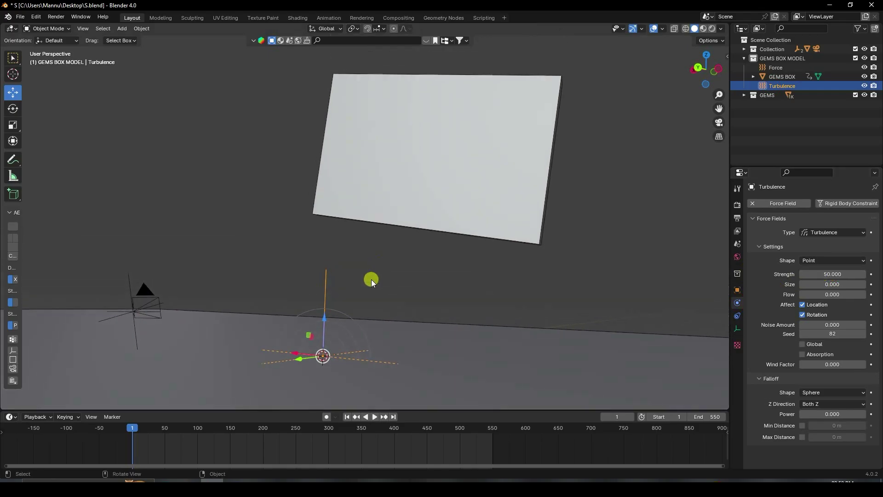
{"action": "left_click", "coordinate": [338, 312]}
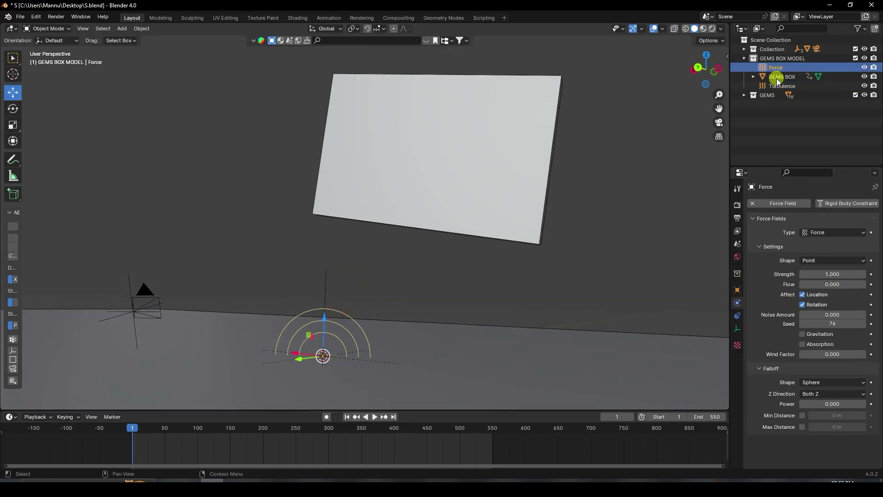
{"action": "type", "text": "-"}
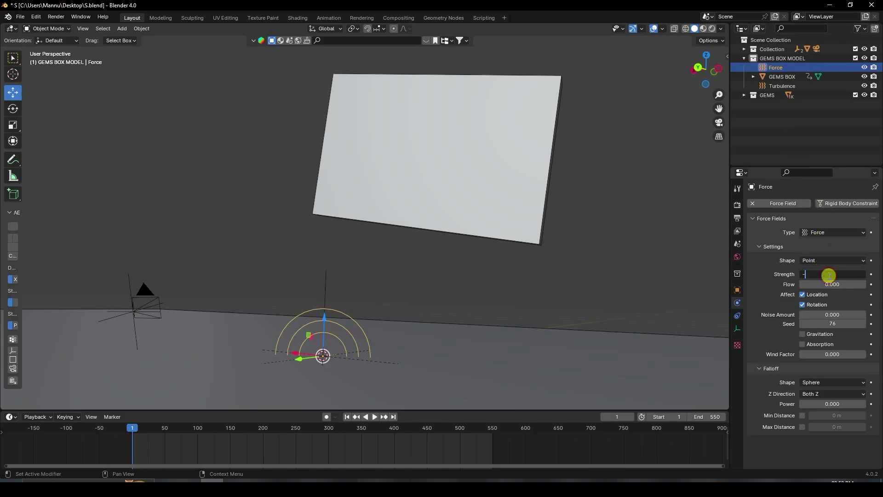
{"action": "key", "text": "Return"}
Select both force fields with GEMS BOX added as the active object.
{"action": "middle_click_drag", "start_coordinate": [329, 263], "coordinate": [339, 289]}
{"action": "middle_click_drag", "start_coordinate": [494, 314], "coordinate": [329, 284], "text": "shift"}
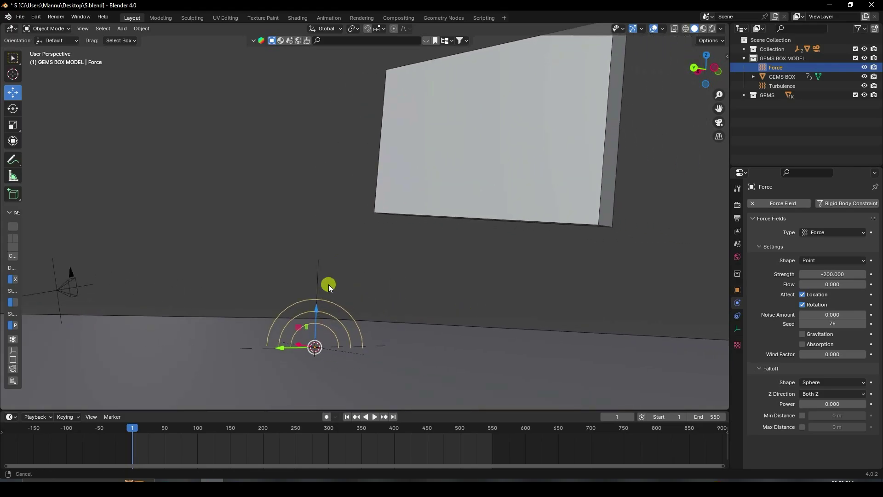
{"action": "left_click_drag", "start_coordinate": [300, 290], "coordinate": [333, 302]}
{"action": "left_click", "coordinate": [373, 269]}
{"action": "left_click_drag", "start_coordinate": [280, 252], "coordinate": [346, 307]}
{"action": "mouse_move", "coordinate": [317, 304]}
{"action": "middle_mouse_down"}
{"action": "mouse_move", "coordinate": [327, 319]}
{"action": "mouse_move", "coordinate": [311, 300]}
{"action": "middle_mouse_up"}
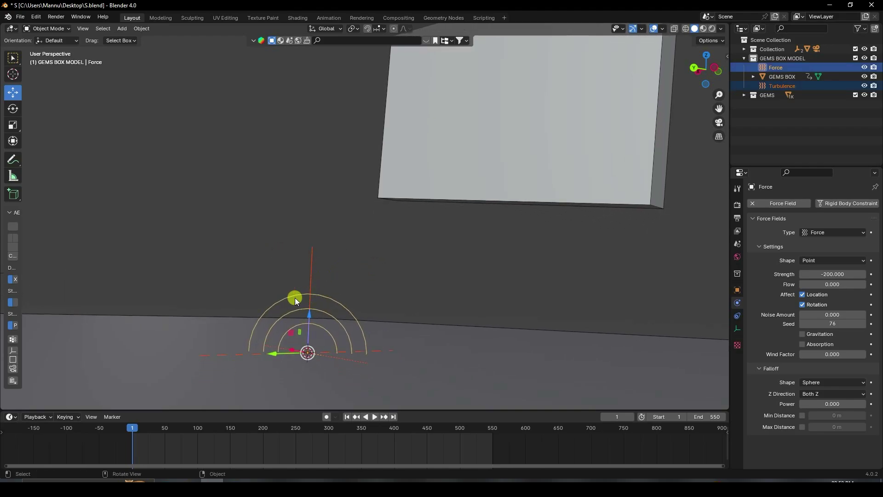
{"action": "left_click", "coordinate": [418, 119], "text": "shift"}
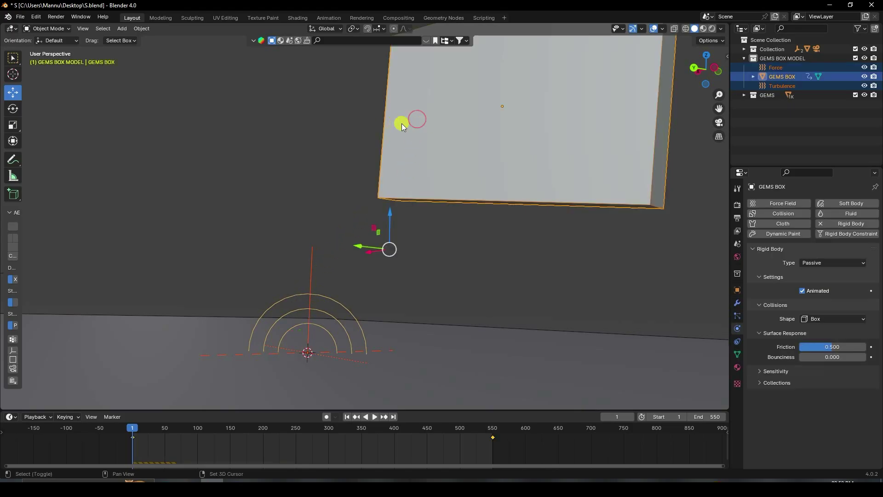
Snap the Force and Turbulence fields to the GEMS BOX location (Selection to Active).
{"action": "key", "text": "shift+s"}
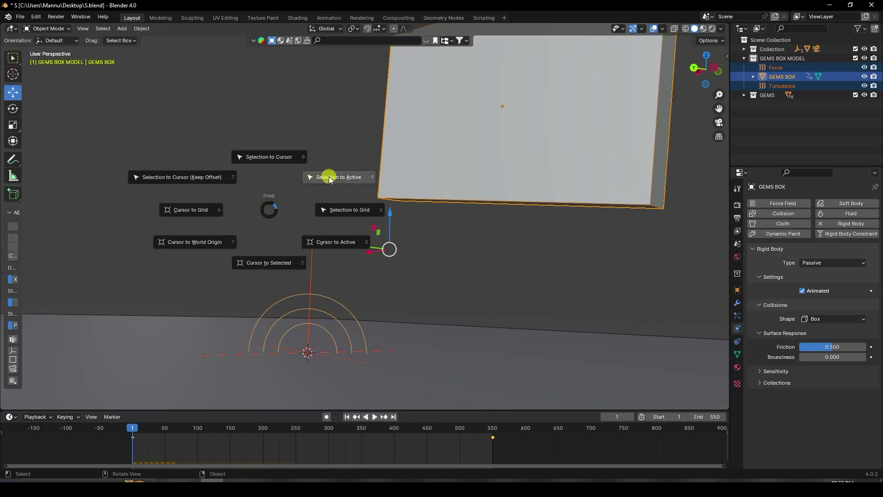
{"action": "left_click", "coordinate": [340, 177]}
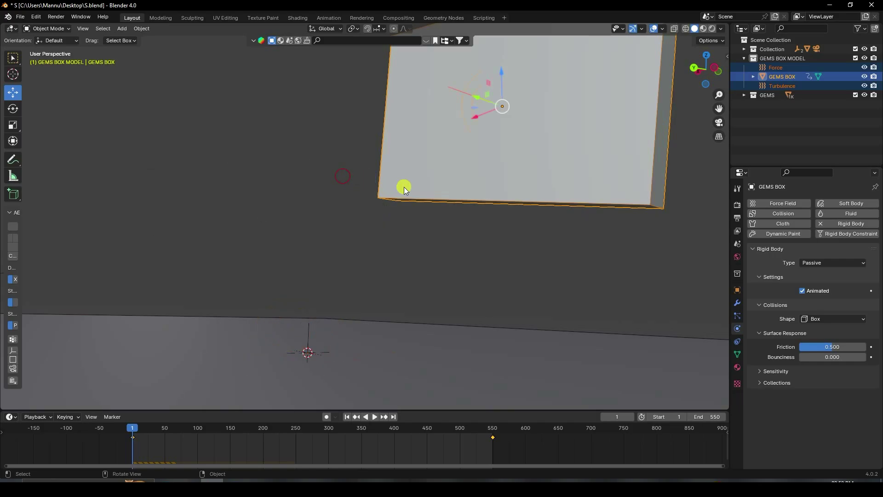
{"action": "scroll", "coordinate": [428, 187], "scroll_direction": "down", "scroll_amount": 2}
{"action": "middle_click_drag", "start_coordinate": [476, 187], "coordinate": [30, 372]}
{"action": "left_click_drag", "start_coordinate": [290, 325], "coordinate": [178, 331]}
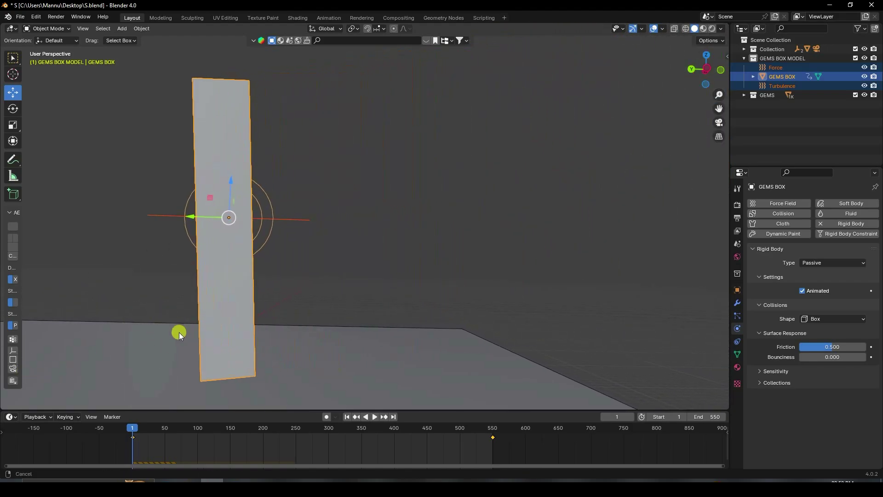
{"action": "middle_click_drag", "start_coordinate": [223, 256], "coordinate": [311, 266]}
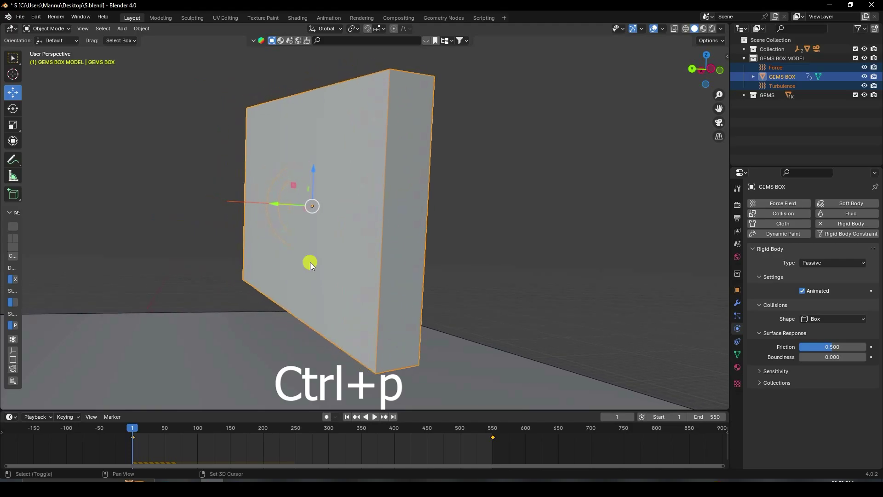
Parent both fields to GEMS BOX as Object, then play the simulation from frame 1.
{"action": "key", "text": "ctrl+p"}
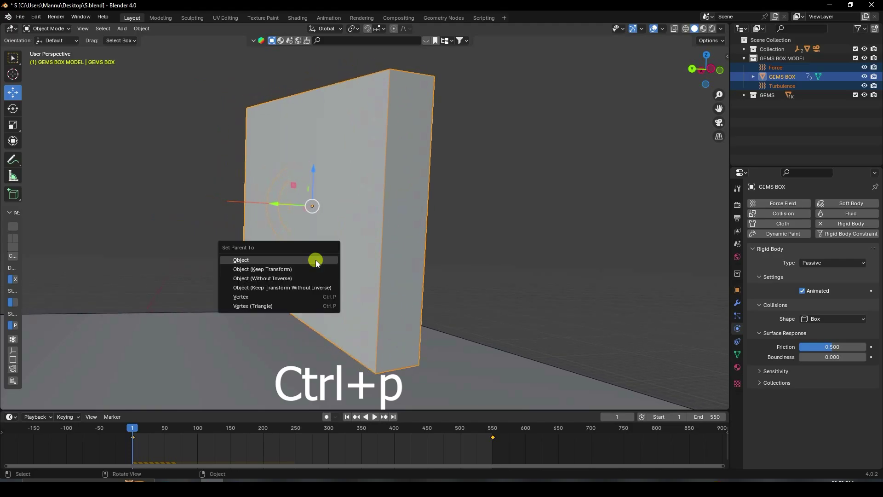
{"action": "left_click", "coordinate": [240, 261]}
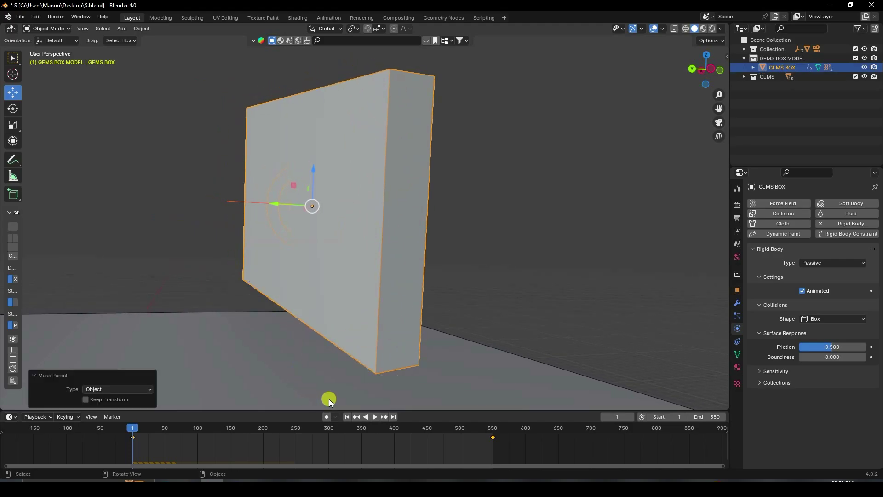
{"action": "left_click", "coordinate": [346, 416]}
{"action": "left_click", "coordinate": [374, 418]}
Watch the gem spill fall, then stop playback and rewind to frame 1.
{"action": "middle_click_drag", "start_coordinate": [338, 285], "coordinate": [445, 296]}
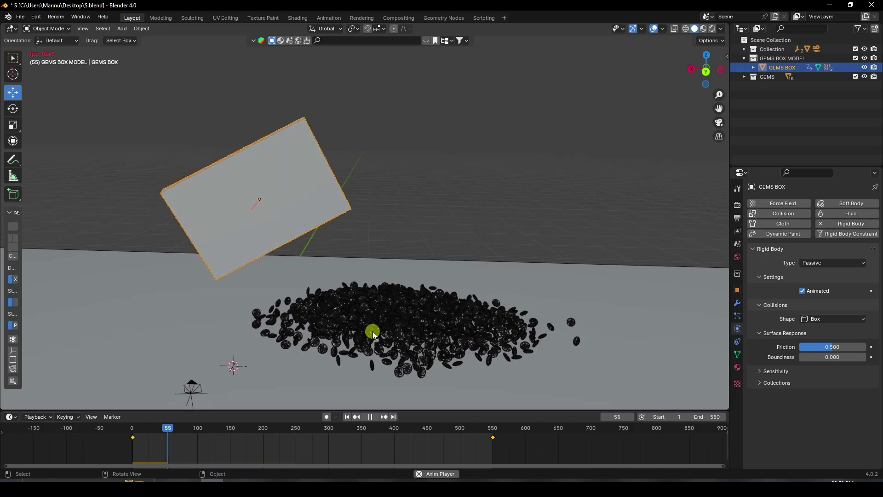
{"action": "scroll", "coordinate": [374, 331], "scroll_direction": "up", "scroll_amount": 4}
{"action": "middle_click_drag", "start_coordinate": [382, 333], "coordinate": [422, 287], "text": "shift"}
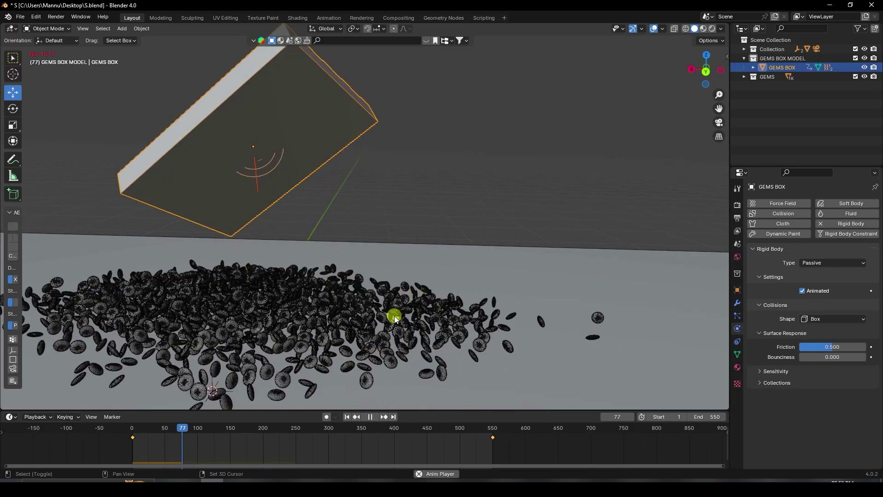
{"action": "left_click", "coordinate": [371, 416]}
{"action": "left_click", "coordinate": [346, 416]}
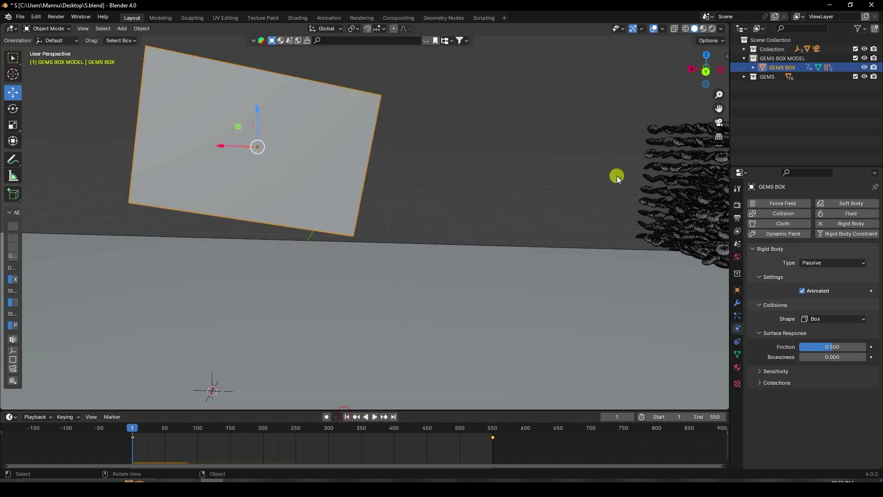
Turn off the wireframe overlay and set scene gravity to 0 in Scene properties.
{"action": "left_click", "coordinate": [662, 29]}
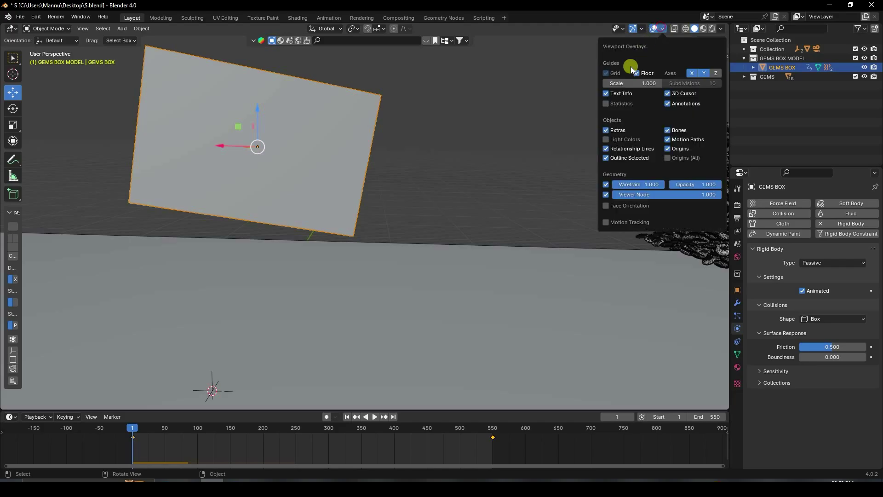
{"action": "left_click", "coordinate": [606, 185]}
{"action": "left_click", "coordinate": [488, 179]}
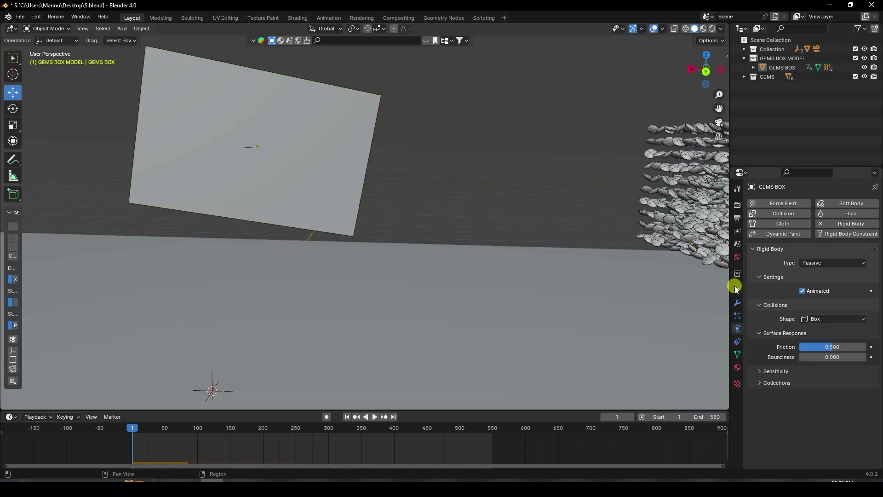
{"action": "left_click", "coordinate": [737, 243]}
{"action": "left_click", "coordinate": [752, 267]}
{"action": "left_click", "coordinate": [832, 297]}
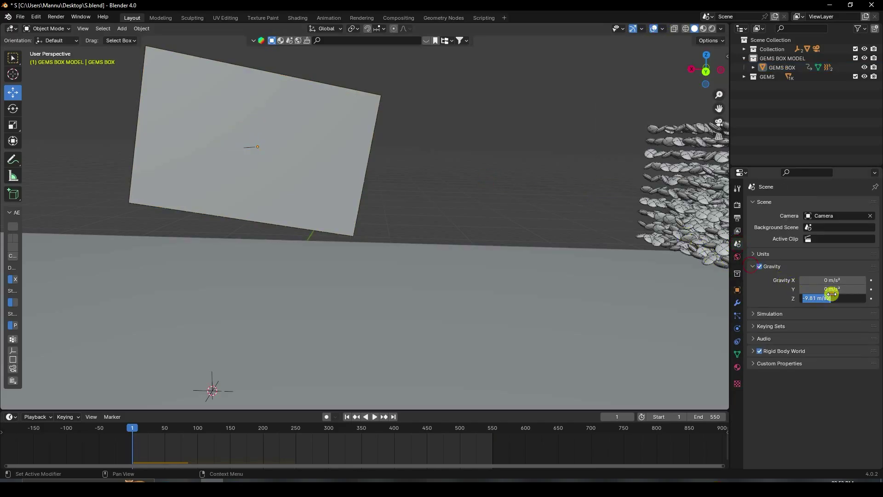
Set the Rigid Body World cache end frame to 550.
{"action": "left_click", "coordinate": [752, 351]}
{"action": "scroll", "coordinate": [755, 359], "scroll_direction": "down", "scroll_amount": 1}
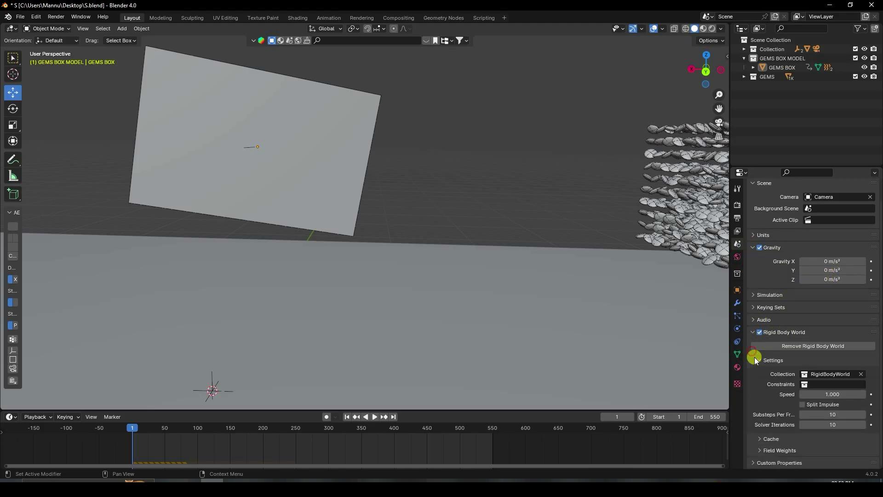
{"action": "left_click", "coordinate": [755, 440]}
{"action": "scroll", "coordinate": [791, 396], "scroll_direction": "down", "scroll_amount": 5}
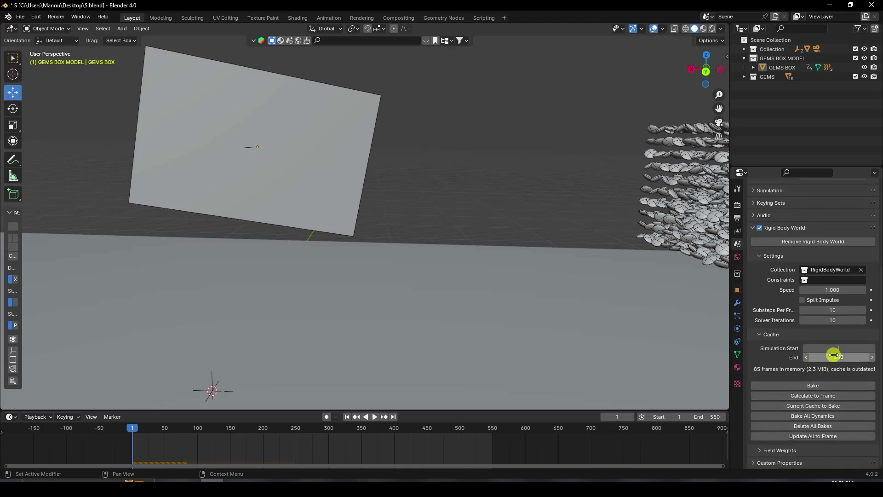
{"action": "type", "text": "0"}
{"action": "key", "text": "Return"}
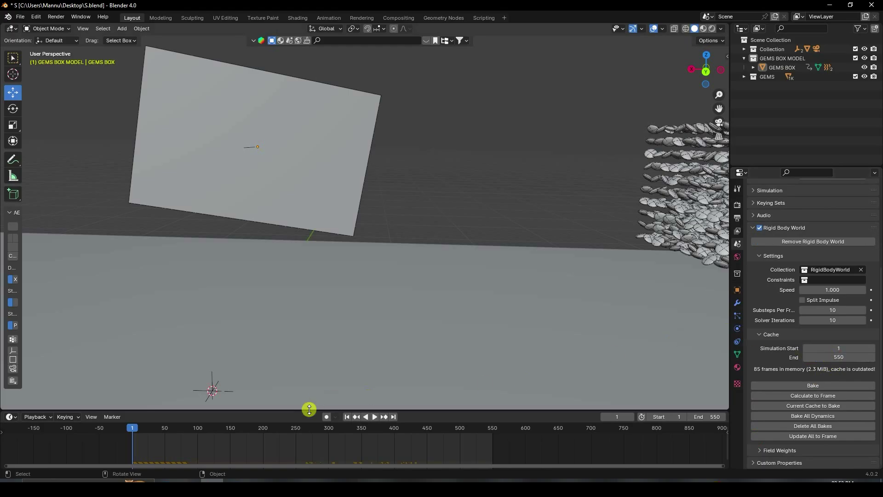
Play the zero-gravity gem spill to check it, then stop playback.
{"action": "left_click", "coordinate": [378, 417]}
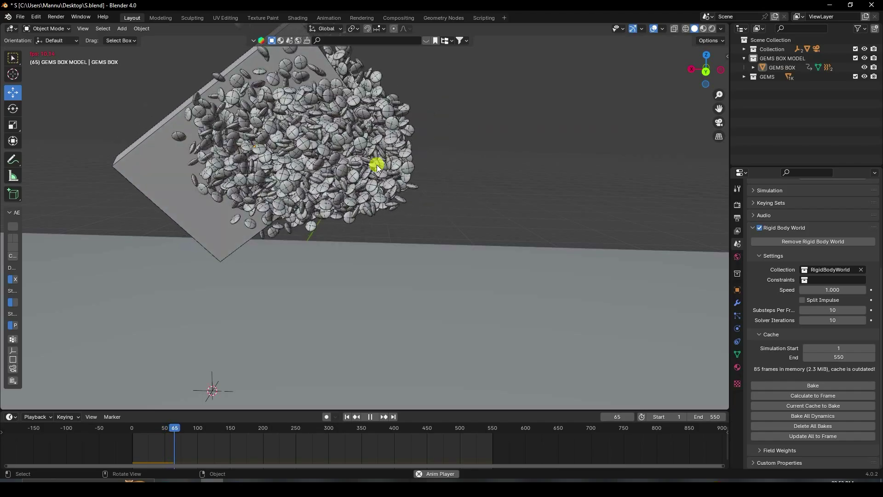
{"action": "scroll", "coordinate": [317, 172], "scroll_direction": "down", "scroll_amount": 2}
{"action": "scroll", "coordinate": [300, 195], "scroll_direction": "down", "scroll_amount": 2}
{"action": "scroll", "coordinate": [302, 194], "scroll_direction": "up", "scroll_amount": 4}
{"action": "middle_click_drag", "start_coordinate": [310, 203], "coordinate": [394, 187], "text": "shift"}
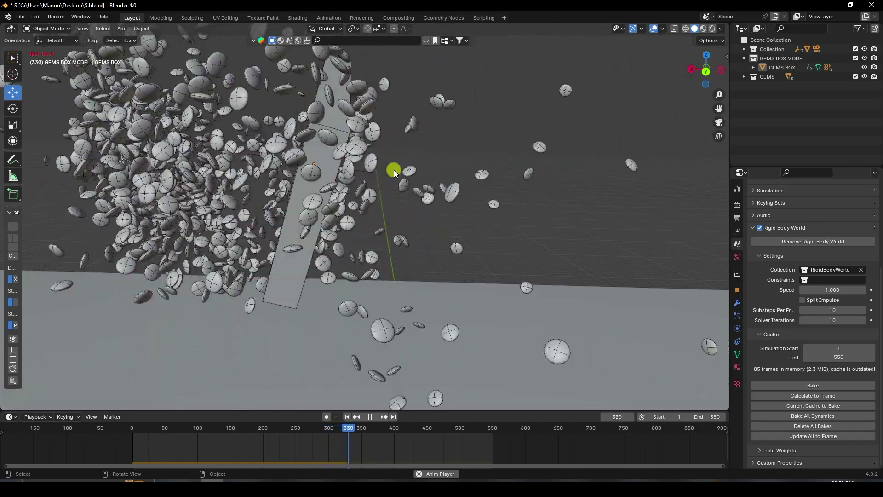
{"action": "left_click", "coordinate": [371, 416]}
{"action": "left_click", "coordinate": [24, 19]}
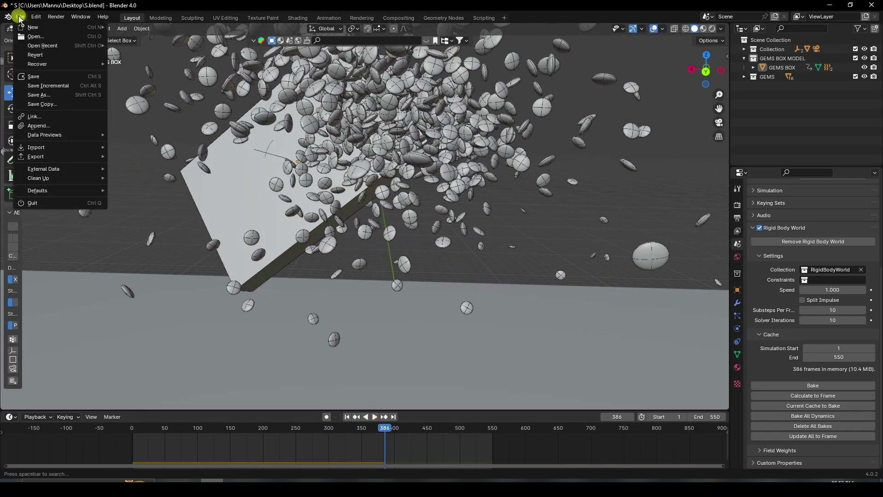
Append the BALL MAT material from Desktop/Gems/A.blend.
{"action": "left_click", "coordinate": [35, 127]}
{"action": "left_click", "coordinate": [213, 179]}
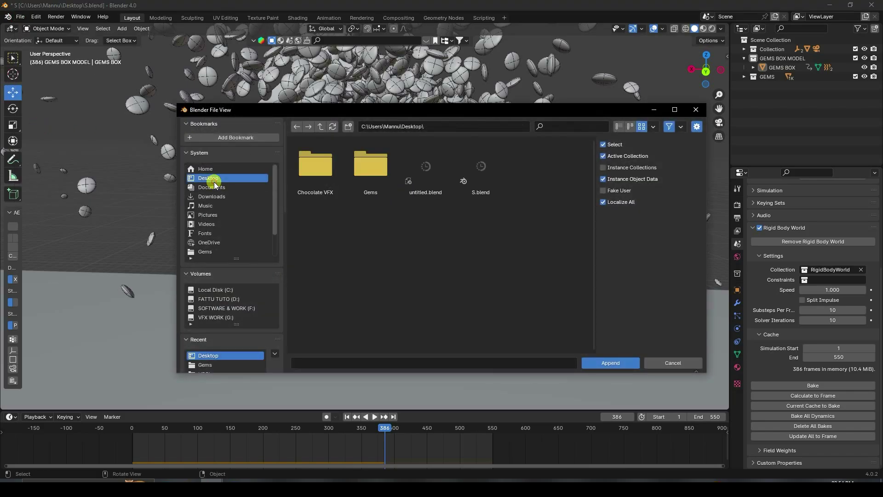
{"action": "left_click", "coordinate": [360, 178]}
{"action": "left_click", "coordinate": [539, 170]}
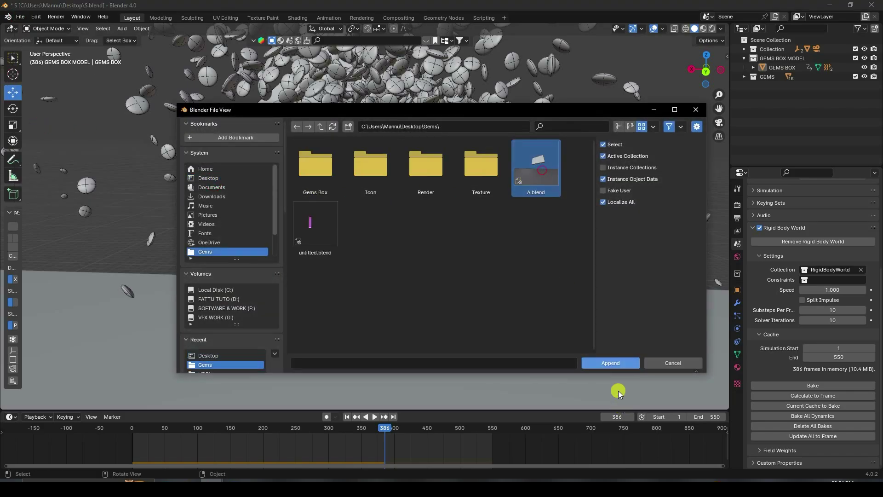
{"action": "left_click", "coordinate": [610, 363]}
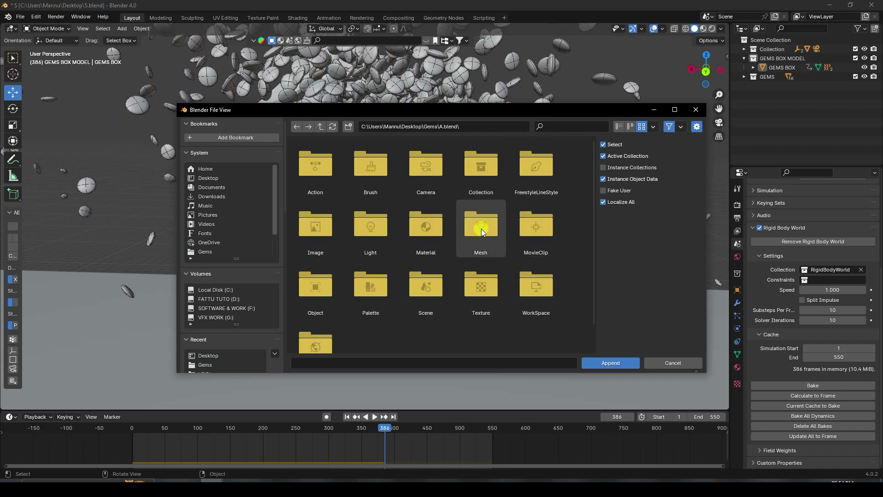
{"action": "left_click", "coordinate": [425, 229]}
{"action": "left_click", "coordinate": [322, 182]}
{"action": "left_click", "coordinate": [588, 363]}
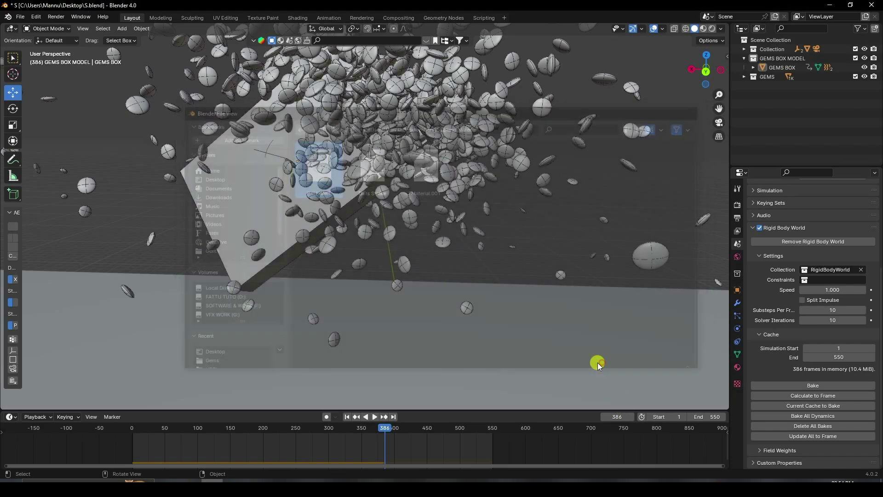
Select the Sphere in the GEMS collection and open its material list.
{"action": "left_click", "coordinate": [744, 76]}
{"action": "left_click", "coordinate": [774, 85]}
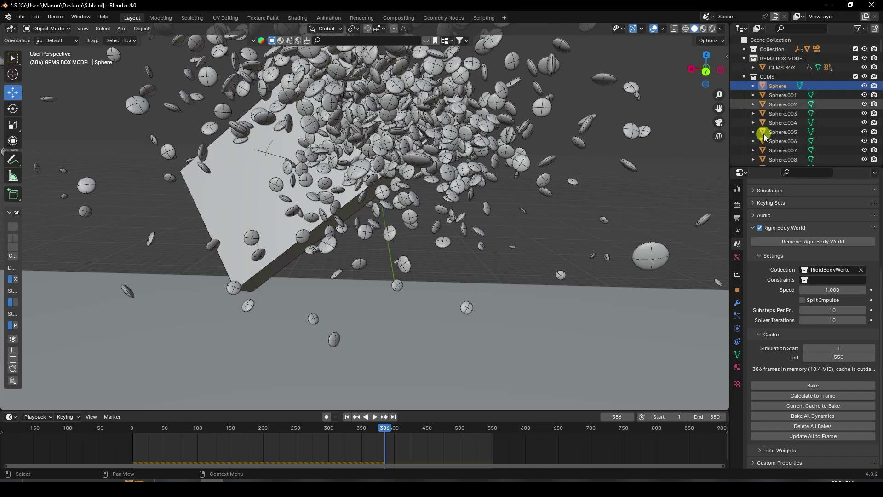
{"action": "left_click", "coordinate": [738, 367]}
{"action": "left_click", "coordinate": [756, 242]}
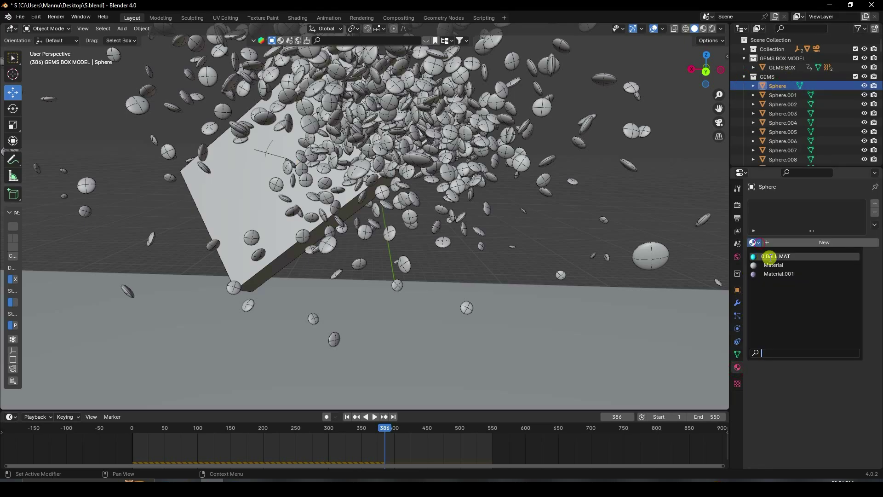
Assign BALL MAT to Sphere and link that material to all selected gem spheres.
{"action": "left_click", "coordinate": [770, 257]}
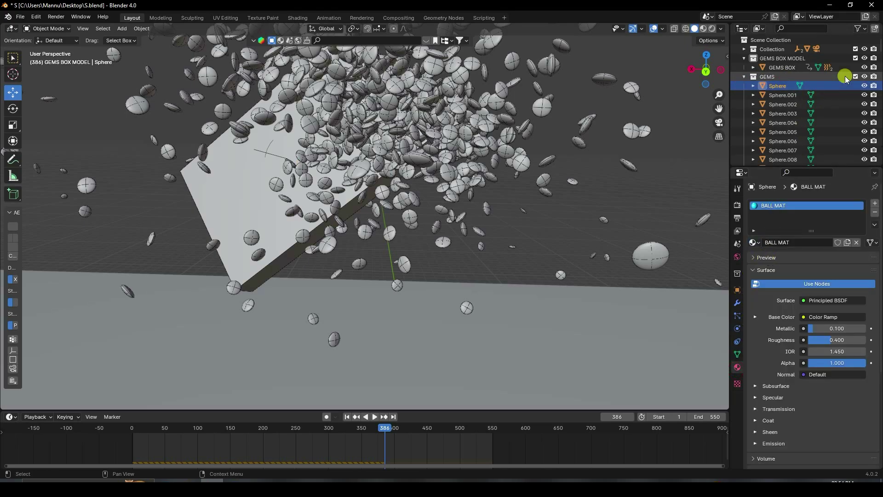
{"action": "left_click_drag", "start_coordinate": [879, 42], "coordinate": [879, 213]}
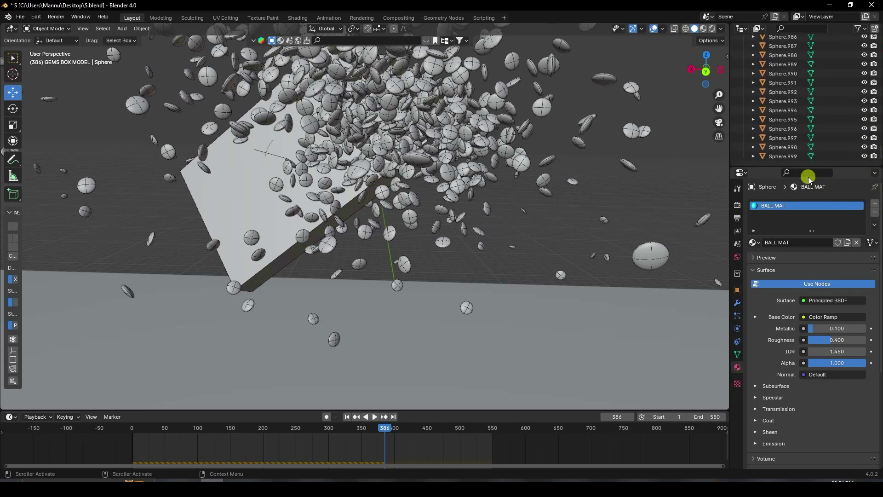
{"action": "left_click", "coordinate": [782, 157], "text": "shift"}
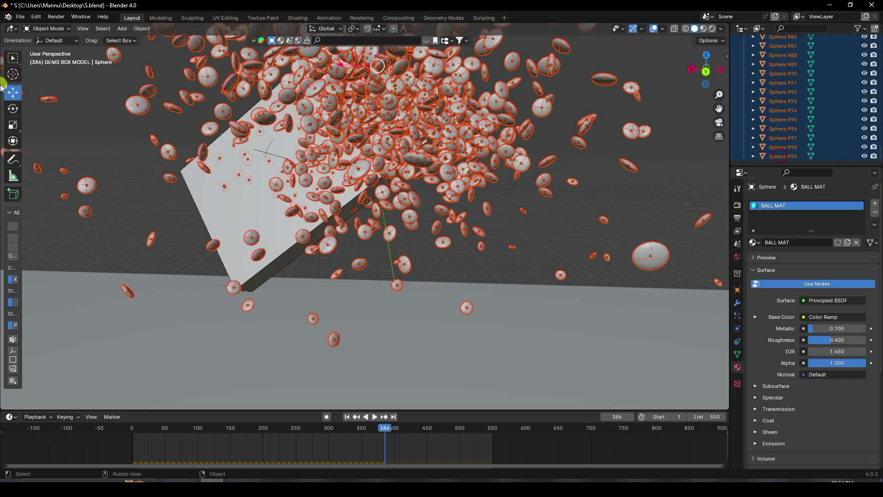
{"action": "left_click", "coordinate": [139, 30]}
{"action": "mouse_move", "coordinate": [172, 217]}
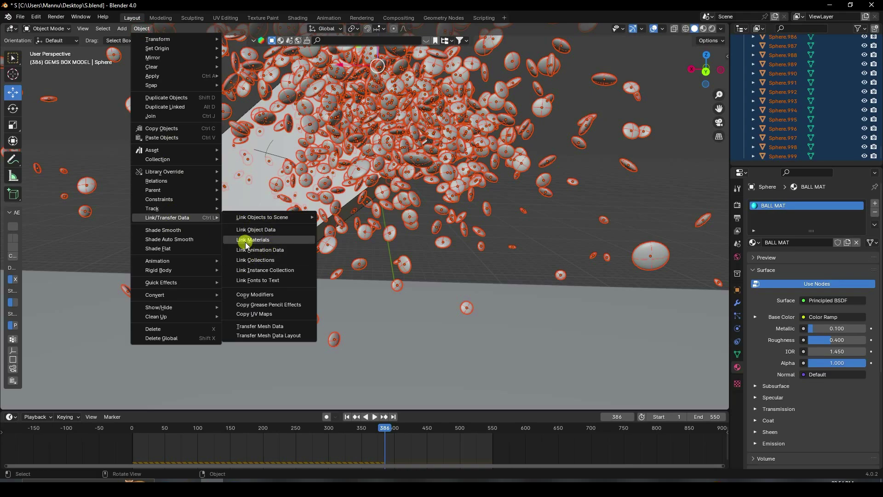
{"action": "left_click", "coordinate": [258, 242]}
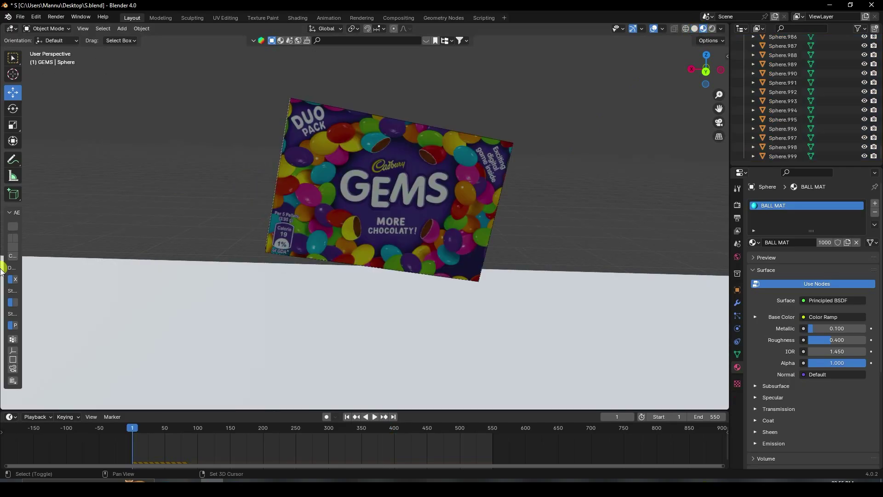
Inspect the coloured gem cube, then select the floor plane.
{"action": "middle_click_drag", "start_coordinate": [595, 202], "coordinate": [479, 233]}
{"action": "scroll", "coordinate": [479, 232], "scroll_direction": "up", "scroll_amount": 10}
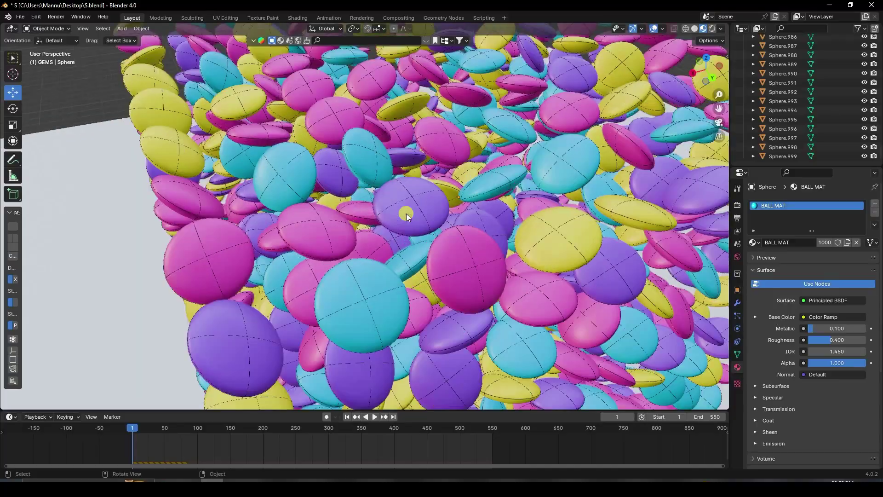
{"action": "middle_click_drag", "start_coordinate": [396, 185], "coordinate": [469, 201]}
{"action": "scroll", "coordinate": [412, 189], "scroll_direction": "down", "scroll_amount": 6}
{"action": "left_click", "coordinate": [379, 251]}
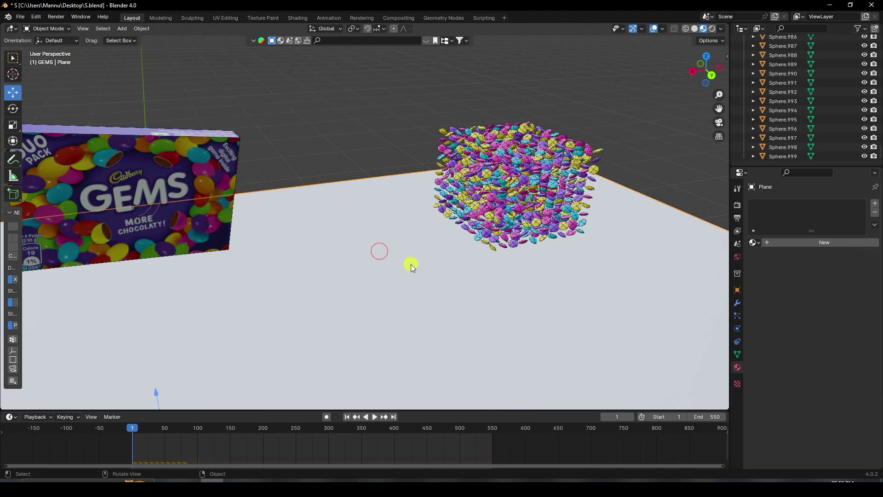
Look over the floor plane's Object properties, briefly checking its Instancing options.
{"action": "scroll", "coordinate": [410, 264], "scroll_direction": "down", "scroll_amount": 6}
{"action": "scroll", "coordinate": [367, 258], "scroll_direction": "up", "scroll_amount": 4}
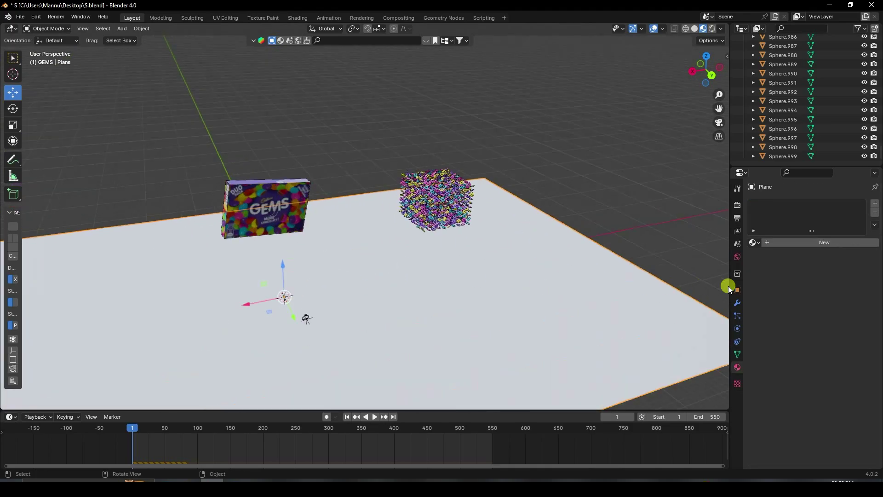
{"action": "left_click", "coordinate": [737, 290]}
{"action": "left_click", "coordinate": [758, 374]}
{"action": "left_click", "coordinate": [753, 374]}
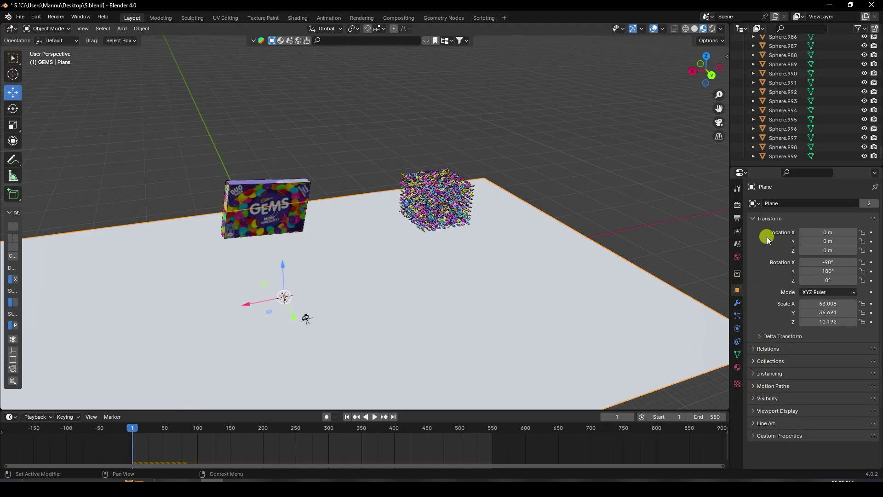
Switch the render engine to Cycles on GPU Compute with 256 max samples.
{"action": "left_click", "coordinate": [737, 204]}
{"action": "left_click", "coordinate": [823, 205]}
{"action": "left_click", "coordinate": [811, 233]}
{"action": "left_click", "coordinate": [813, 226]}
{"action": "left_click", "coordinate": [817, 246]}
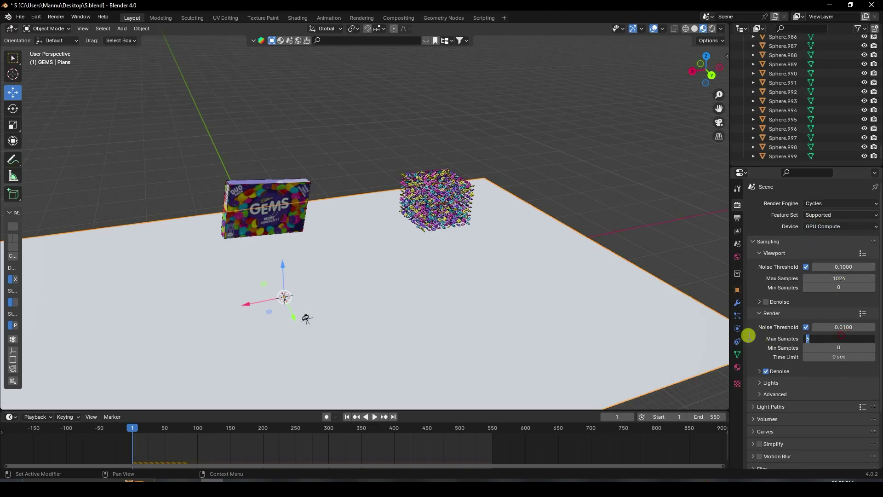
{"action": "key", "text": "Return"}
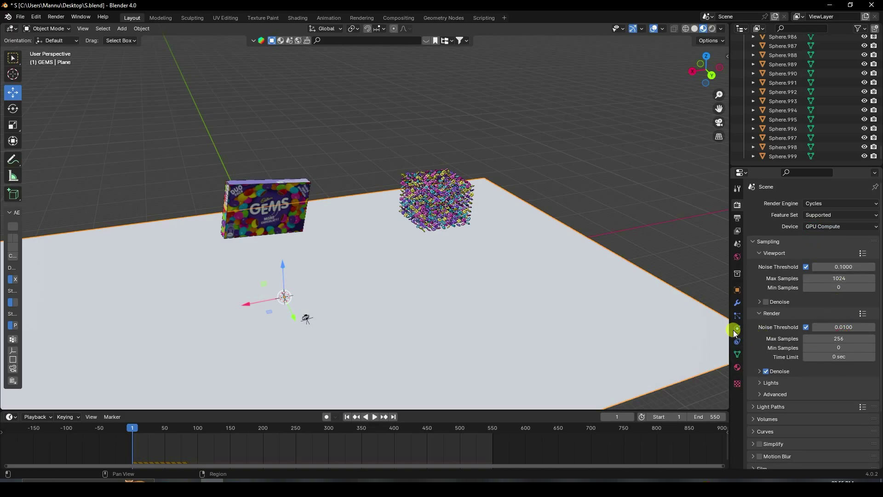
Set the Color Management view transform to Standard.
{"action": "scroll", "coordinate": [760, 350], "scroll_direction": "down", "scroll_amount": 4}
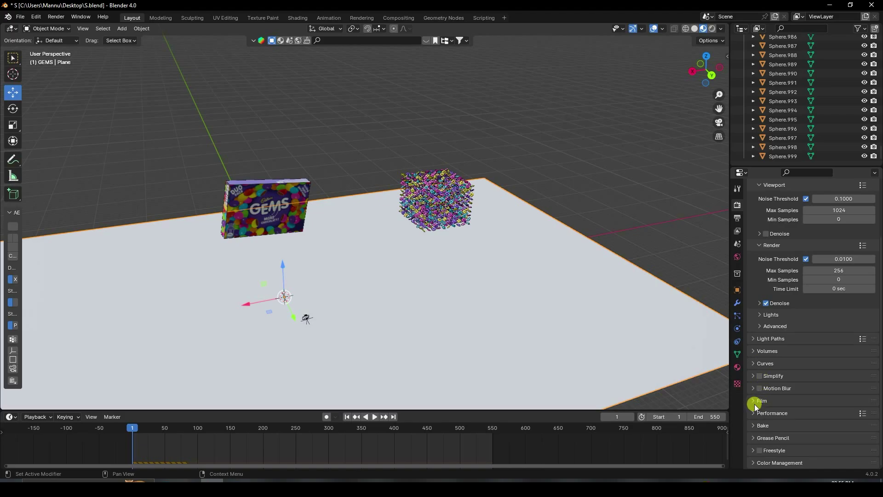
{"action": "left_click", "coordinate": [754, 404]}
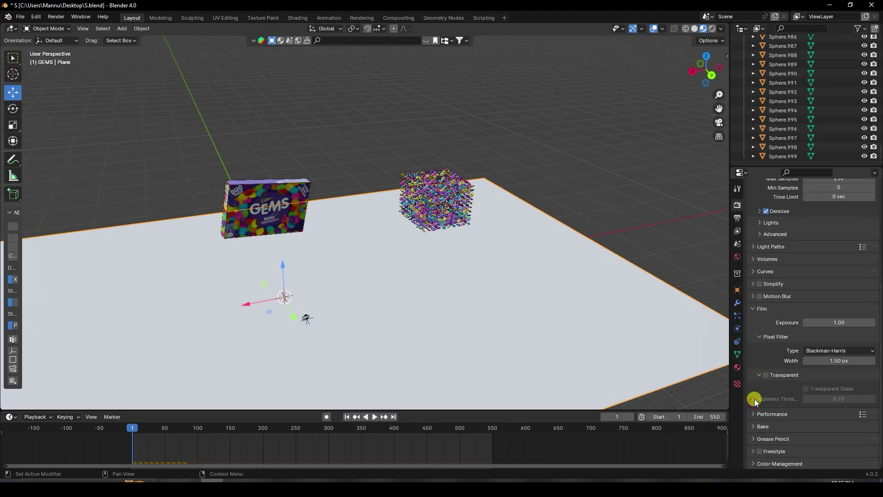
{"action": "left_click", "coordinate": [752, 463]}
{"action": "left_click", "coordinate": [820, 389]}
{"action": "left_click", "coordinate": [822, 403]}
{"action": "left_click", "coordinate": [738, 290]}
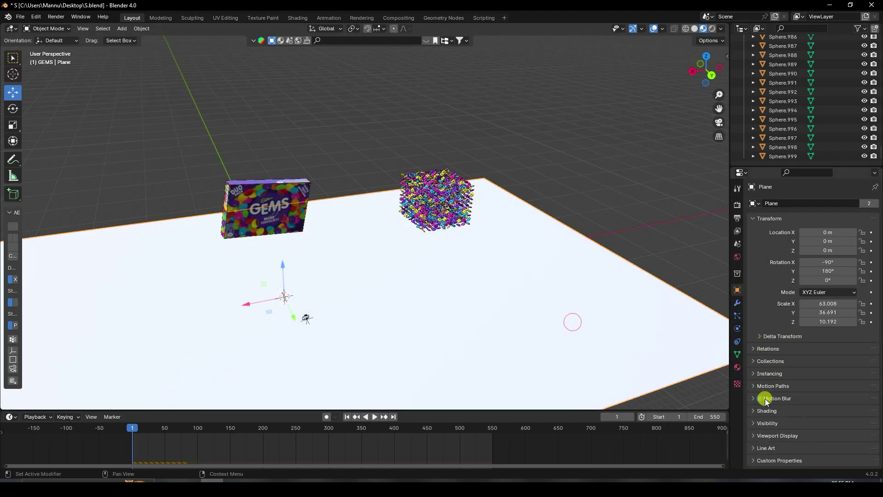
Make the floor a shadow catcher, bake the rigid body simulation, and view through the camera.
{"action": "left_click", "coordinate": [753, 423]}
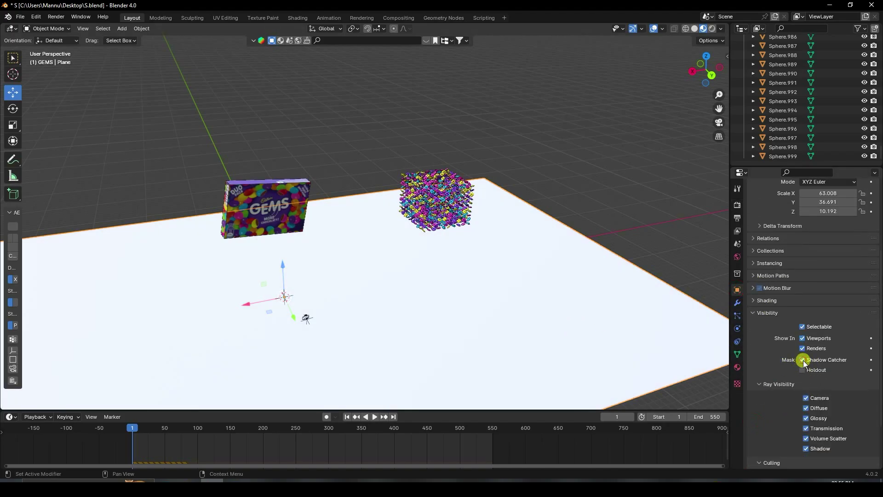
{"action": "middle_click_drag", "start_coordinate": [325, 220], "coordinate": [343, 240]}
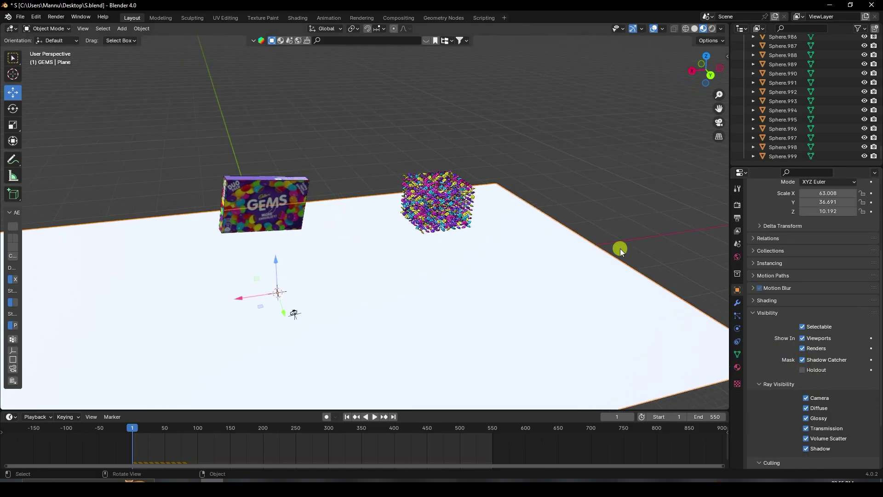
{"action": "left_click", "coordinate": [734, 246]}
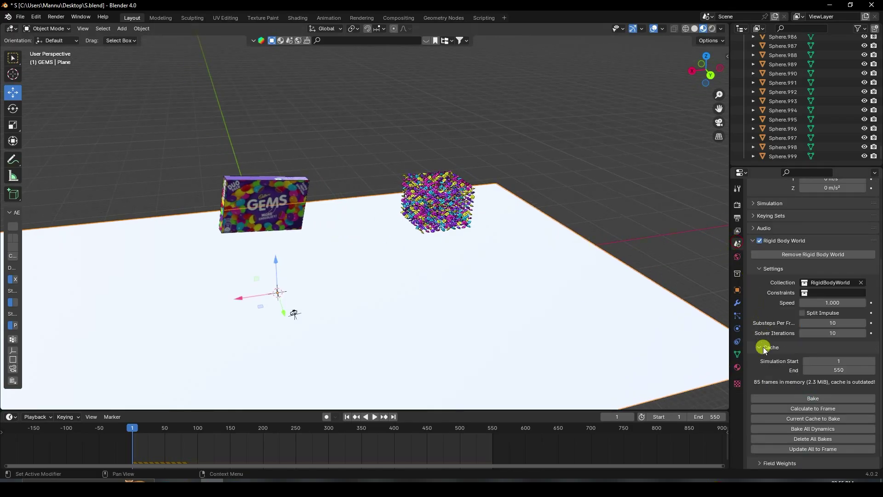
{"action": "scroll", "coordinate": [765, 351], "scroll_direction": "down", "scroll_amount": 1}
{"action": "left_click", "coordinate": [808, 385]}
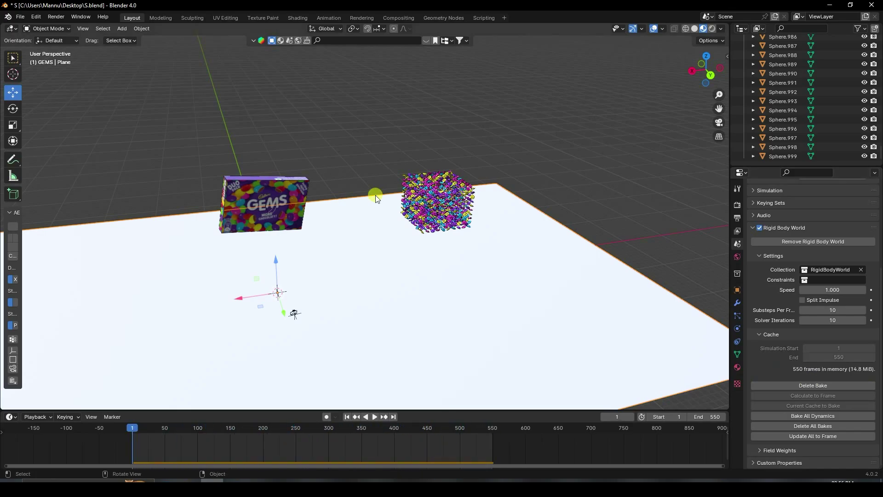
{"action": "key", "text": "KP_0"}
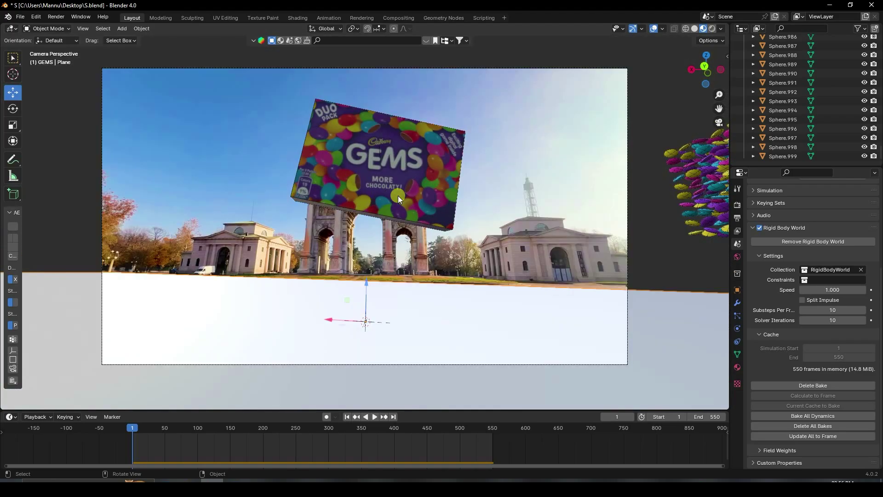
Play the baked spill through the tracked camera and pause at frame 377.
{"action": "left_click", "coordinate": [374, 416]}
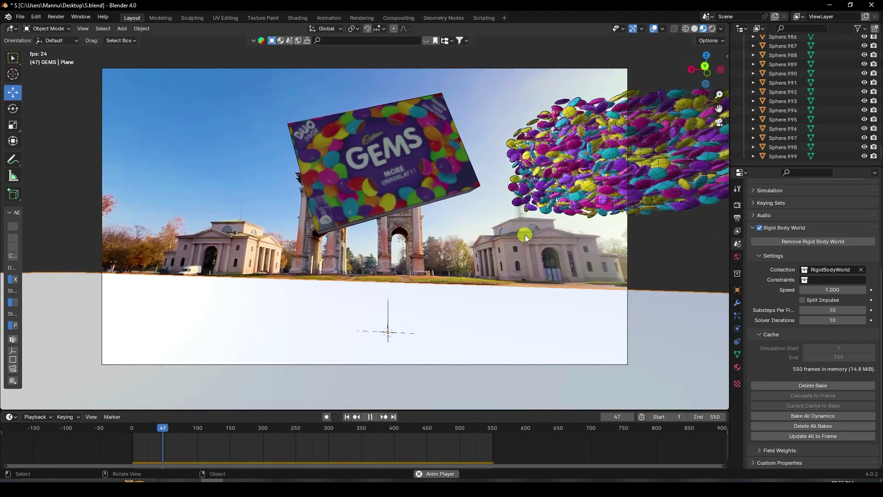
{"action": "scroll", "coordinate": [447, 145], "scroll_direction": "up", "scroll_amount": 2}
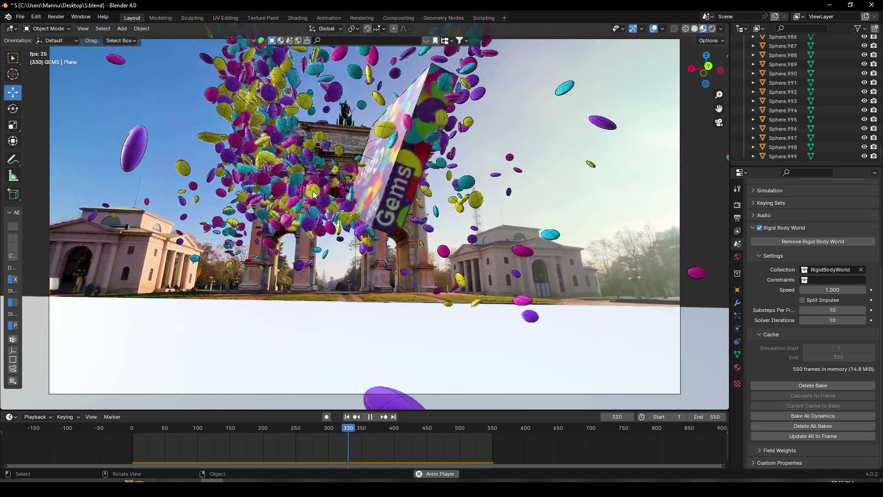
{"action": "left_click", "coordinate": [370, 416]}
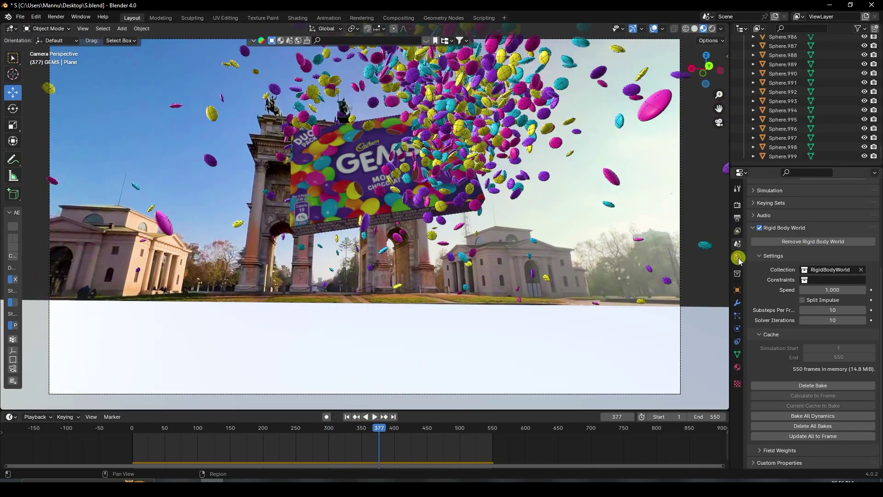
Use construction_yard_4k.exr from the HDRi folder as the world's environment texture.
{"action": "left_click", "coordinate": [738, 258]}
{"action": "left_click", "coordinate": [803, 260]}
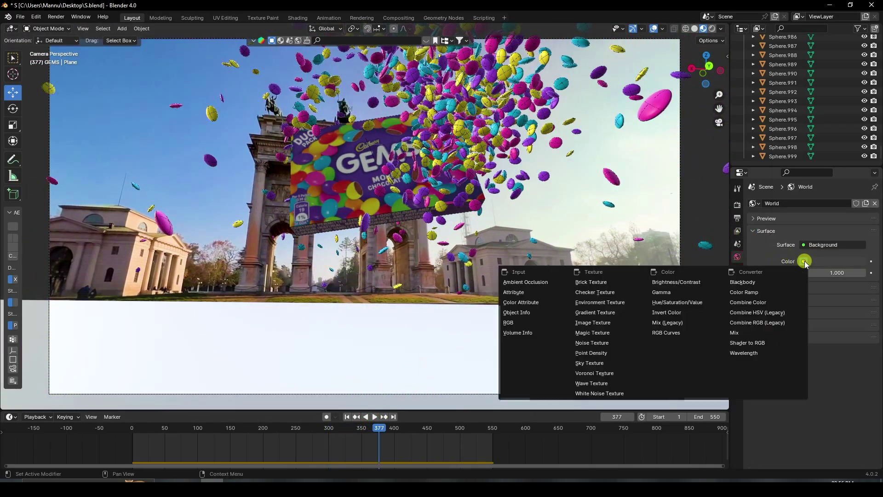
{"action": "left_click", "coordinate": [600, 303]}
{"action": "left_click", "coordinate": [848, 274]}
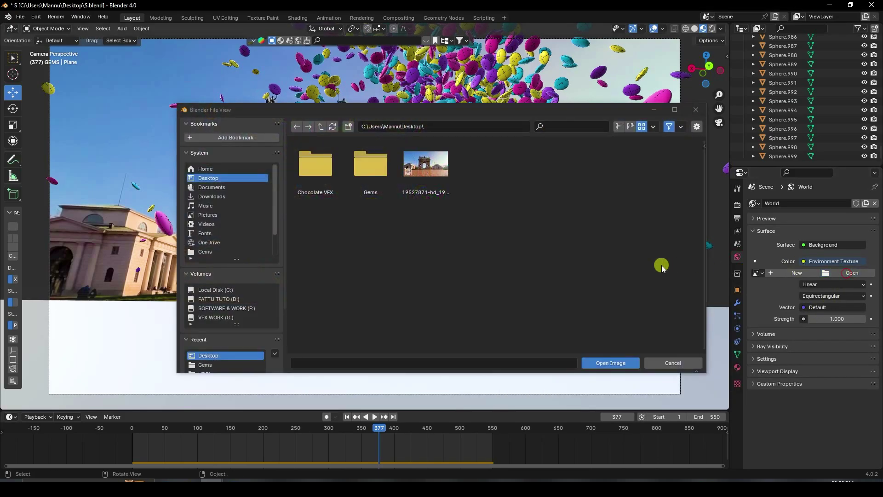
{"action": "scroll", "coordinate": [210, 346], "scroll_direction": "down", "scroll_amount": 4}
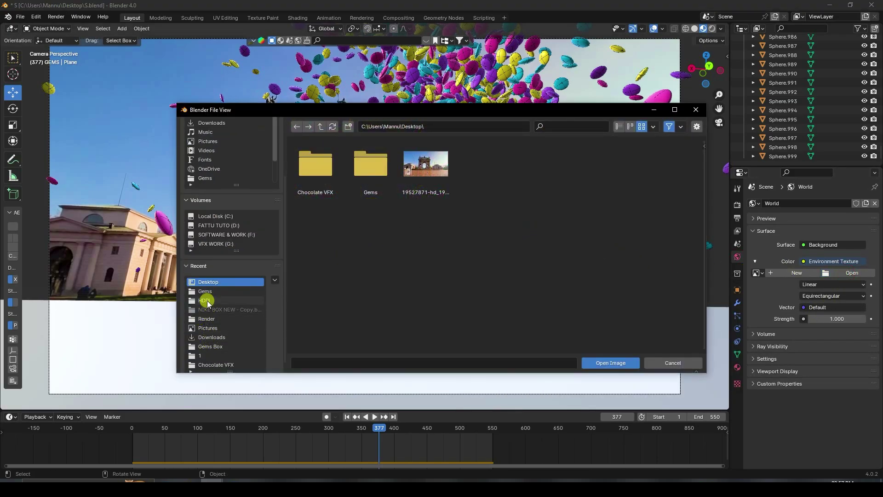
{"action": "left_click", "coordinate": [205, 300]}
{"action": "left_click", "coordinate": [647, 226]}
{"action": "left_click", "coordinate": [611, 364]}
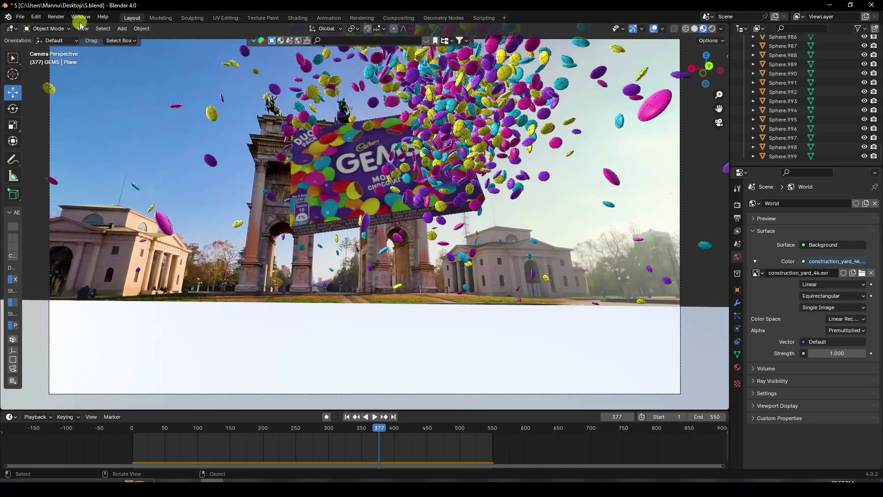
Render a still image of frame 299, then close the render window.
{"action": "left_click_drag", "start_coordinate": [378, 430], "coordinate": [328, 426]}
{"action": "left_click", "coordinate": [54, 17]}
{"action": "left_click", "coordinate": [58, 27]}
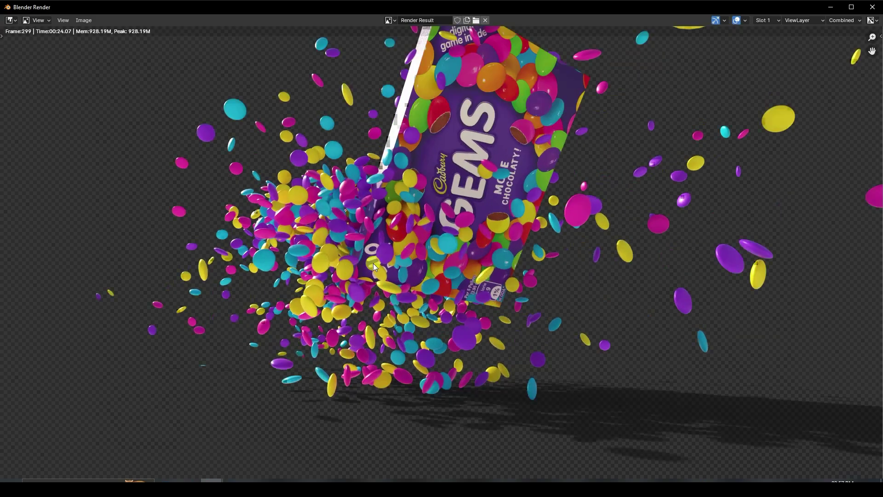
{"action": "left_click", "coordinate": [873, 7]}
Enable compositing nodes and insert an Alpha Over node, with the render feeding its second image input.
{"action": "left_click", "coordinate": [408, 20]}
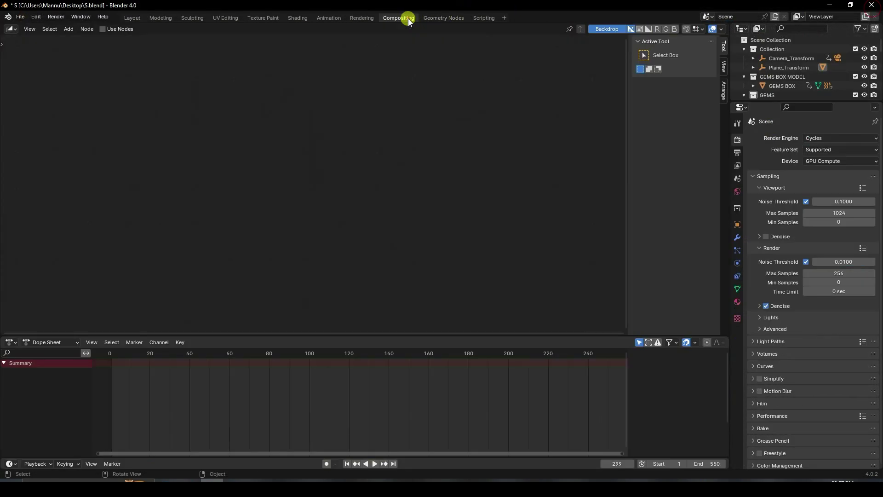
{"action": "left_click", "coordinate": [104, 29]}
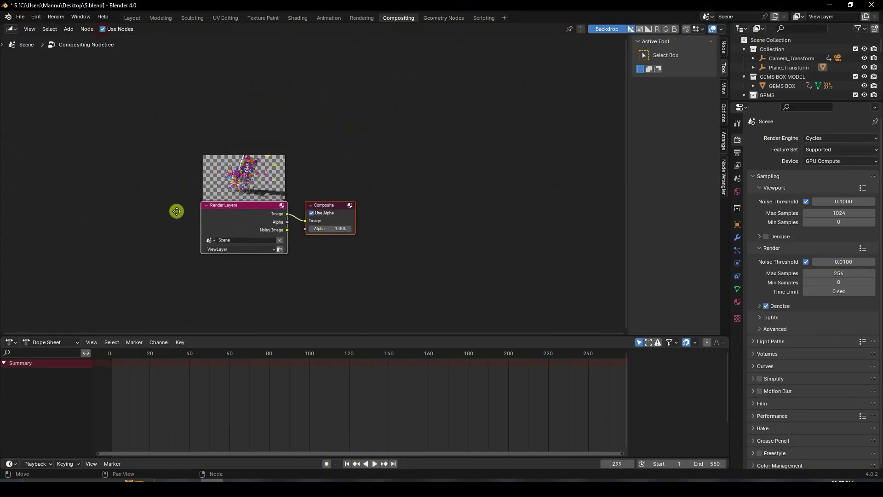
{"action": "left_click_drag", "start_coordinate": [324, 208], "coordinate": [419, 224]}
{"action": "key", "text": "shift+a"}
{"action": "left_click", "coordinate": [367, 176]}
{"action": "left_click", "coordinate": [436, 202]}
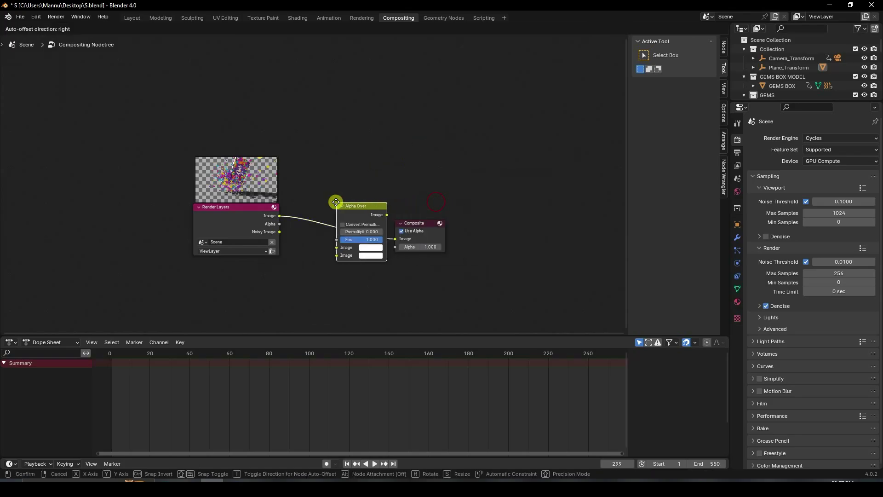
{"action": "left_click", "coordinate": [335, 202]}
{"action": "left_click_drag", "start_coordinate": [315, 247], "coordinate": [316, 255]}
Add a Viewer node and a Movie Clip node loaded with the plaza video file.
{"action": "key", "text": "shift+a"}
{"action": "left_click", "coordinate": [326, 168]}
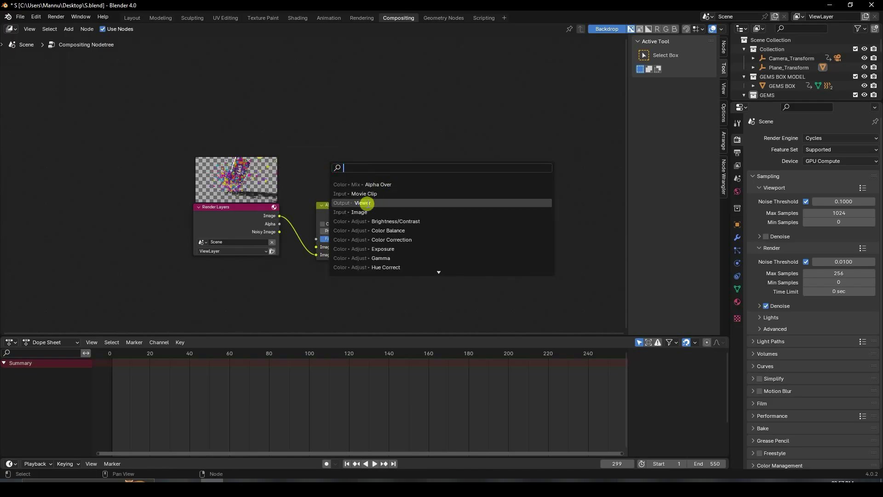
{"action": "left_click", "coordinate": [366, 202]}
{"action": "key", "text": "shift+a"}
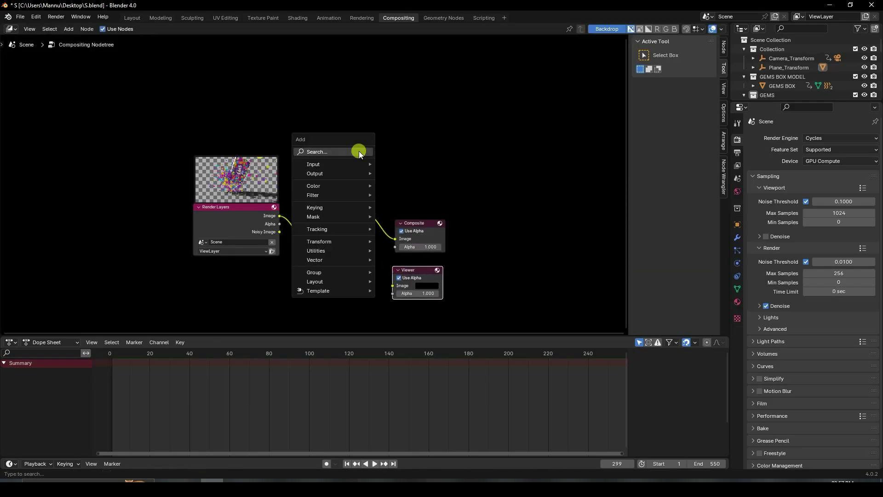
{"action": "left_click", "coordinate": [361, 149]}
{"action": "left_click", "coordinate": [414, 185]}
{"action": "left_click", "coordinate": [168, 58]}
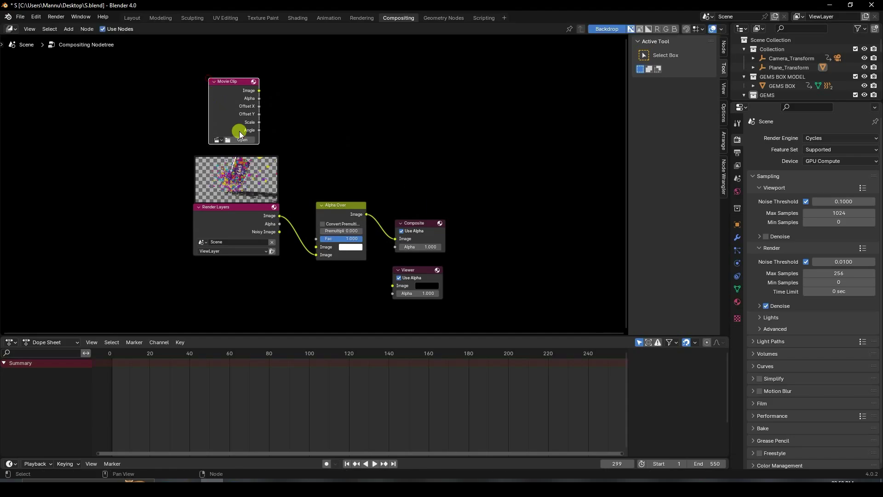
{"action": "left_click", "coordinate": [234, 139]}
{"action": "left_click", "coordinate": [426, 165]}
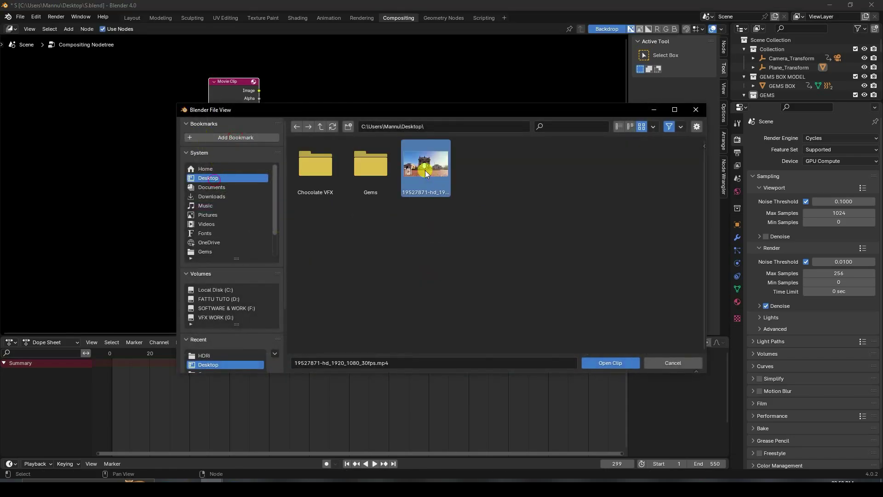
{"action": "left_click", "coordinate": [601, 364]}
Wire the plaza clip into Alpha Over and its result into the Viewer, then return to Layout.
{"action": "left_click_drag", "start_coordinate": [258, 91], "coordinate": [316, 247]}
{"action": "left_click_drag", "start_coordinate": [366, 214], "coordinate": [396, 286]}
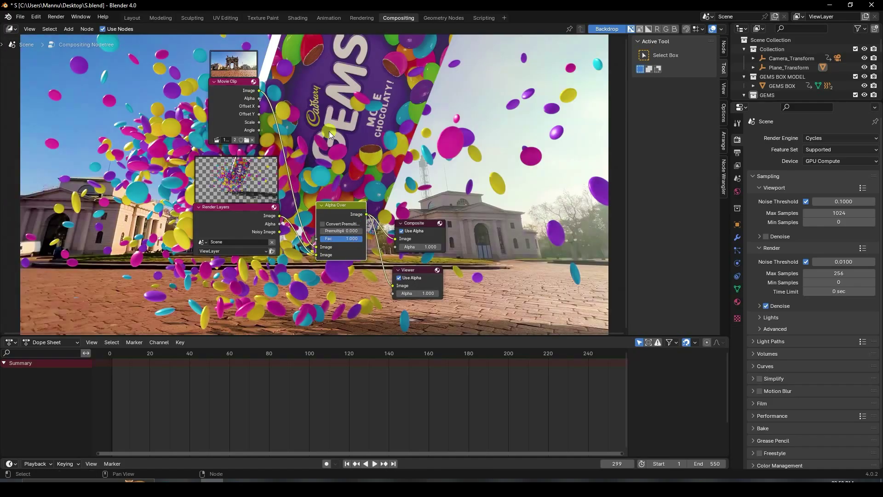
{"action": "key", "text": "v"}
{"action": "key", "text": "v"}
{"action": "scroll", "coordinate": [365, 139], "scroll_direction": "up", "scroll_amount": 2}
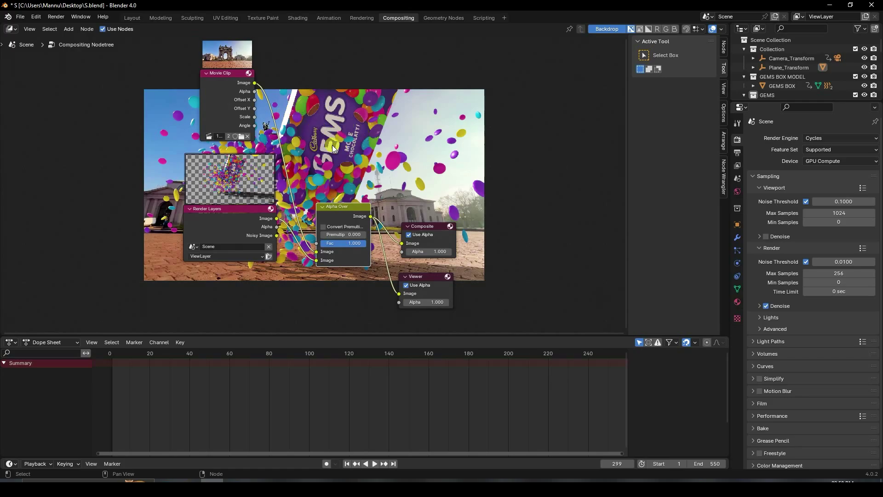
{"action": "left_click", "coordinate": [132, 18]}
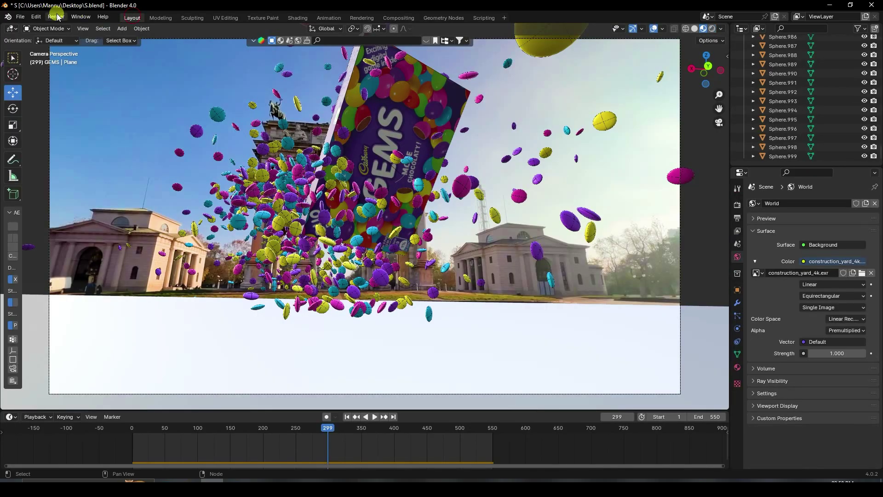
Set the output frame rate to 29.97 fps.
{"action": "left_click", "coordinate": [738, 216]}
{"action": "left_click", "coordinate": [834, 287]}
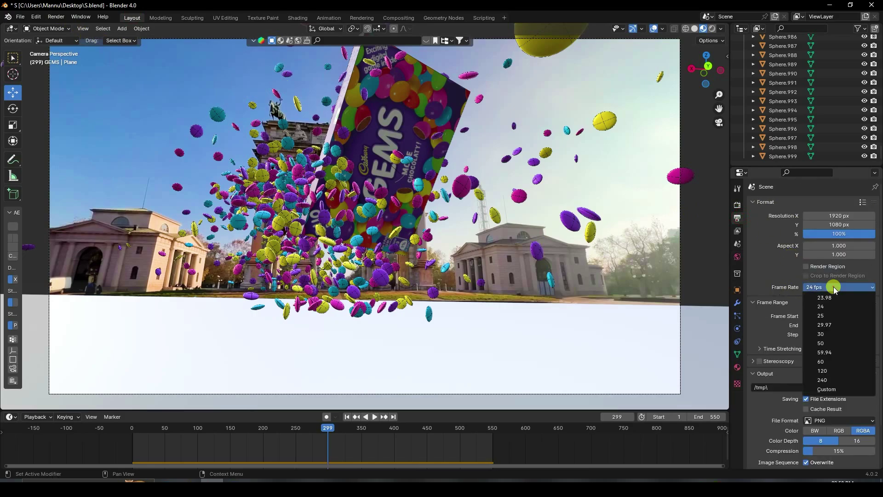
{"action": "left_click", "coordinate": [824, 325]}
Point render output to a new Desktop folder with file name '1', and rewind to frame 1.
{"action": "left_click", "coordinate": [871, 388]}
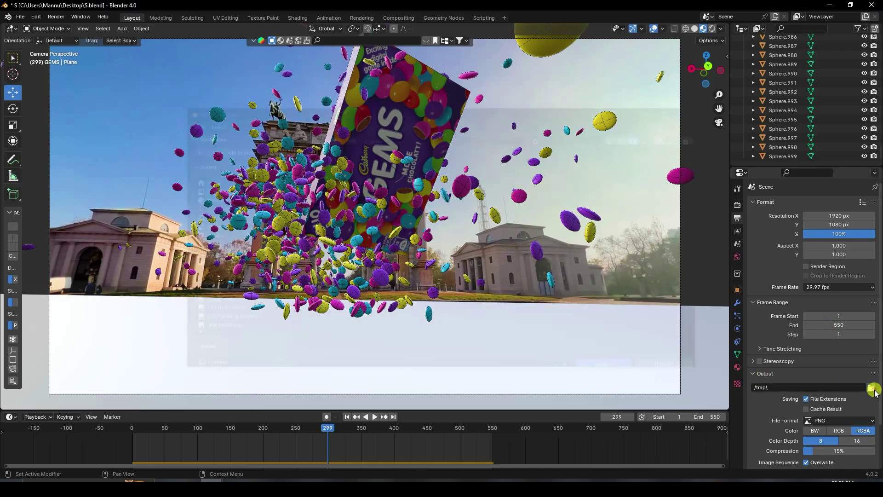
{"action": "left_click", "coordinate": [214, 177]}
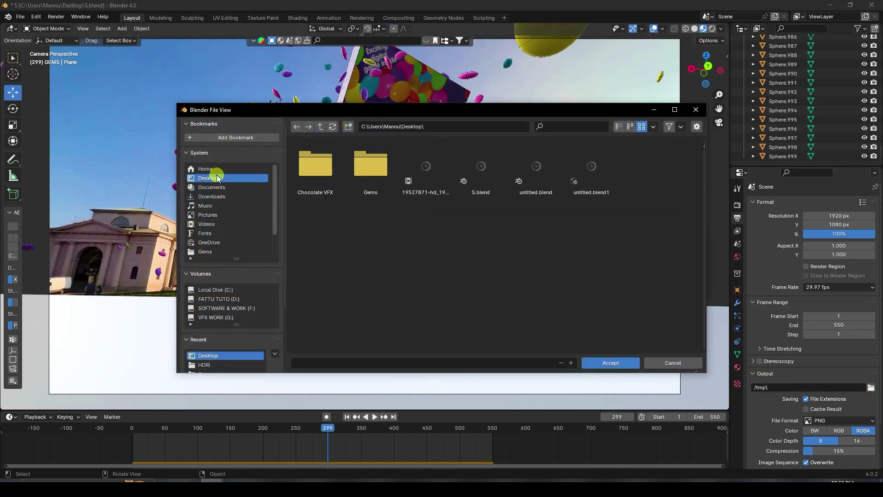
{"action": "right_click", "coordinate": [385, 230]}
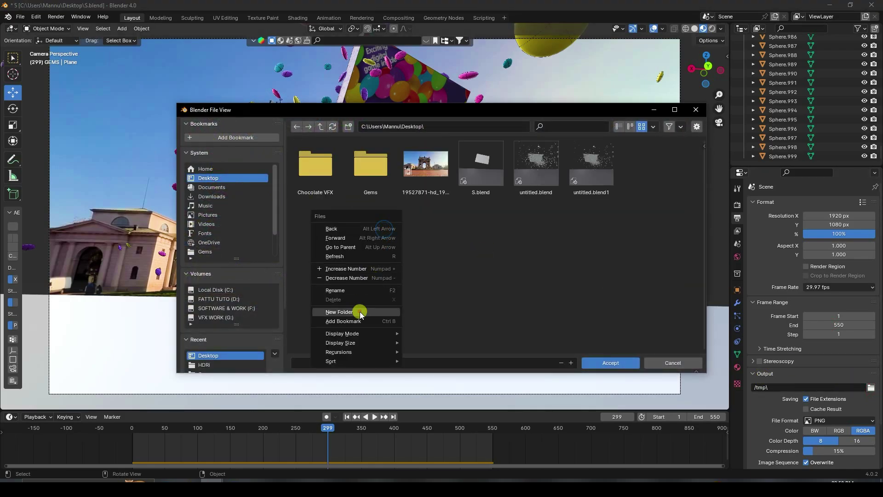
{"action": "left_click", "coordinate": [361, 314]}
{"action": "left_click", "coordinate": [421, 162]}
{"action": "left_click", "coordinate": [424, 363]}
{"action": "type", "text": "1"}
{"action": "left_click", "coordinate": [617, 361]}
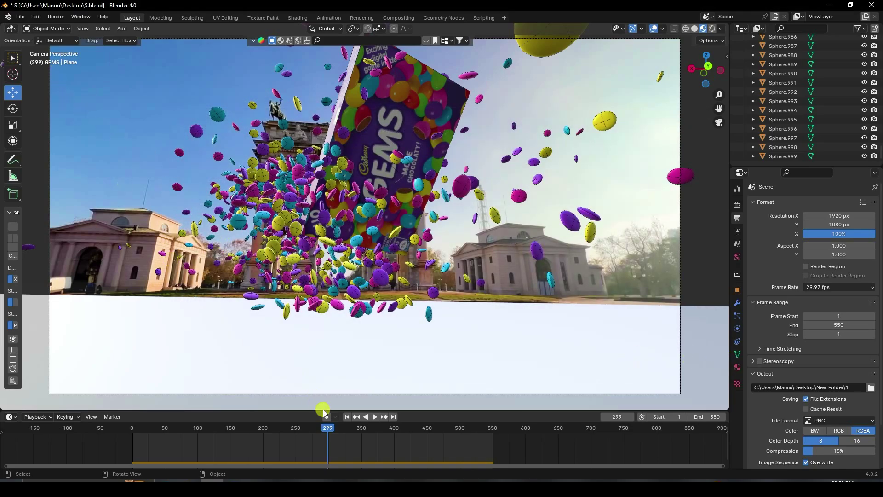
{"action": "left_click", "coordinate": [347, 417]}
{"action": "left_click", "coordinate": [56, 17]}
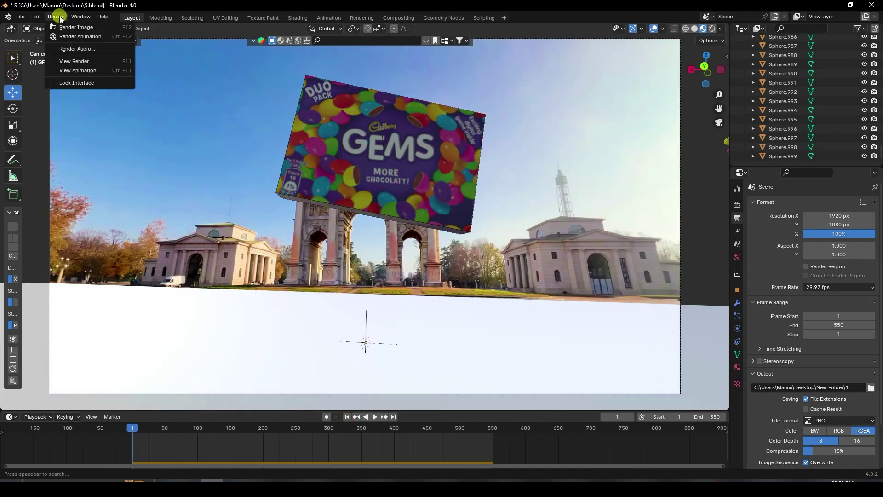
Render the full animation, starting with frame 1 of the GEMS box.
{"action": "left_click", "coordinate": [73, 36]}
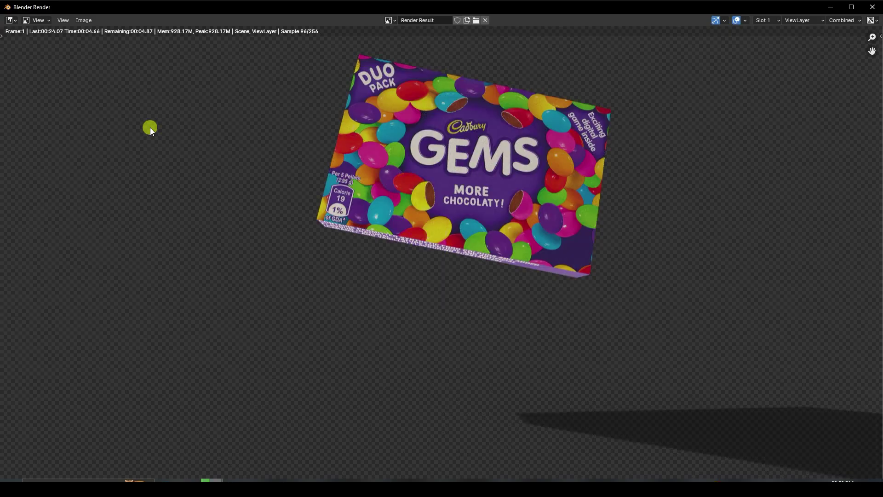
{"action": "scroll", "coordinate": [149, 127], "scroll_direction": "down", "scroll_amount": 1}
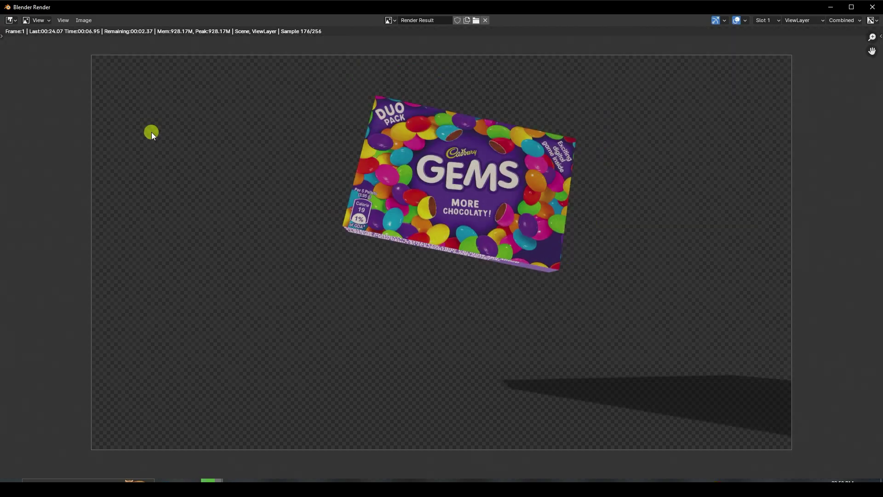